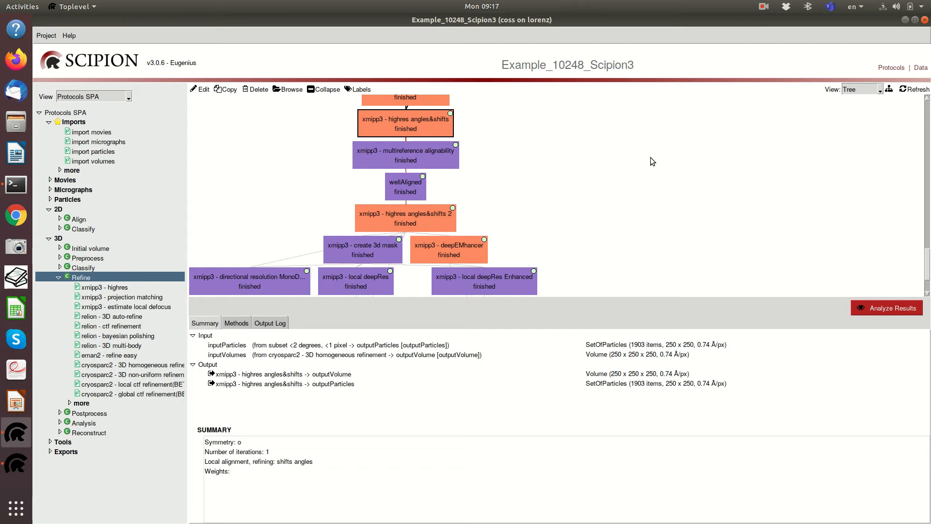
Collapse the 3D Refine protocols and expand the Validation group under 3D Analysis in the protocol tree.
scroll(703, 213, down, 3)
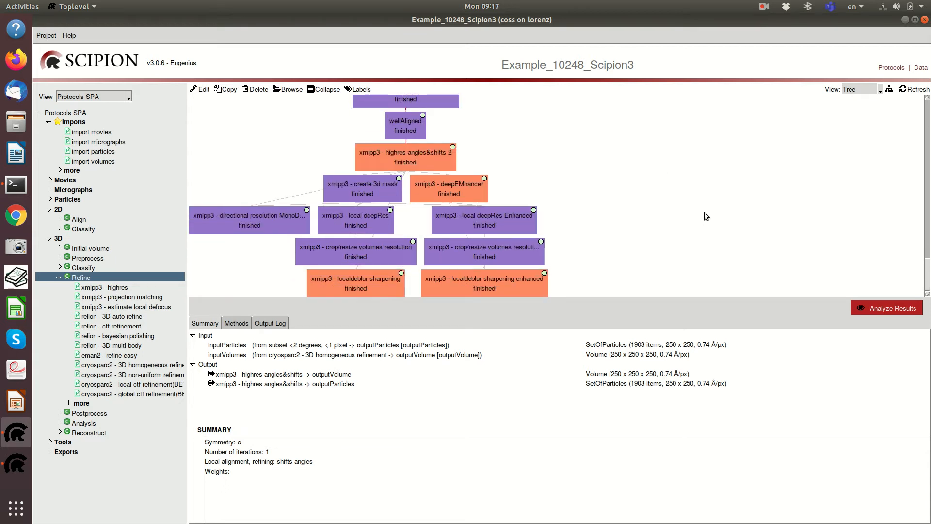
scroll(700, 210, up, 1)
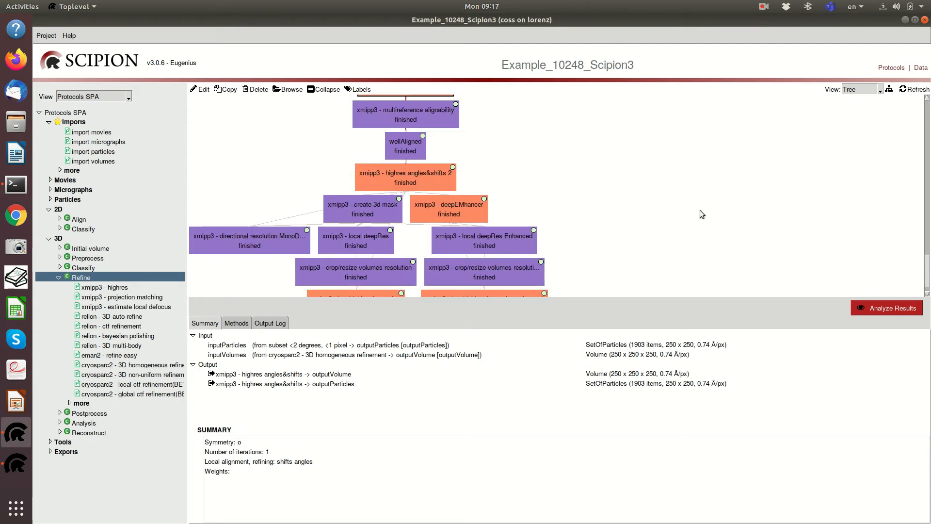
click(59, 278)
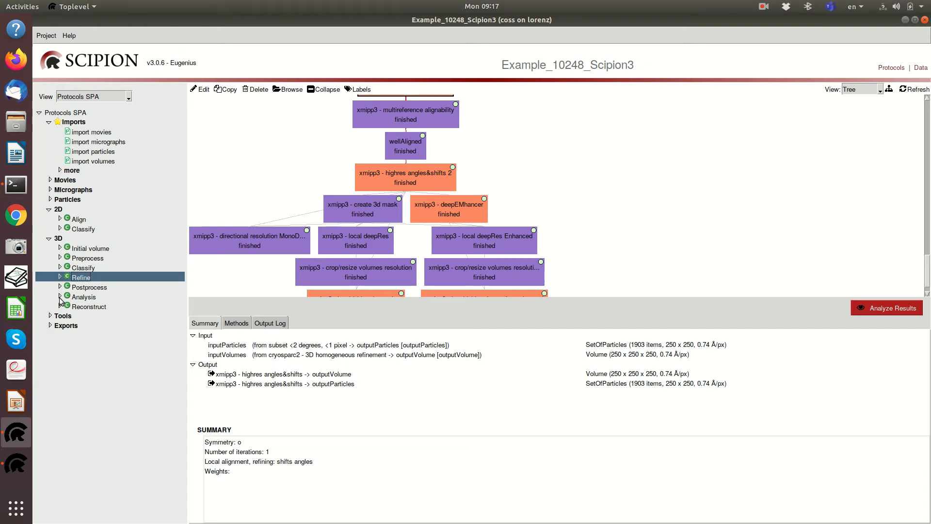
click(60, 298)
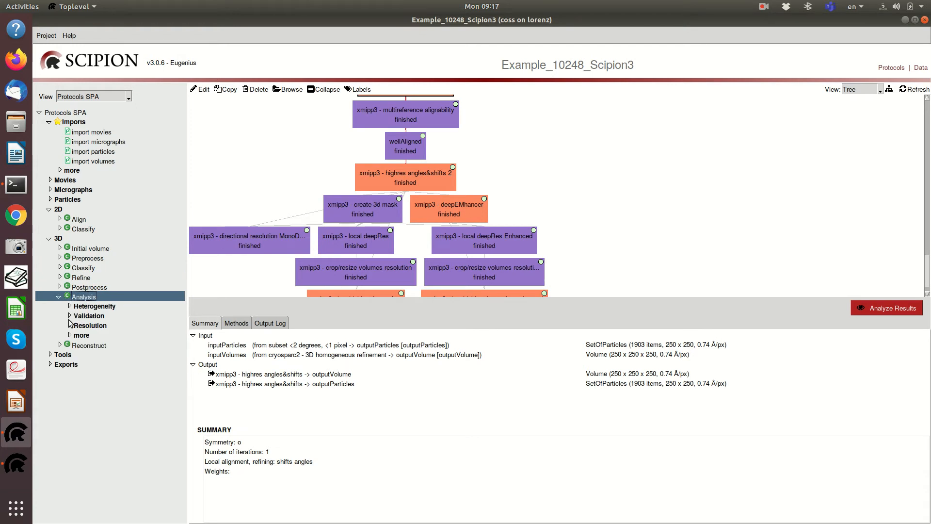
click(69, 315)
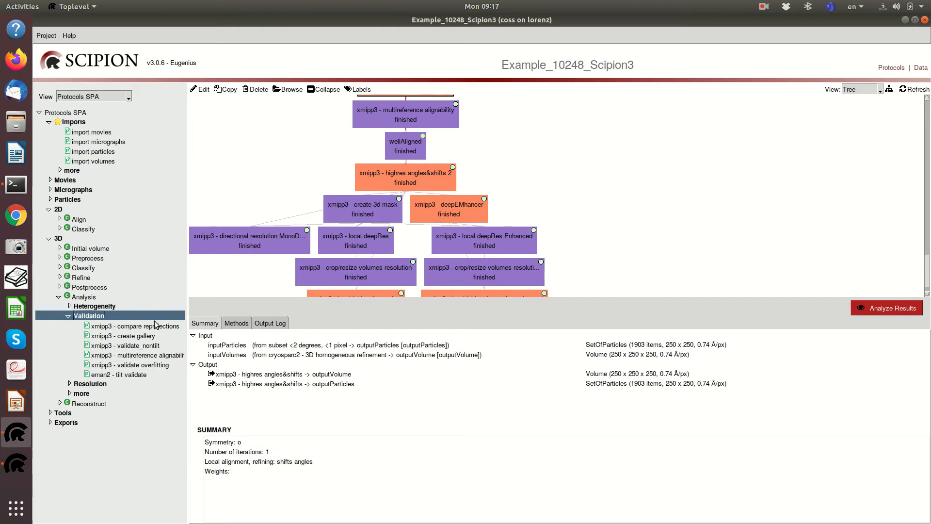
Open the parameters of the xmipp3 - multireference alignability run, review its Input and Preprocess settings, and close the form.
scroll(676, 259, up, 3)
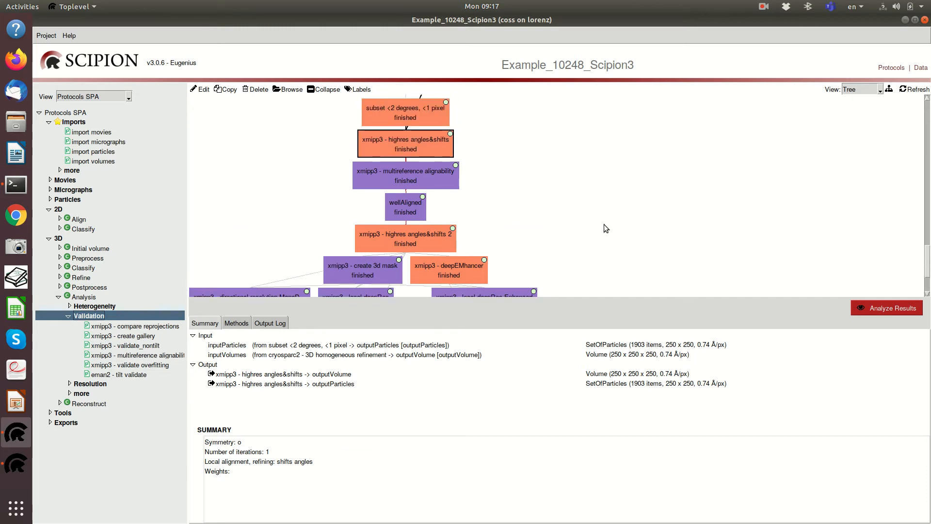
click(416, 173)
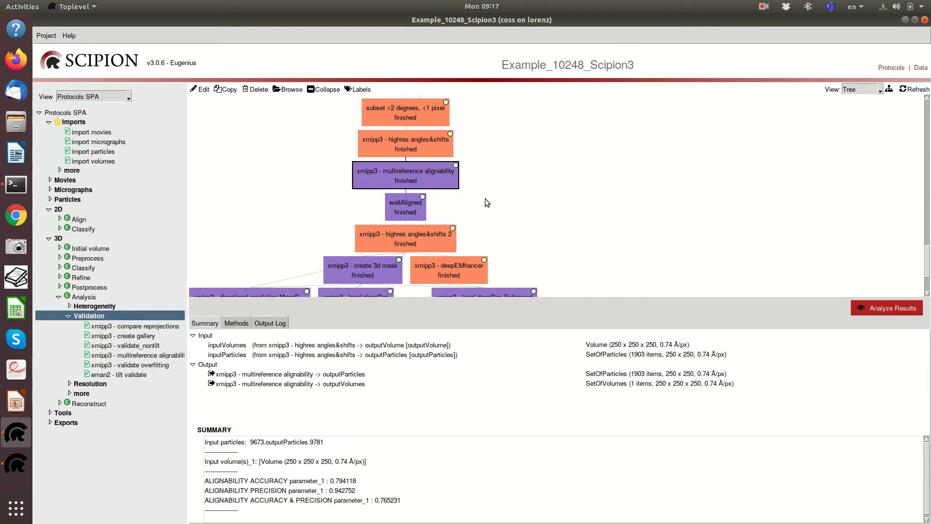
click(200, 89)
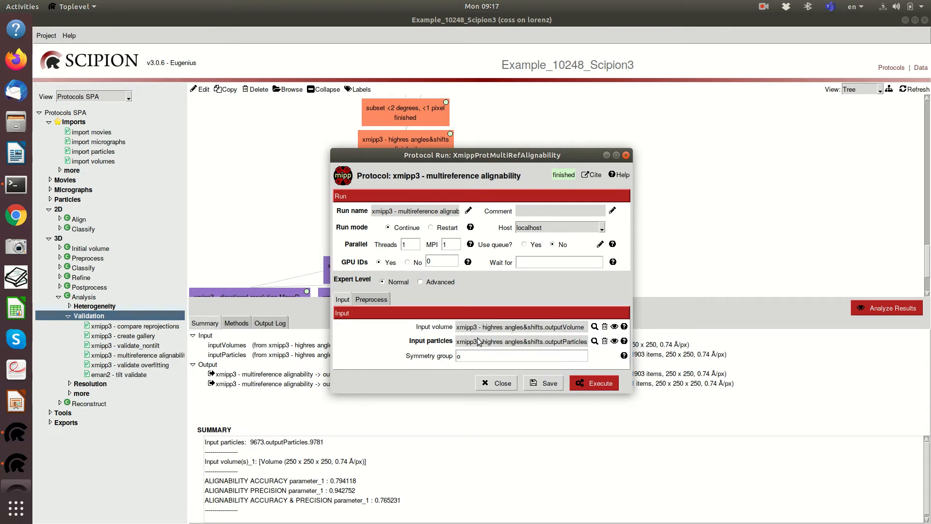
click(471, 358)
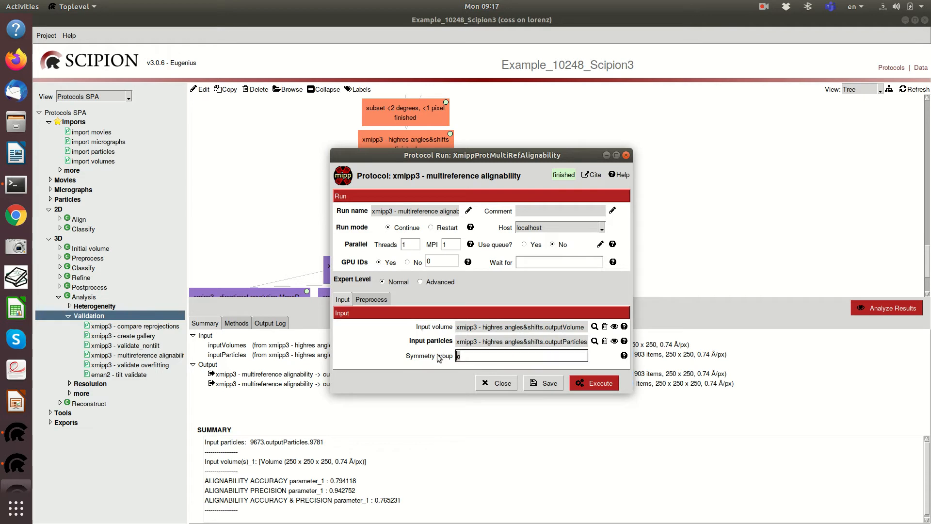
click(365, 299)
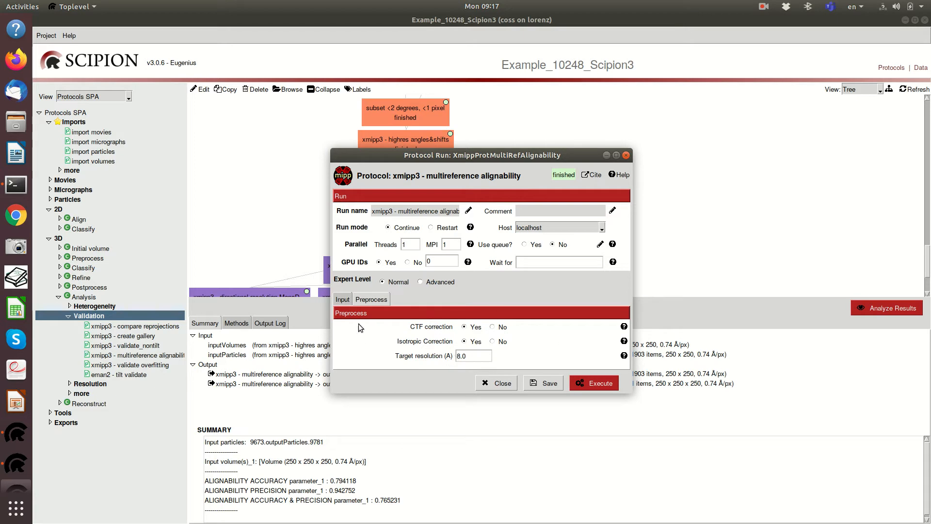
click(342, 300)
click(503, 383)
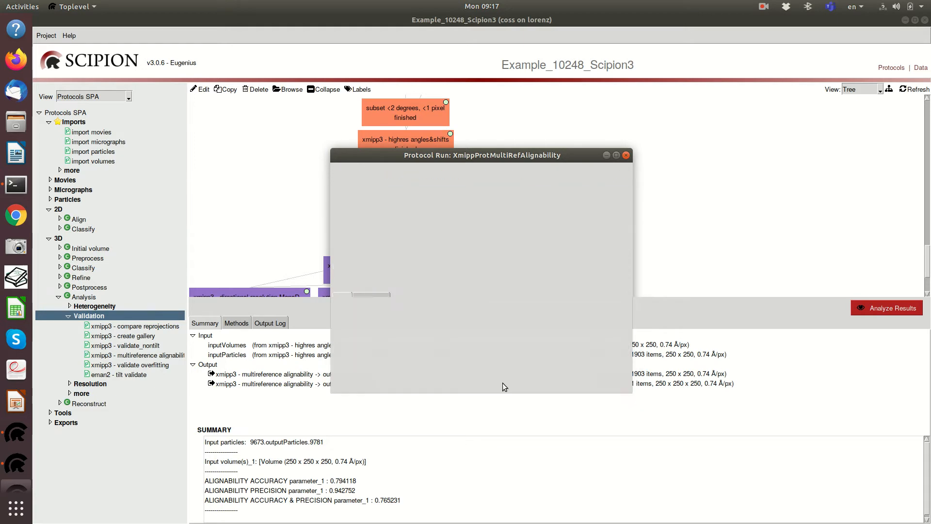
Open the multireference alignability results and arrange the validation plot, particles and volumes windows for inspection.
click(869, 309)
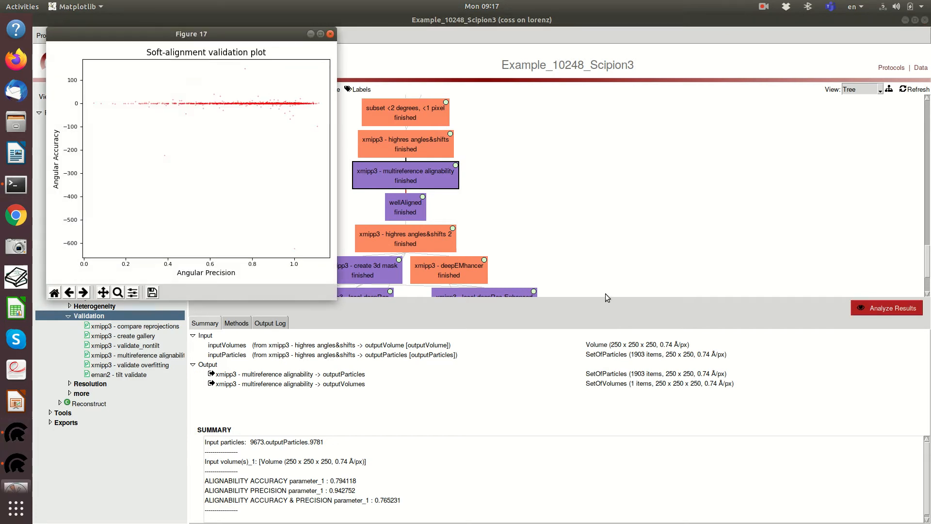
drag(501, 96, 350, 109)
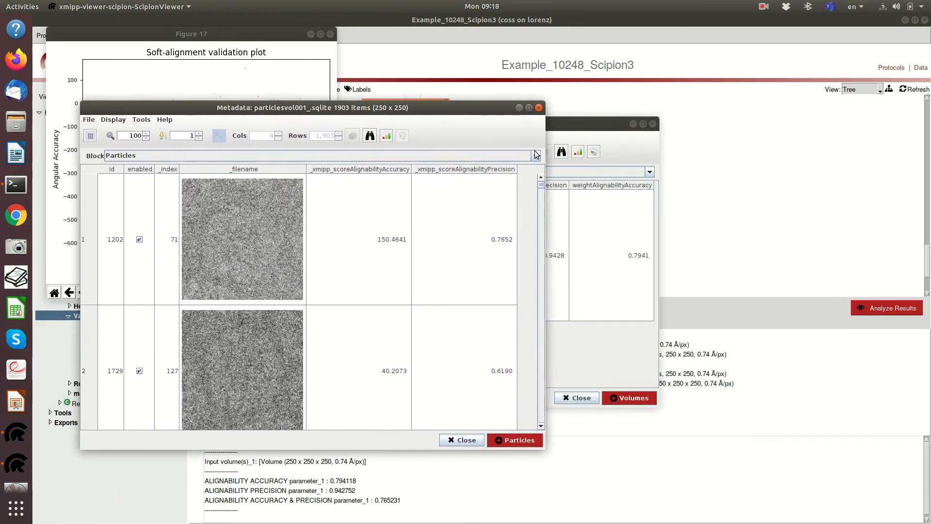
drag(573, 125, 751, 119)
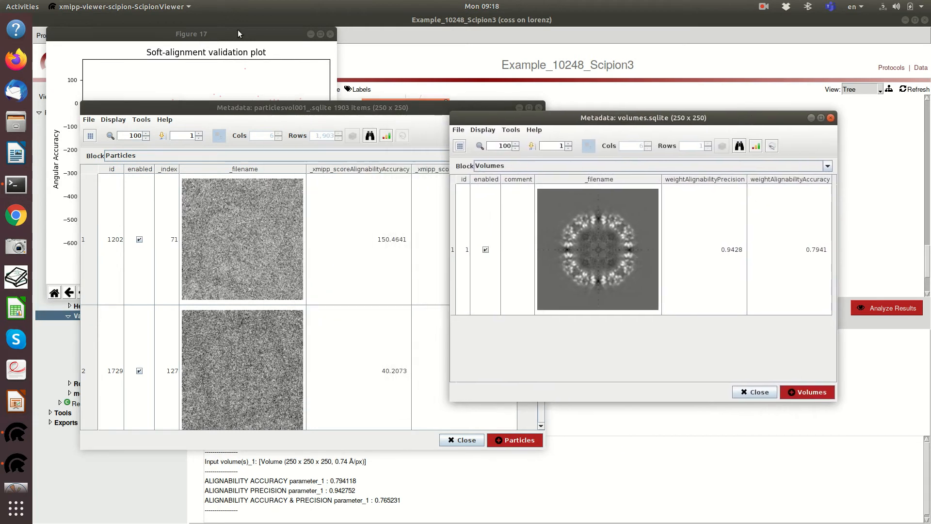
click(210, 35)
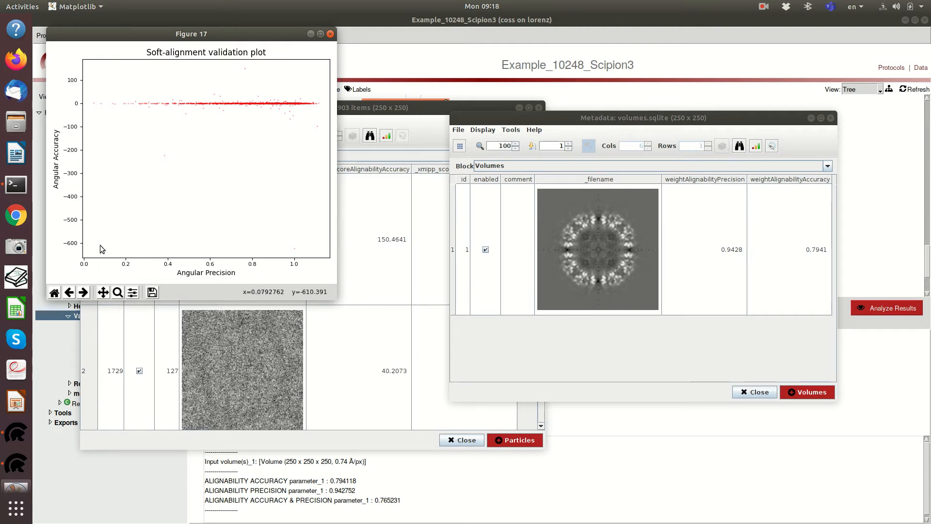
drag(552, 120, 544, 194)
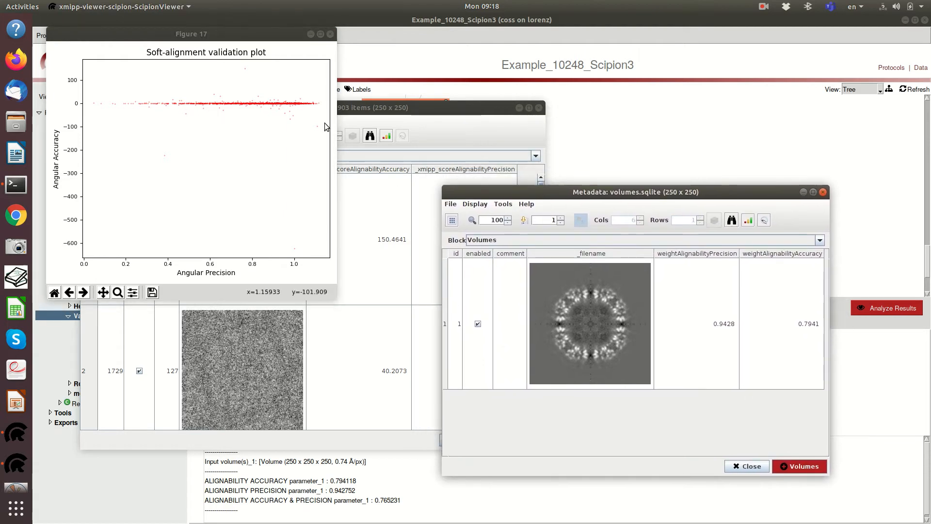
click(413, 109)
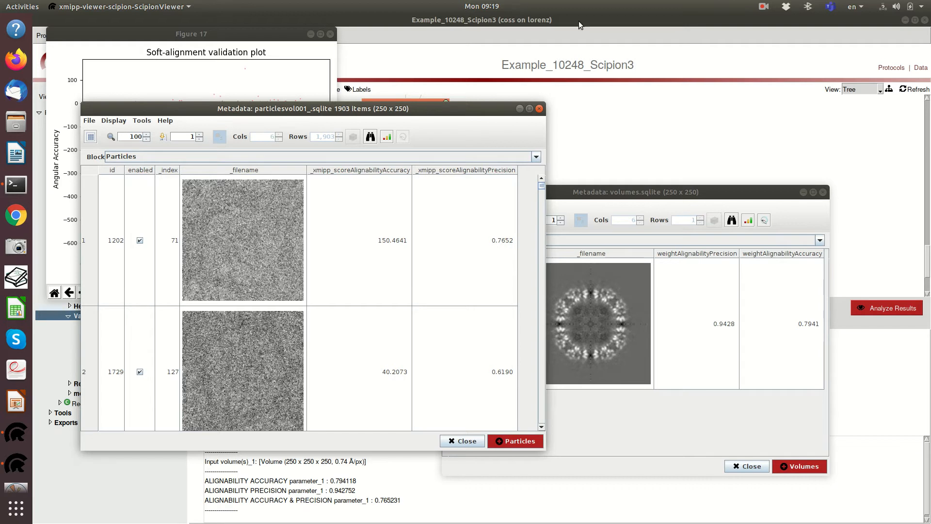
drag(627, 196, 708, 82)
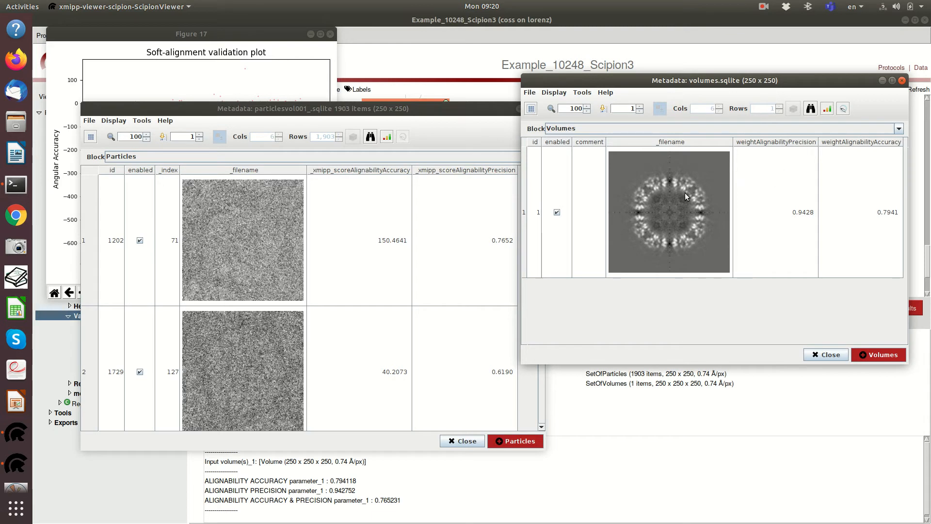
Zoom the soft-alignment validation plot progressively into the dense band of points around angular accuracy 1, and close the plot.
click(174, 31)
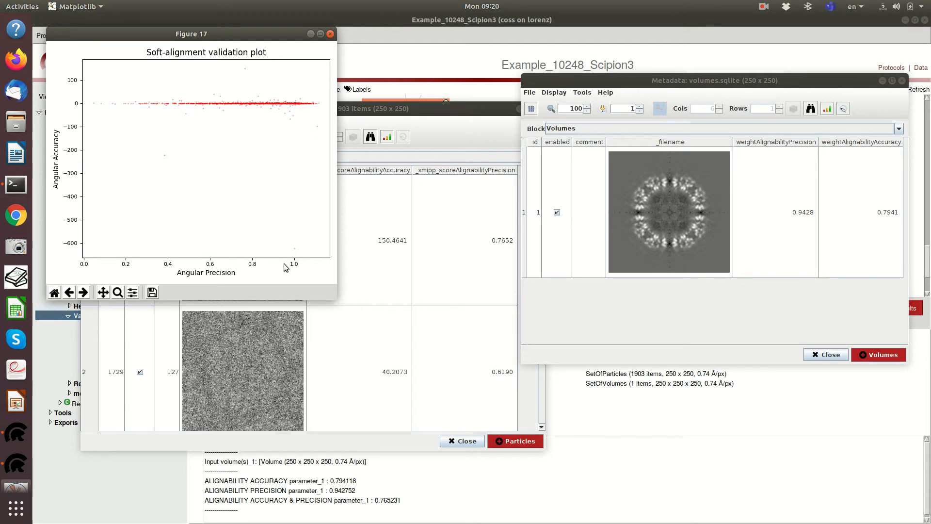
click(117, 292)
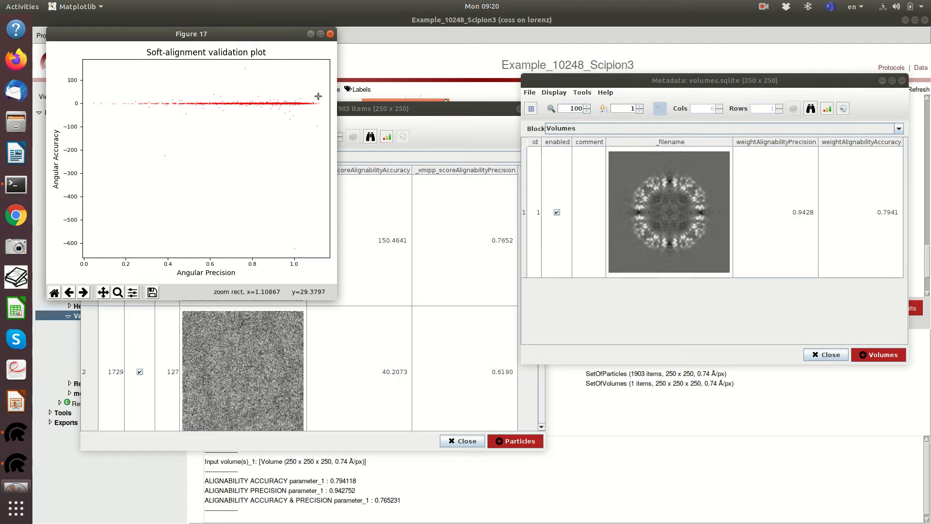
drag(315, 92, 91, 112)
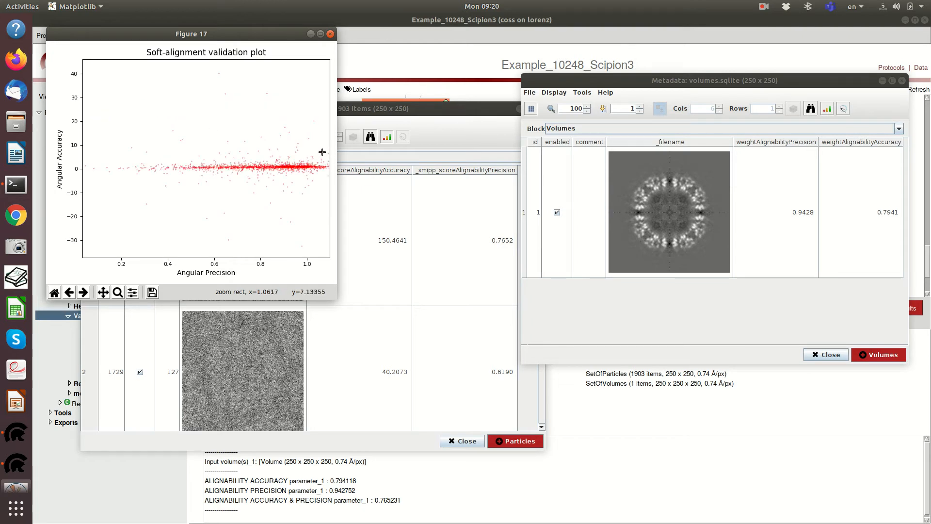
drag(327, 157, 104, 177)
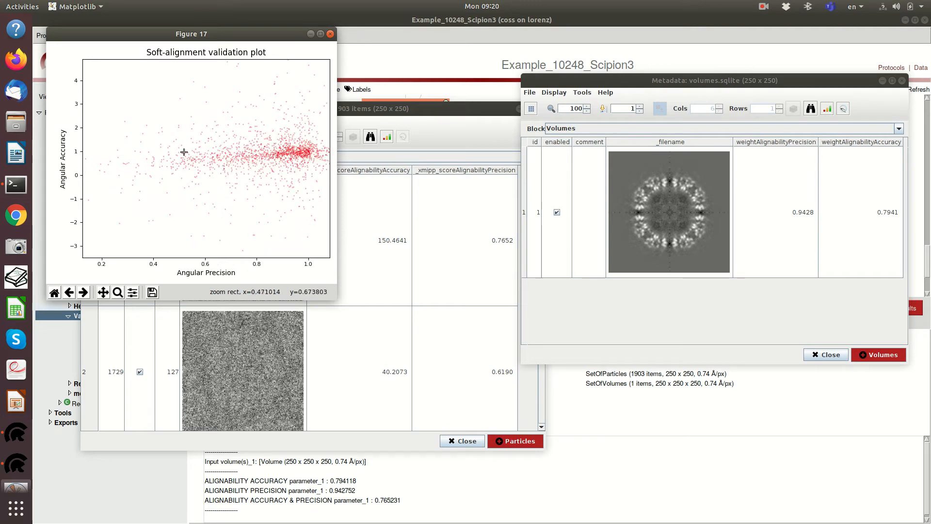
drag(324, 132, 104, 180)
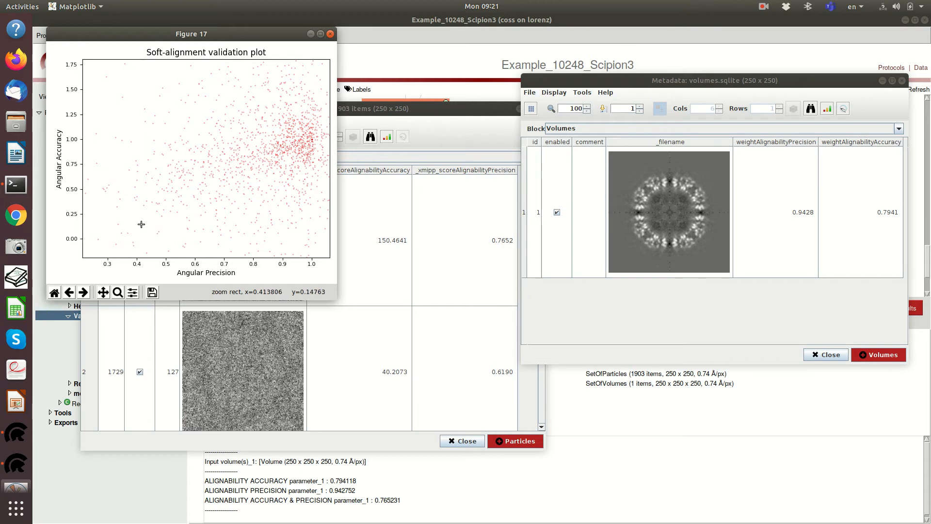
click(330, 35)
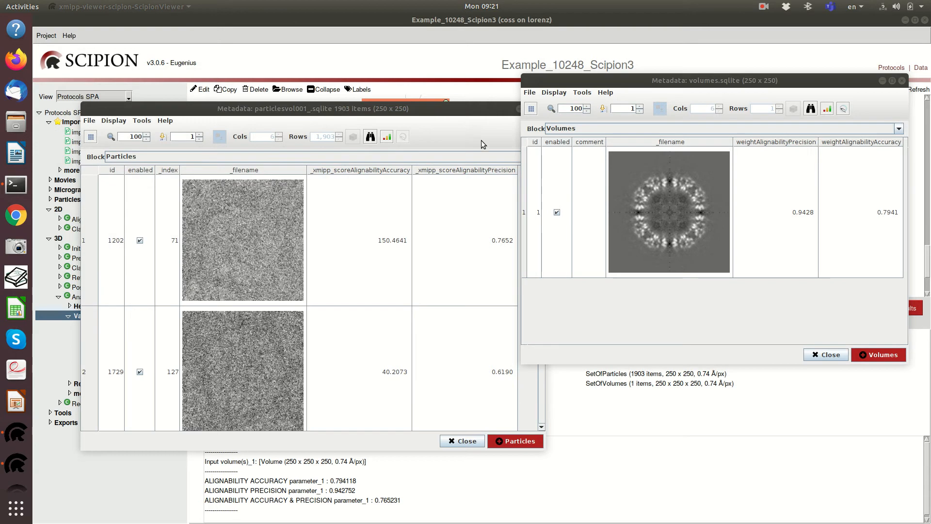
Sort the particles by ascending _xmipp_scoreAlignabilityPrecision, plot that column, and close the plot and its settings.
click(475, 170)
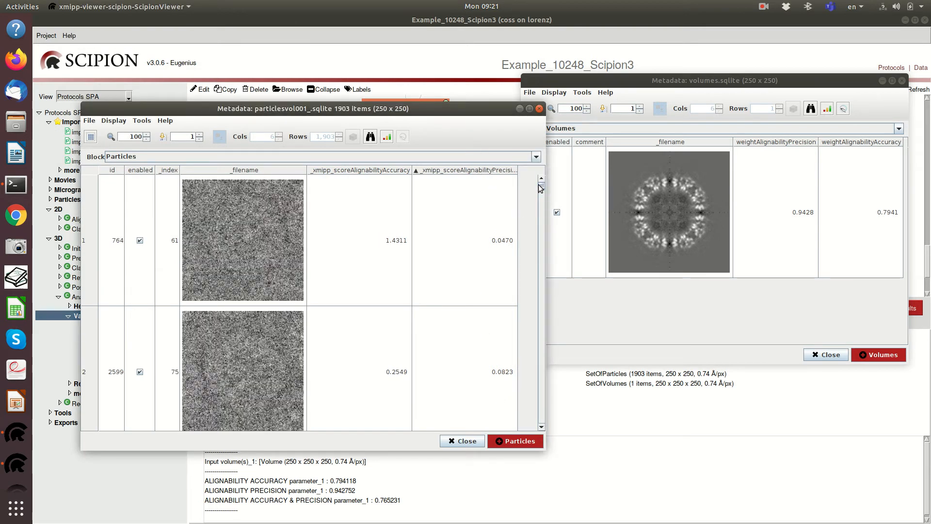
click(387, 138)
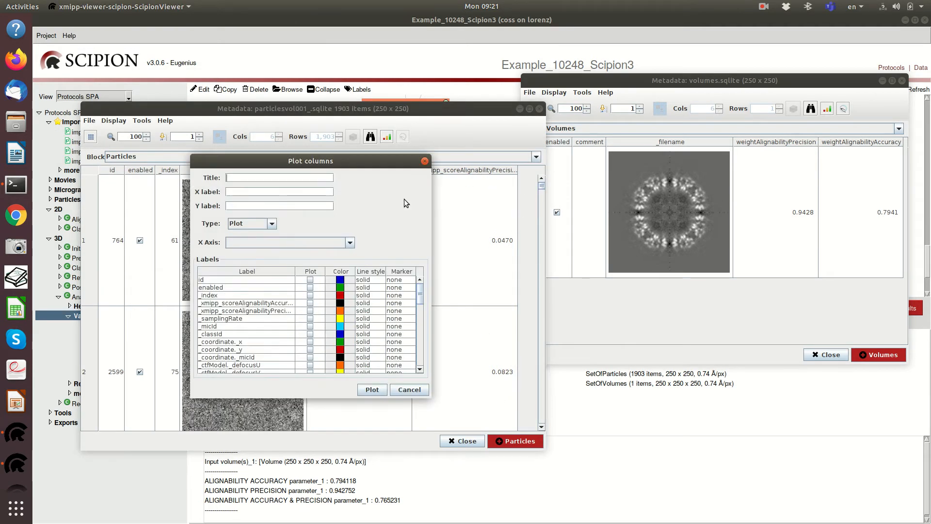
click(310, 312)
click(372, 389)
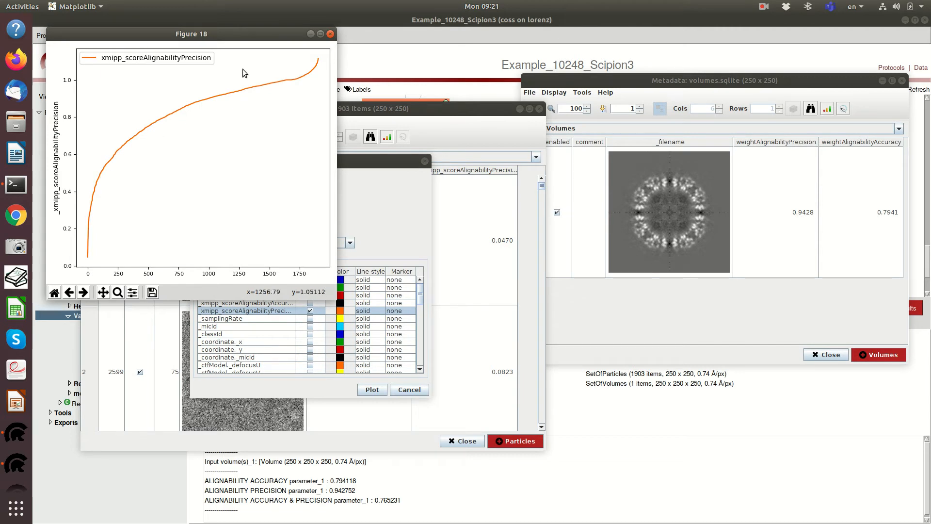
click(330, 34)
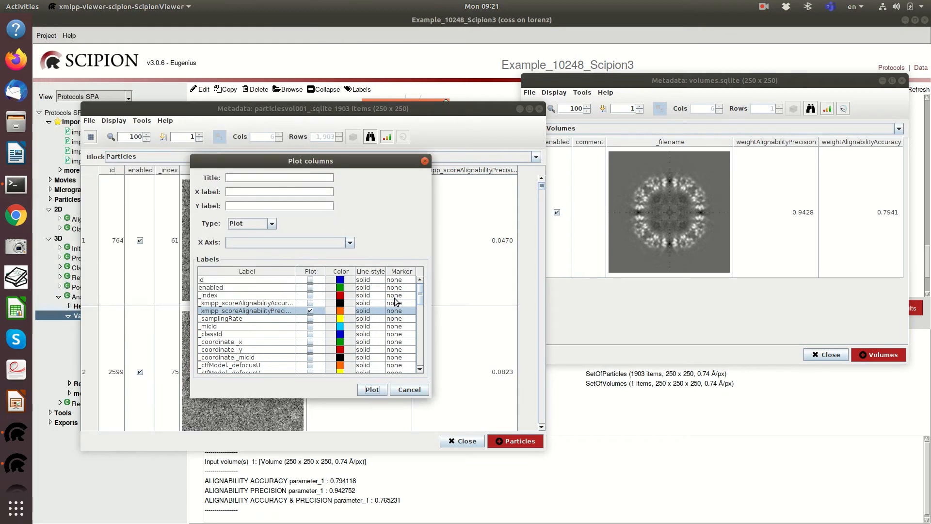
click(410, 389)
Disable all particles from the start of the precision-sorted list through row 108, keeping those with precision above 0.5.
mouse_move(544, 188)
mouse_down()
mouse_move(532, 330)
mouse_move(544, 298)
mouse_move(549, 199)
mouse_up()
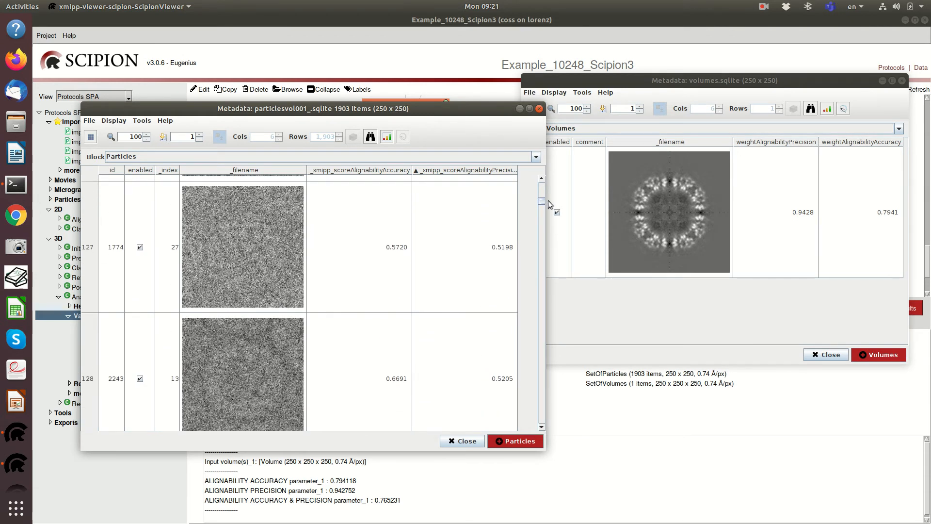
scroll(485, 215, up, 10)
scroll(485, 215, up, 9)
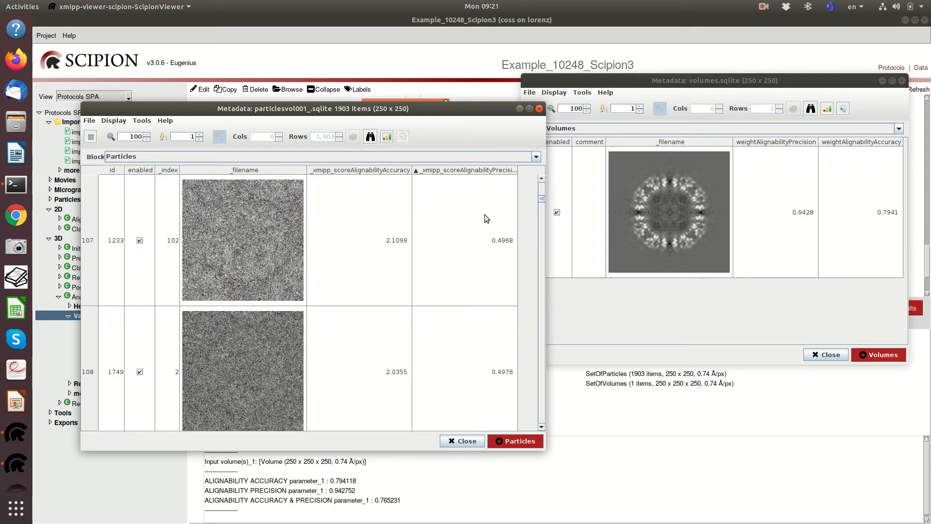
scroll(481, 216, down, 1)
click(426, 256)
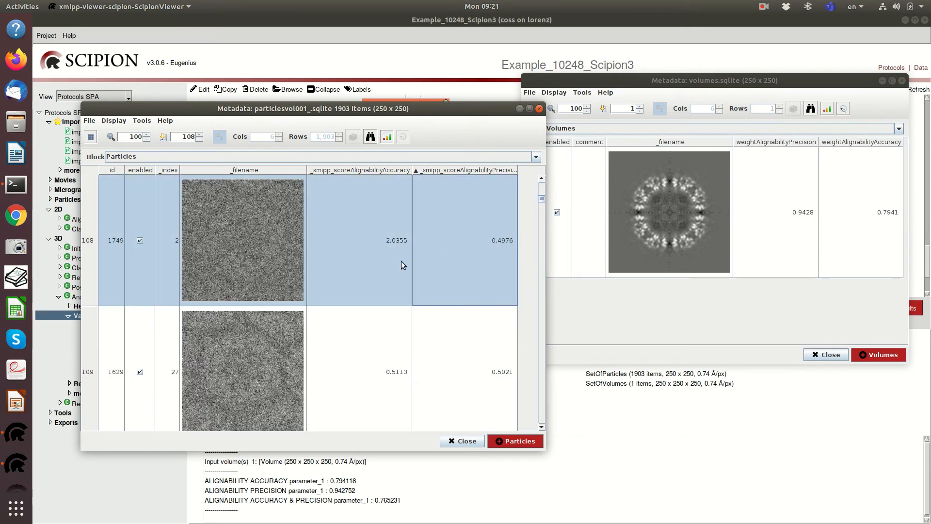
right_click(377, 256)
mouse_move(407, 289)
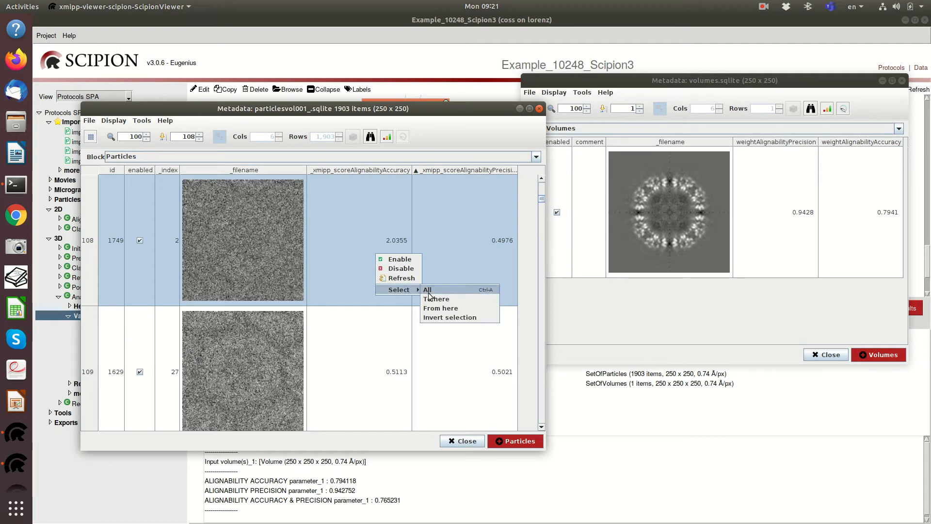
click(445, 308)
right_click(351, 259)
click(391, 274)
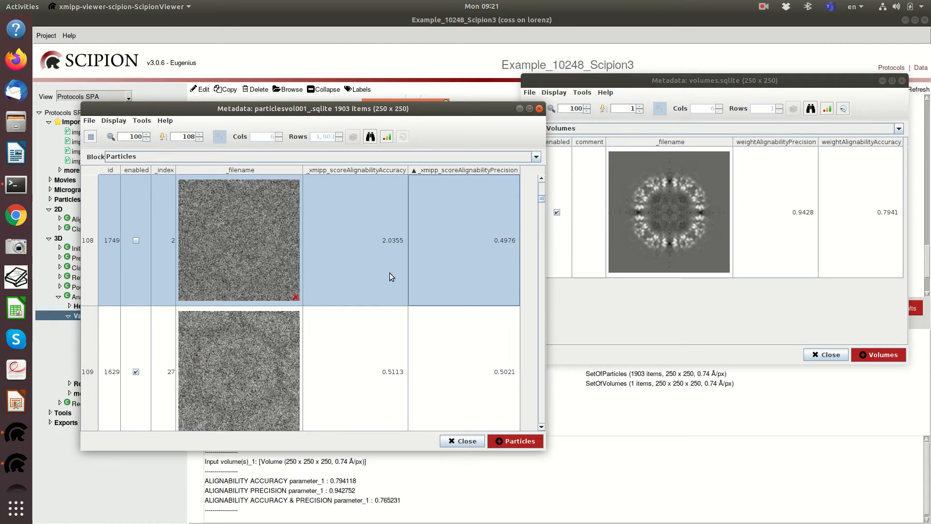
Sort the particles by ascending _xmipp_scoreAlignabilityAccuracy, plot that column, and close the plot and its settings.
click(368, 170)
click(388, 136)
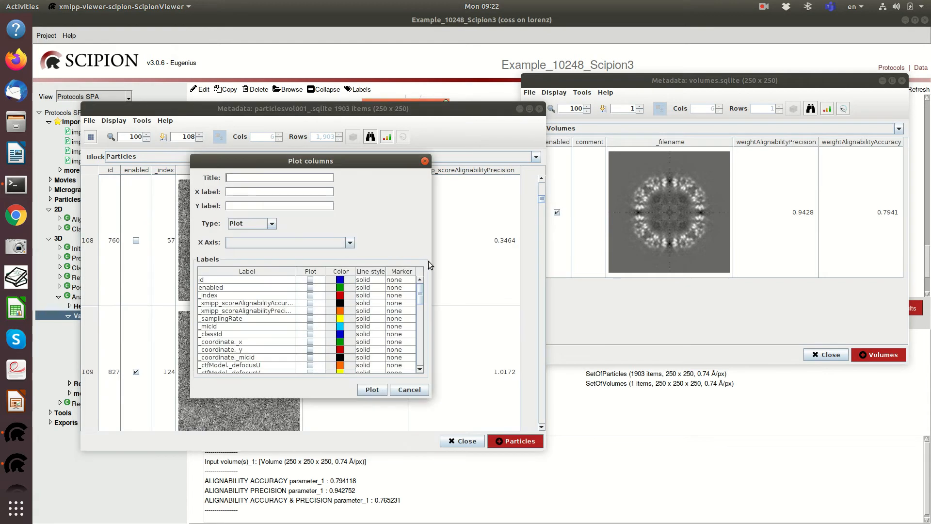
click(310, 303)
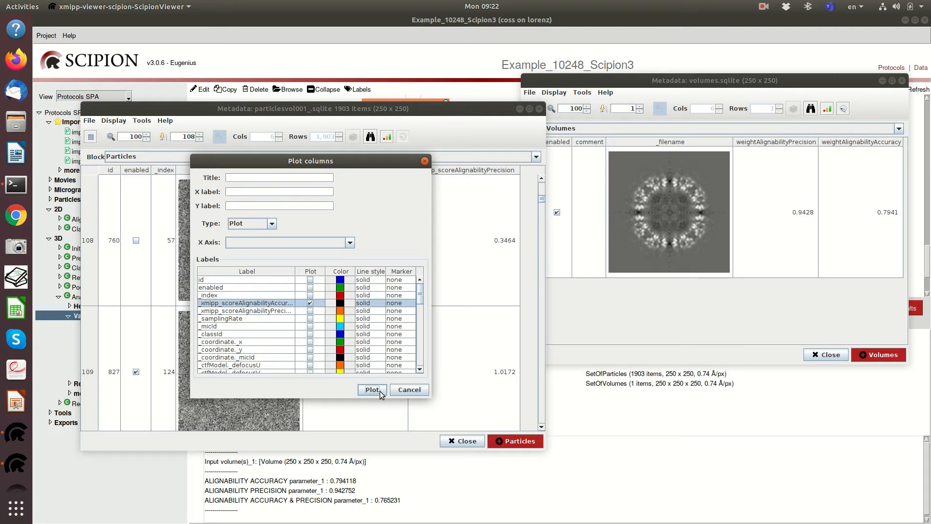
click(372, 390)
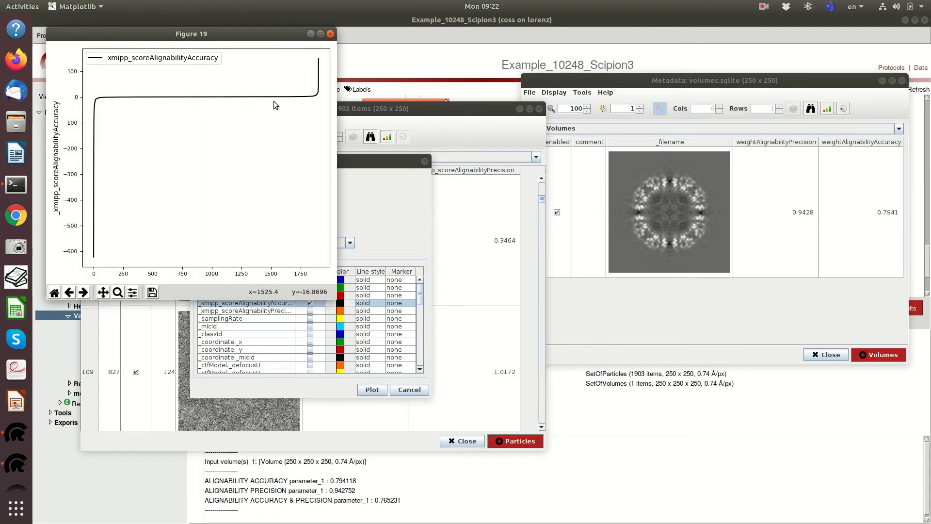
click(331, 35)
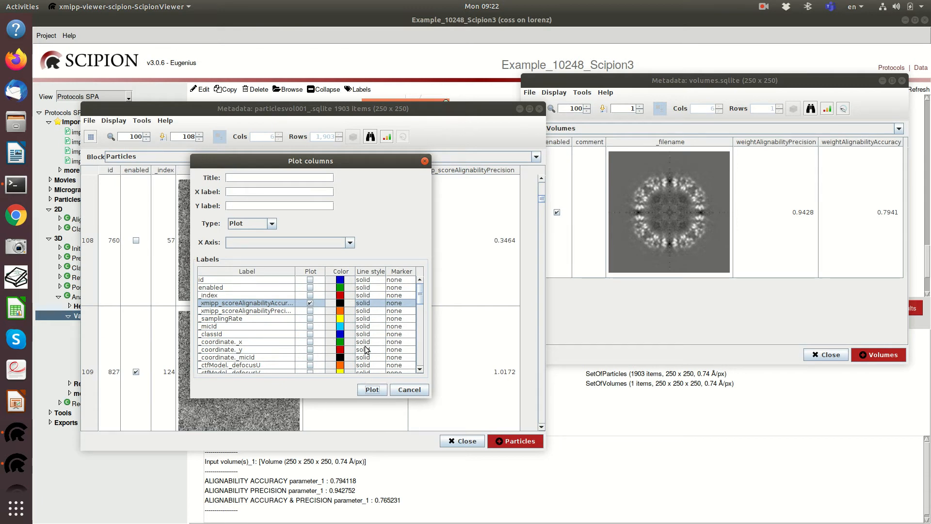
click(407, 390)
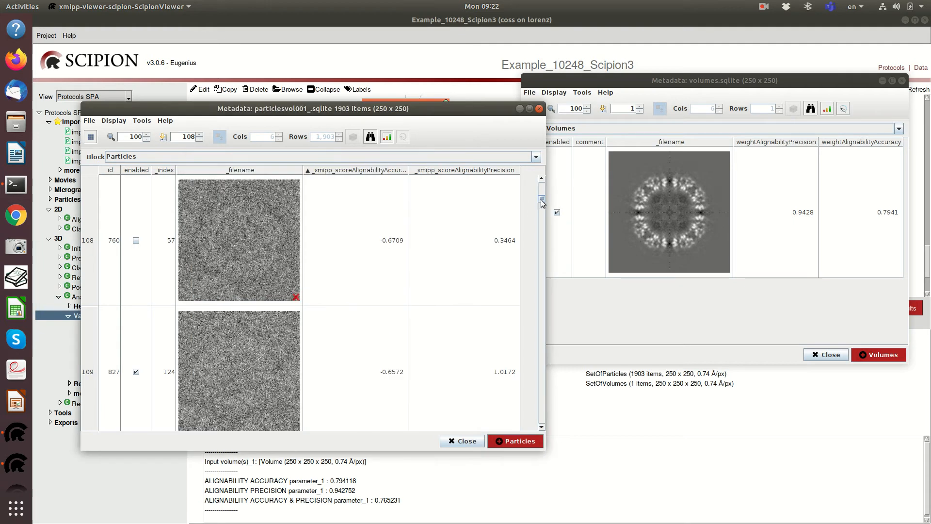
Disable all particles from the start of the accuracy-sorted list through row 391, keeping those with accuracy above 0.5.
drag(541, 199, 541, 234)
scroll(434, 257, up, 3)
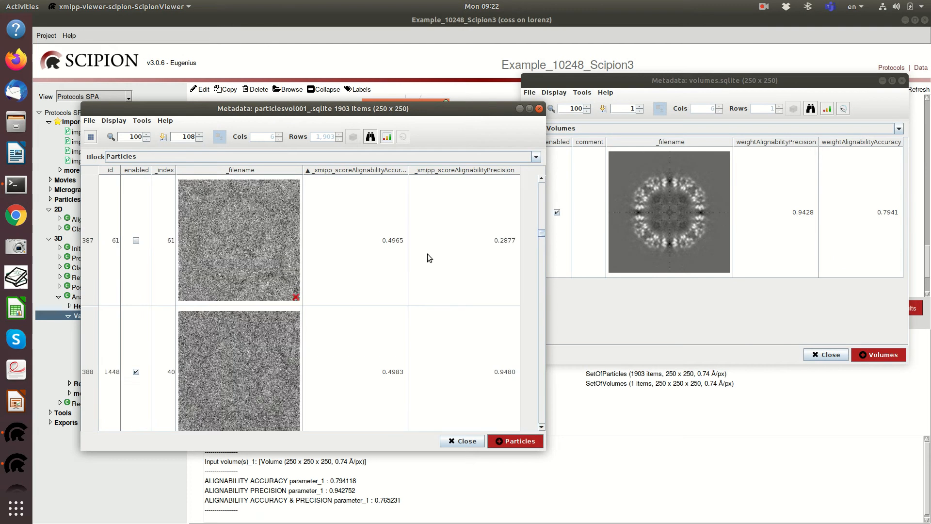
scroll(400, 267, down, 2)
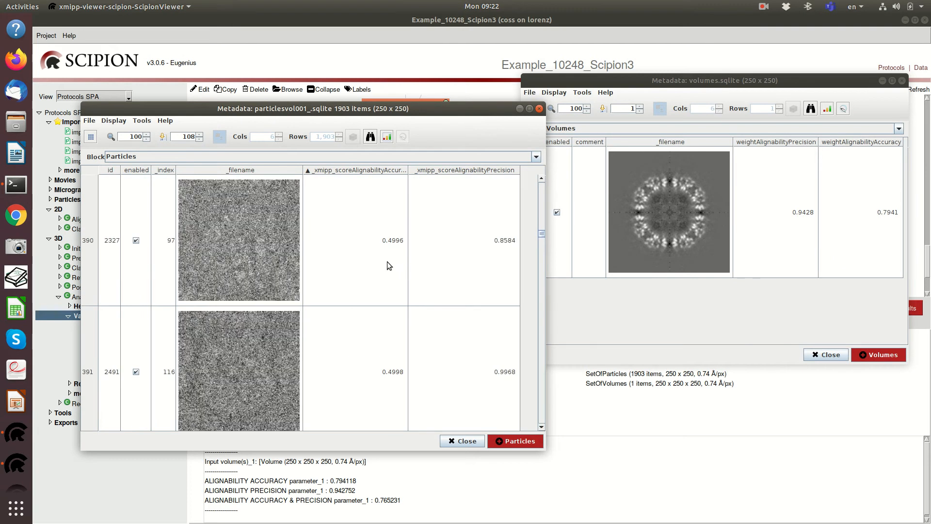
scroll(386, 262, down, 1)
click(348, 249)
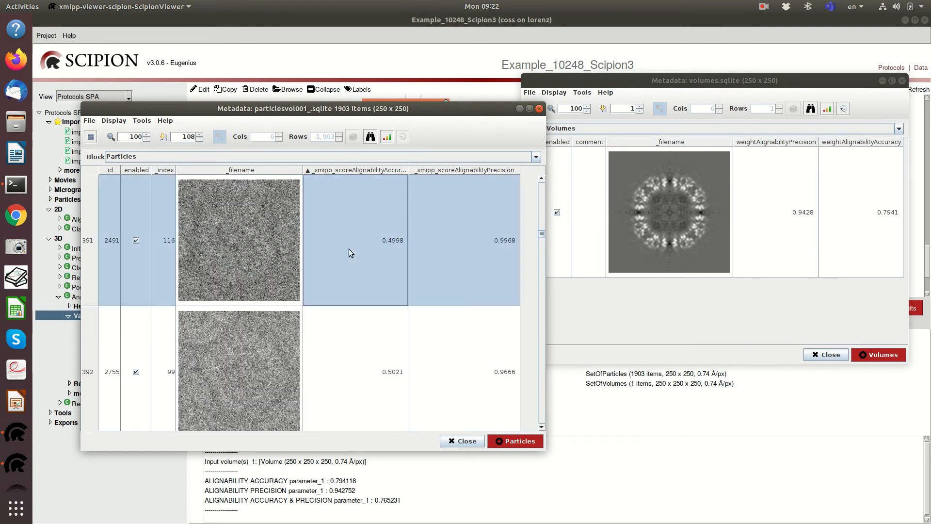
right_click(277, 246)
mouse_move(311, 293)
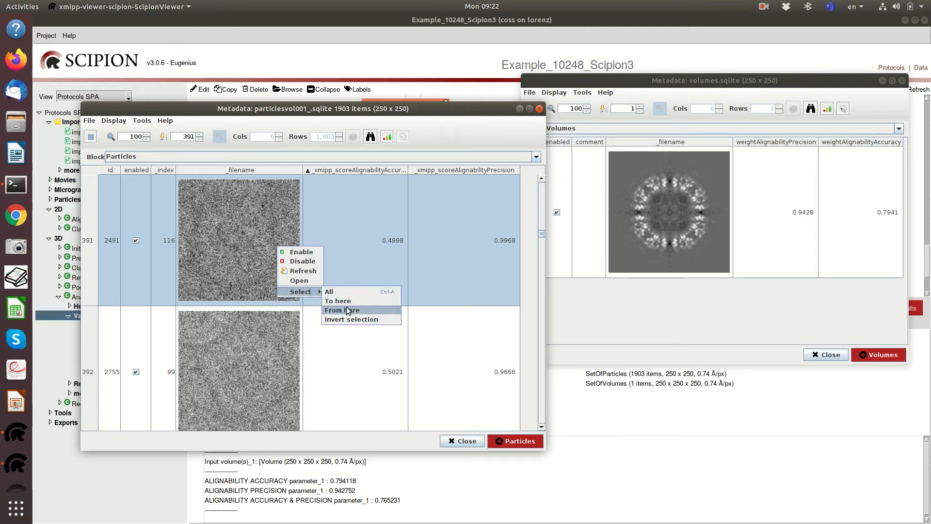
click(332, 299)
right_click(325, 268)
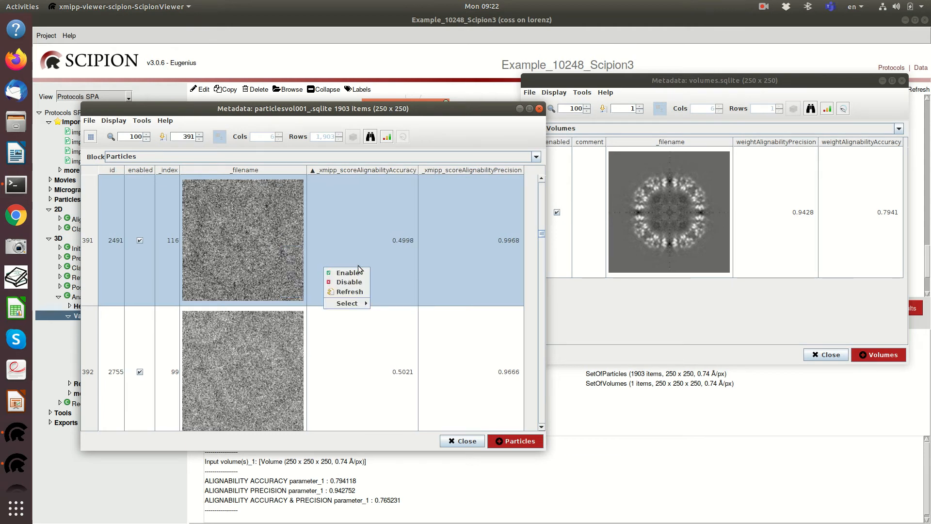
click(352, 280)
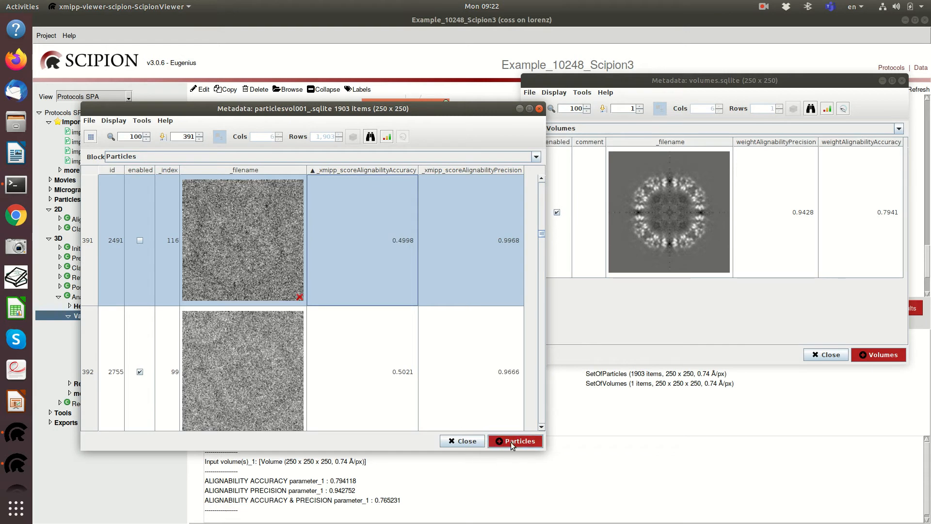
Close the particles and volumes windows and select the wellAligned subset to review its input and output particle sets.
click(461, 441)
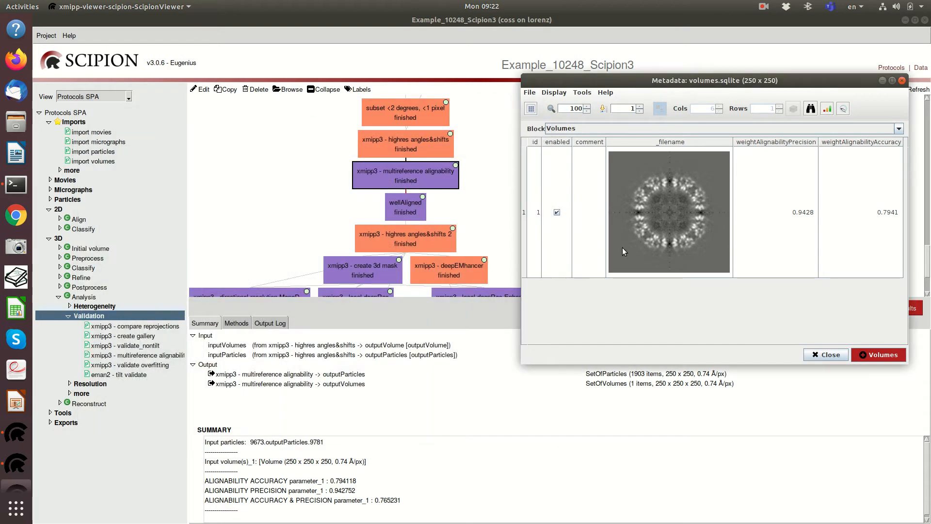
click(904, 82)
click(405, 212)
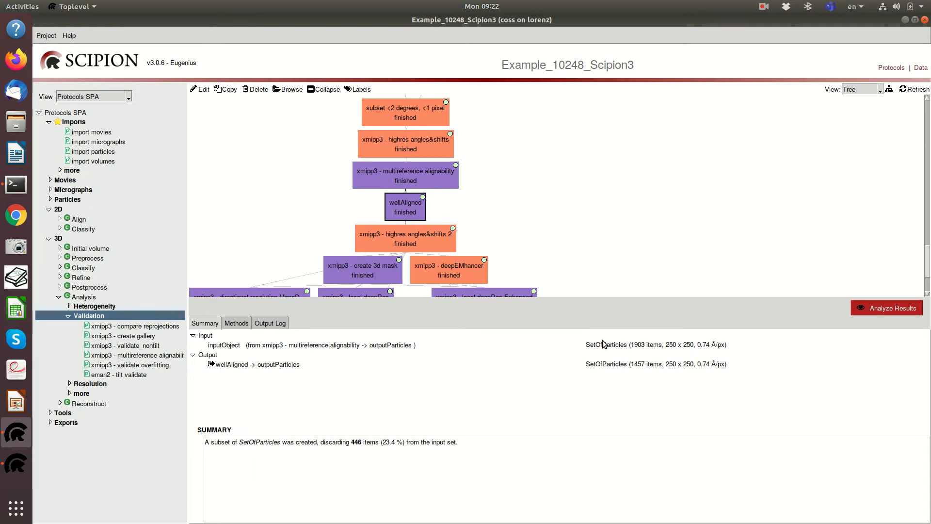
Display the FSC resolution plot of the xmipp3 - highres angles&shifts 2 run, and close its results viewer while keeping the plot open.
click(408, 236)
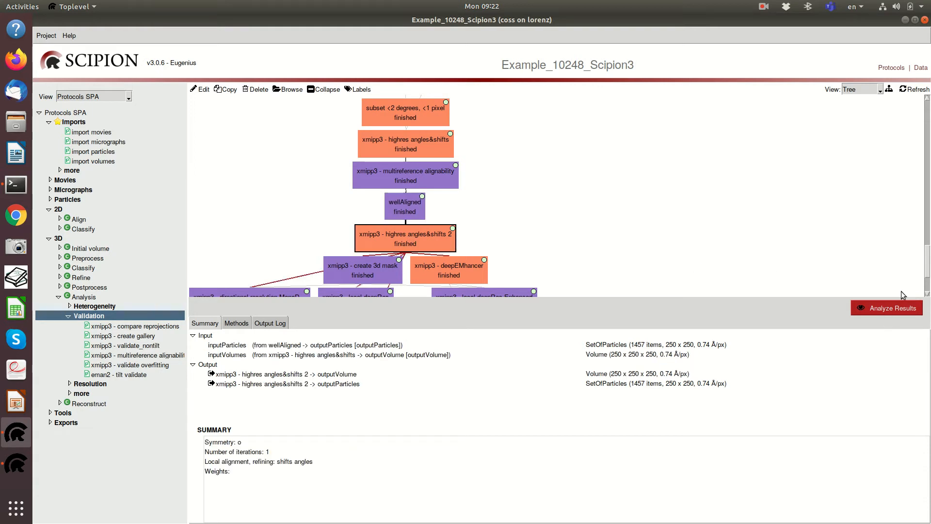
click(889, 310)
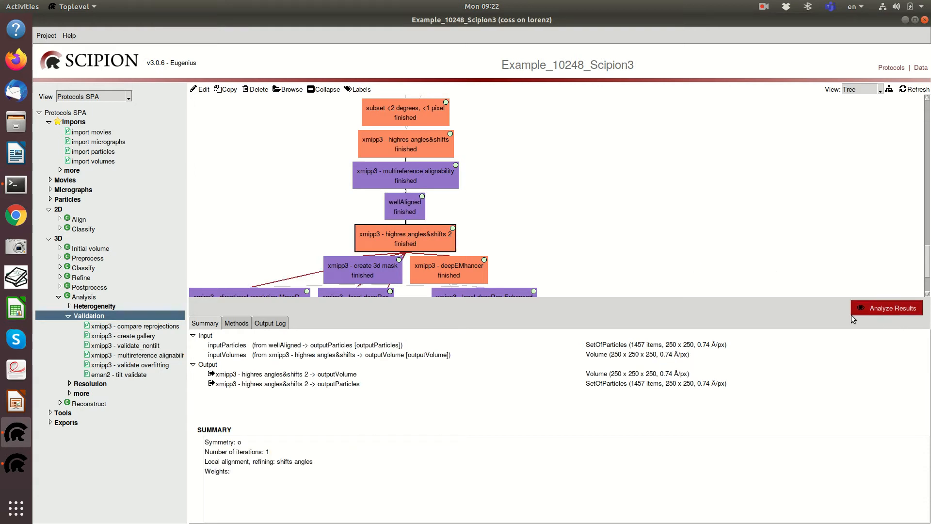
click(618, 347)
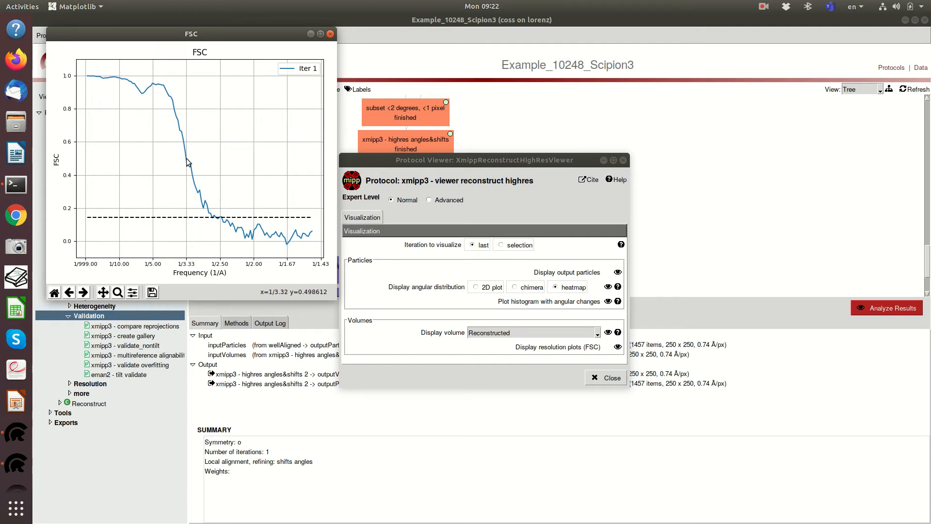
drag(562, 166, 761, 177)
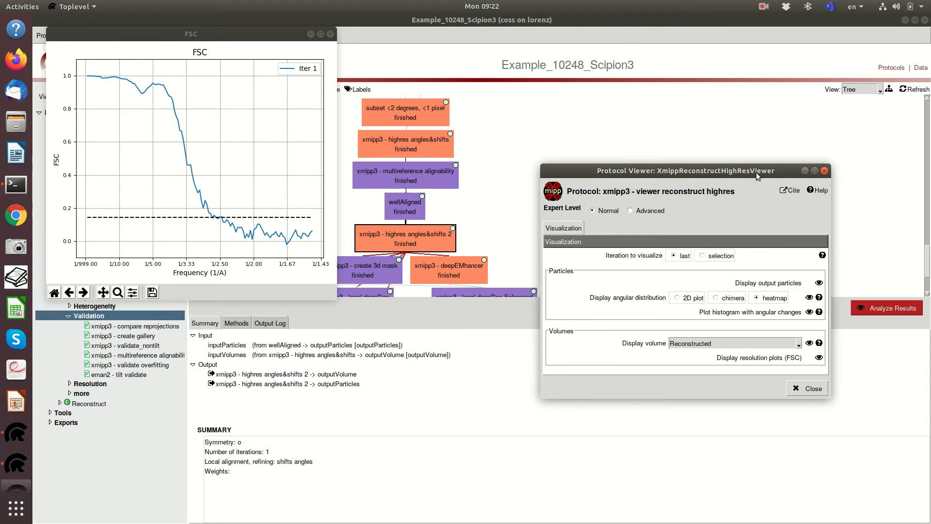
click(825, 171)
Compare the FSC plot of the earlier xmipp3 - highres angles&shifts run side by side with the open one, and close both plots and the viewer.
click(424, 141)
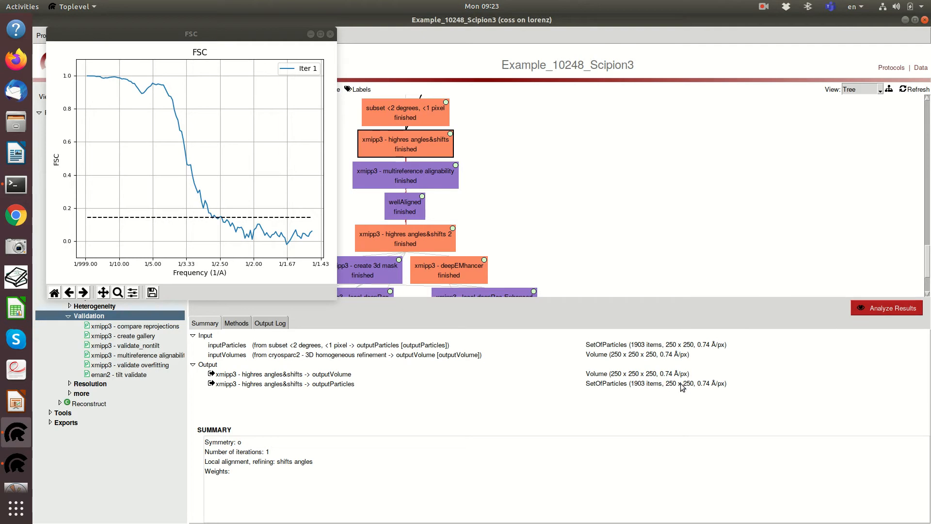
click(878, 308)
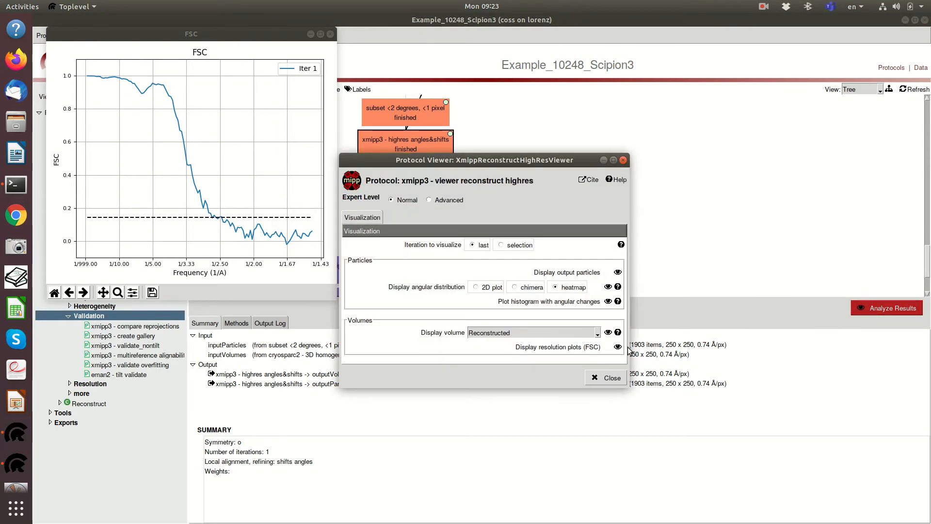
click(618, 347)
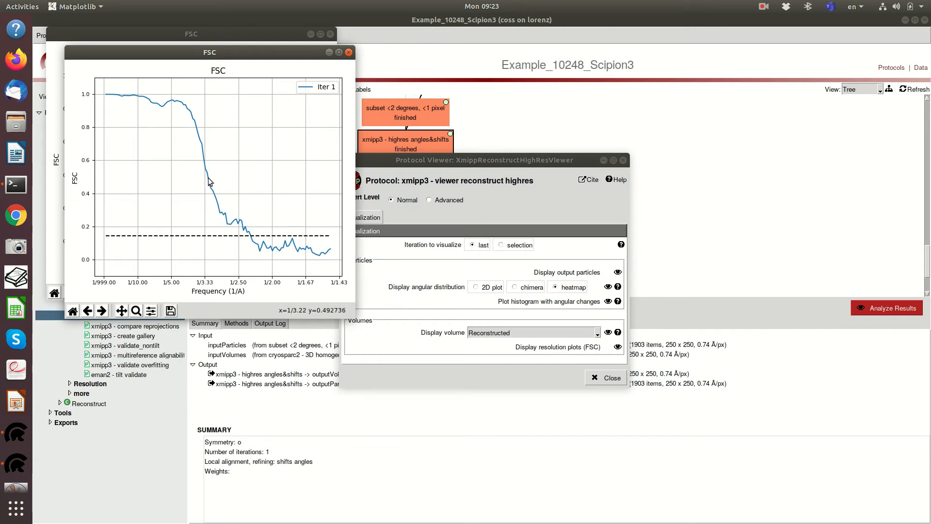
drag(227, 52, 502, 35)
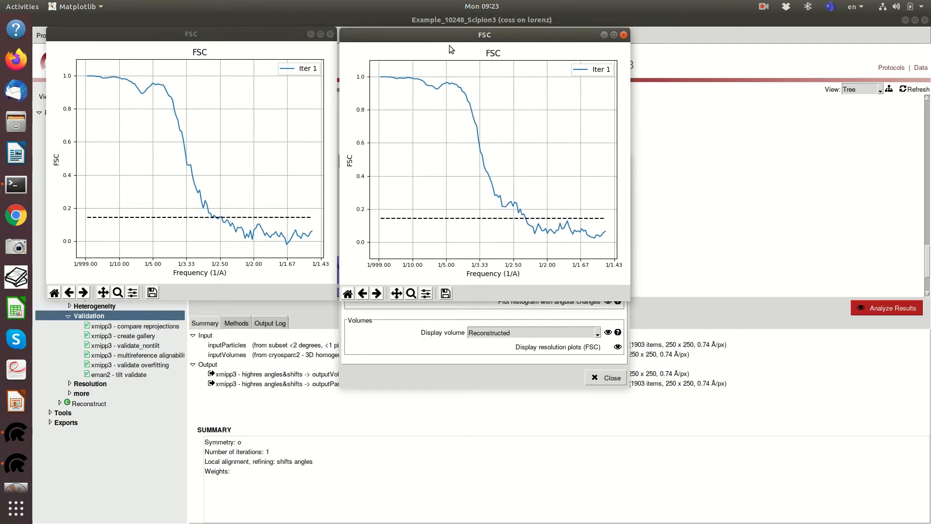
click(624, 35)
click(330, 33)
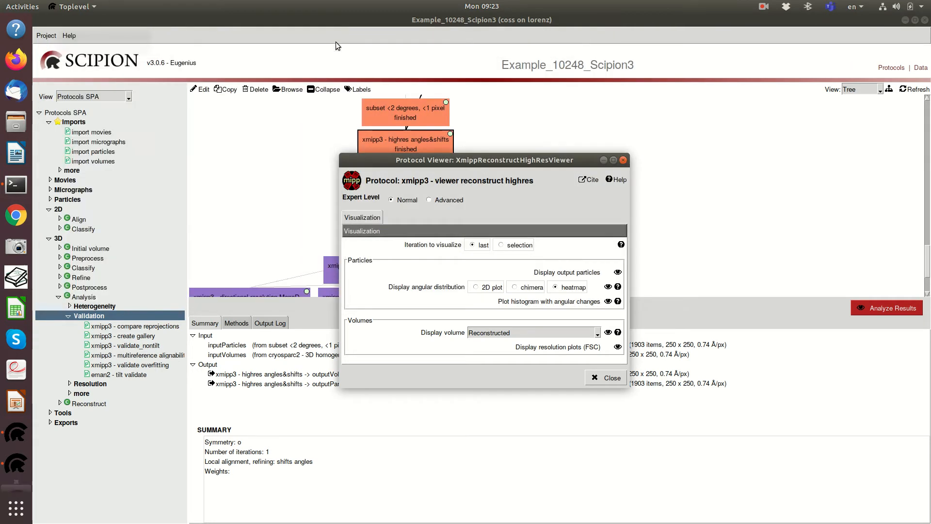
click(623, 161)
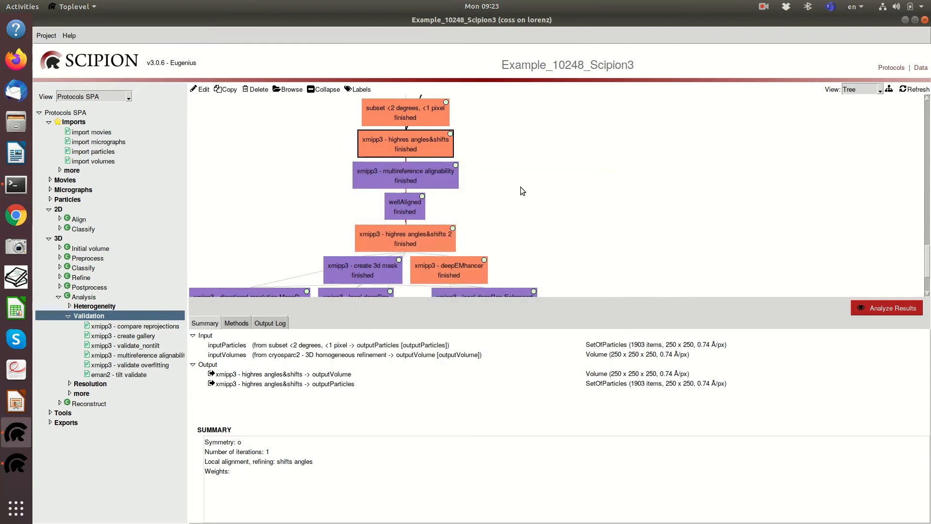
Open the output volume of xmipp3 - highres angles&shifts 2 and browse its slices to around slice 97.
scroll(451, 177, down, 1)
scroll(450, 174, down, 1)
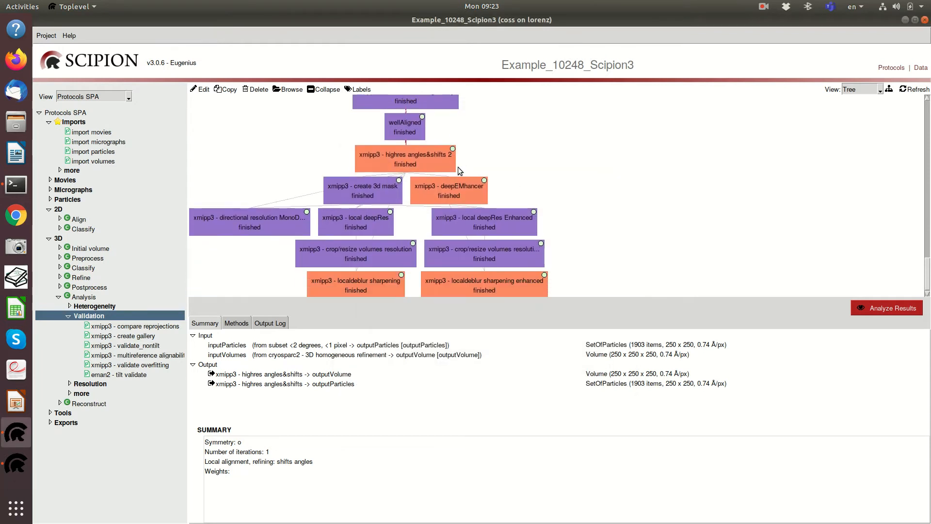
click(424, 157)
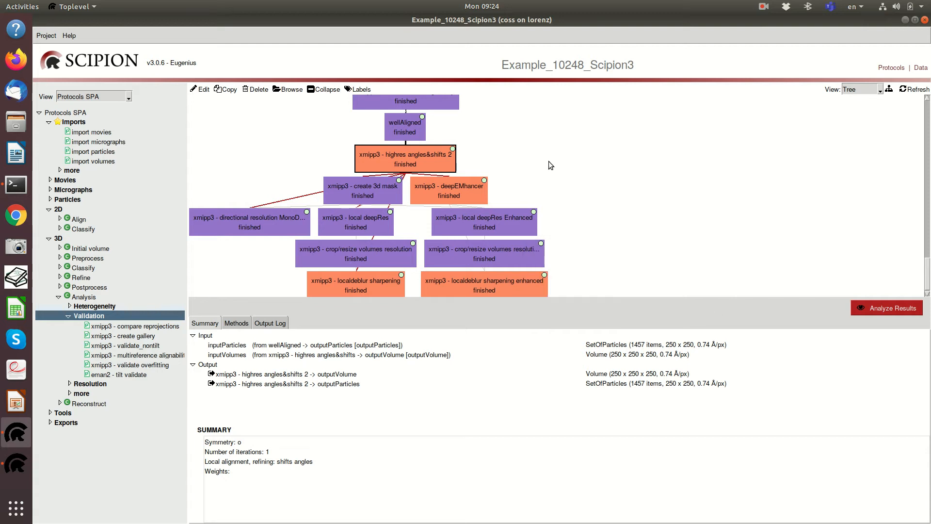
click(648, 375)
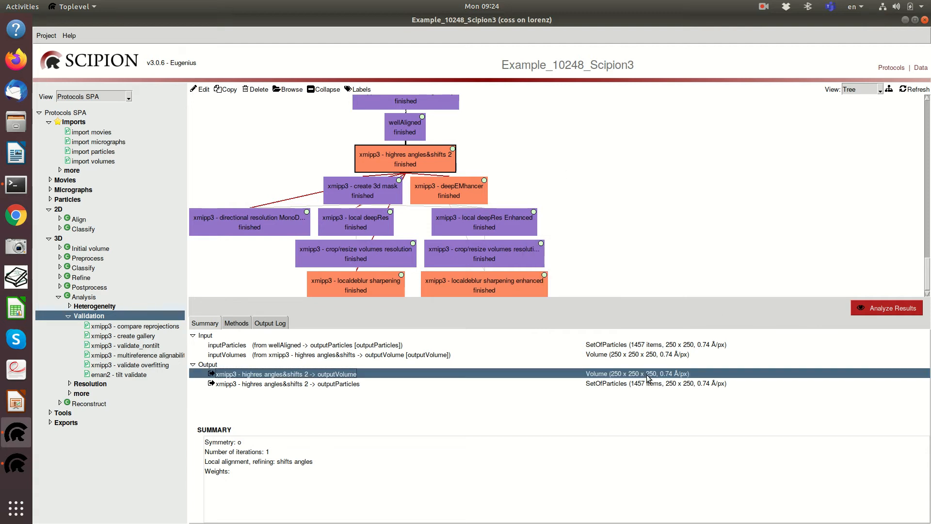
scroll(541, 248, down, 6)
scroll(536, 241, down, 7)
scroll(526, 237, up, 3)
scroll(367, 282, down, 1)
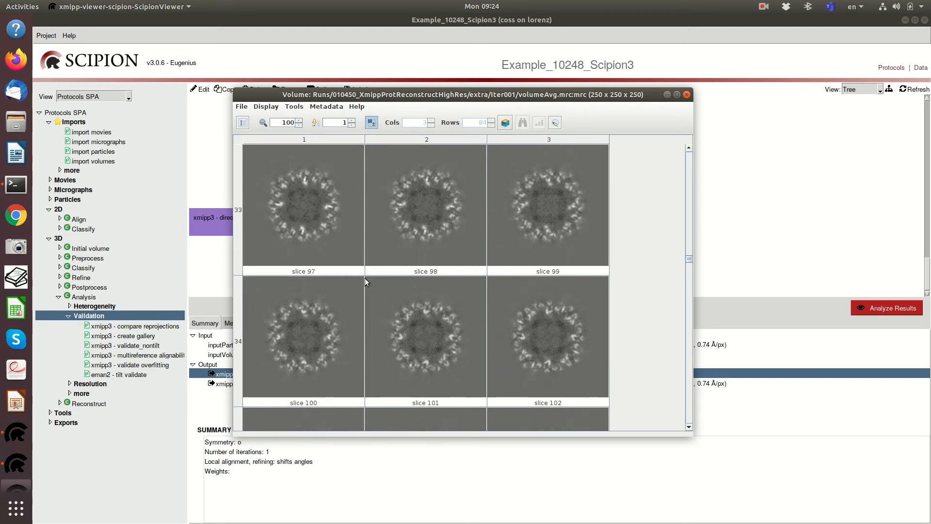
Open slice 97 in its own window, inspect it at 300% and 200% magnification, and close it.
double_click(291, 209)
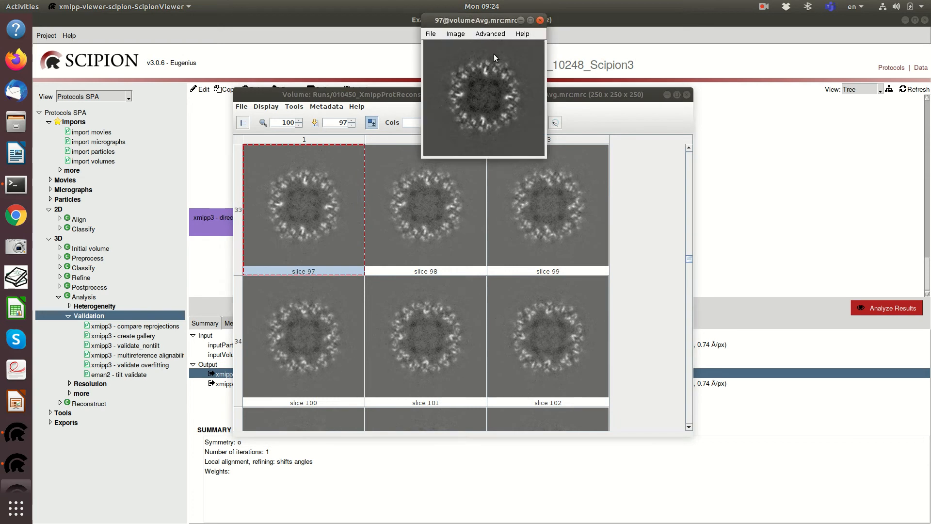
scroll(479, 126, up, 3)
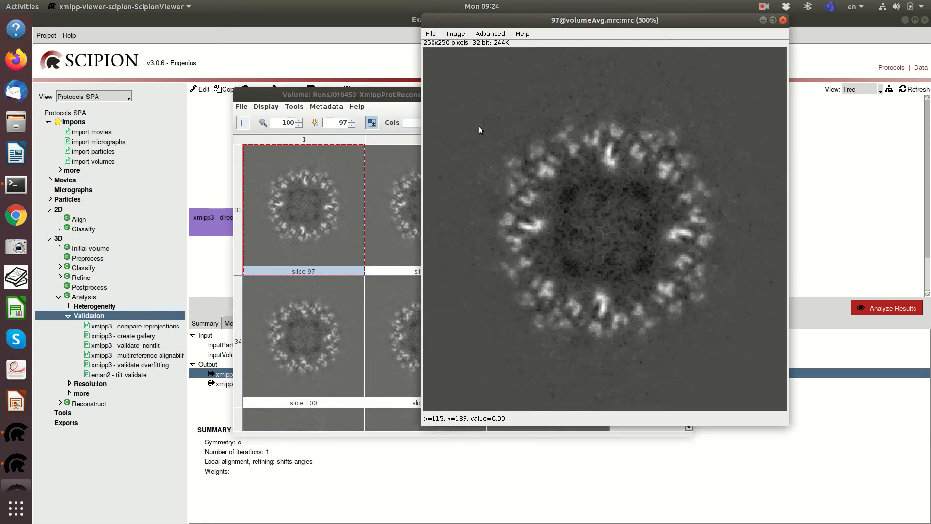
scroll(557, 152, down, 1)
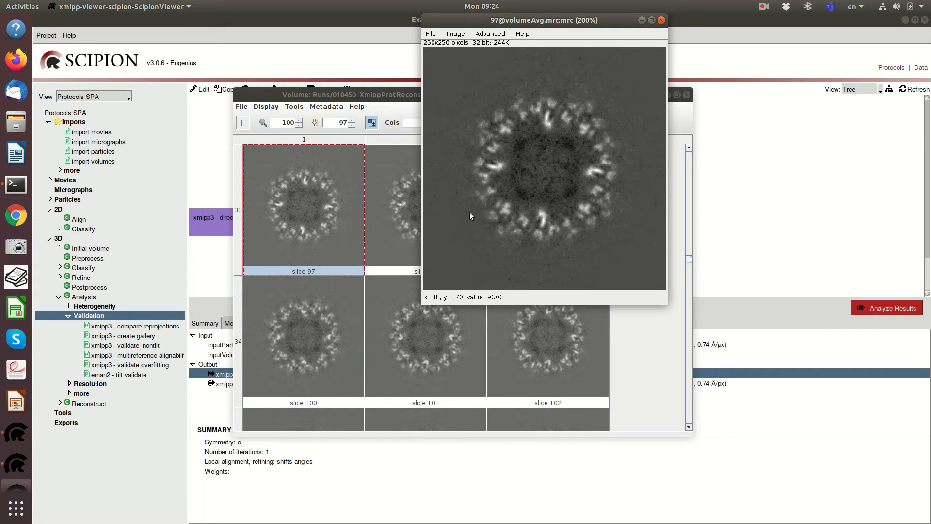
click(661, 20)
Open the output volume in ChimeraX, lower its surface level to about 0.0029, and inspect the map enlarged and rotated.
click(556, 122)
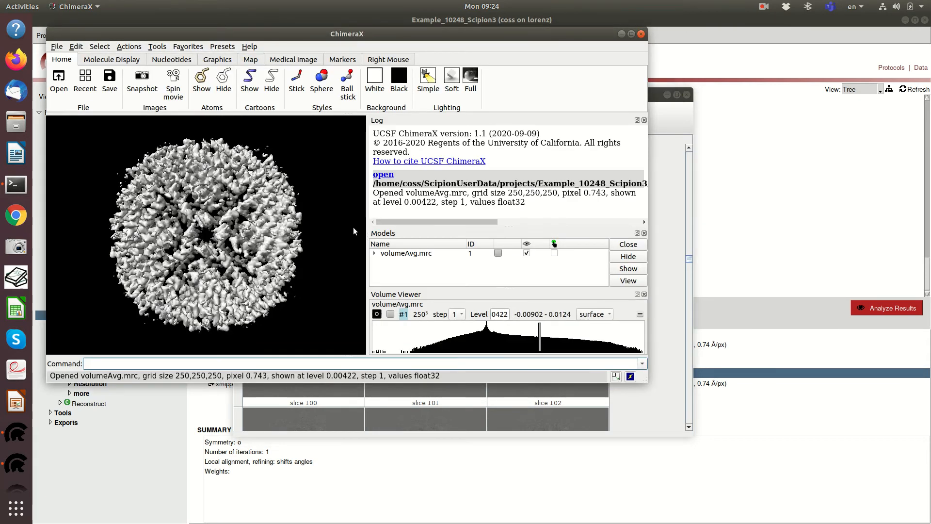
drag(540, 345, 525, 344)
scroll(241, 224, down, 3)
scroll(241, 224, up, 4)
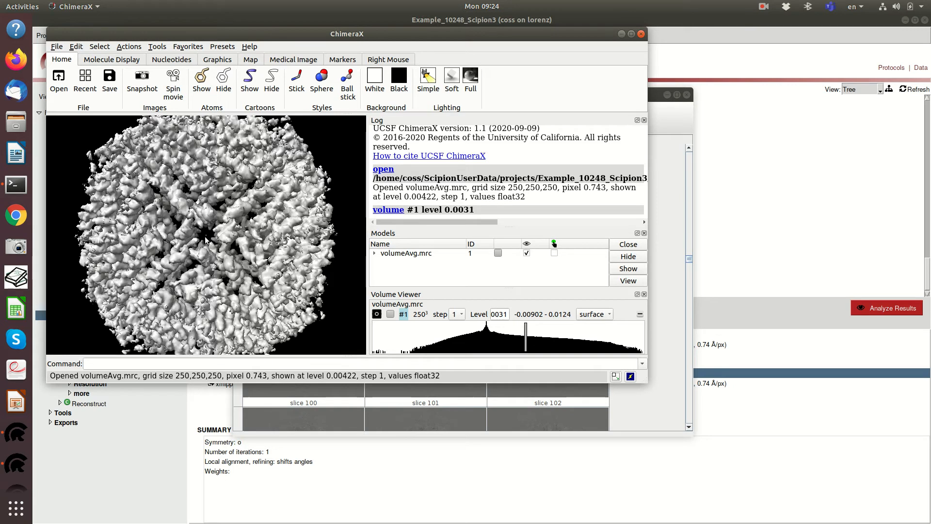
drag(204, 232, 204, 264)
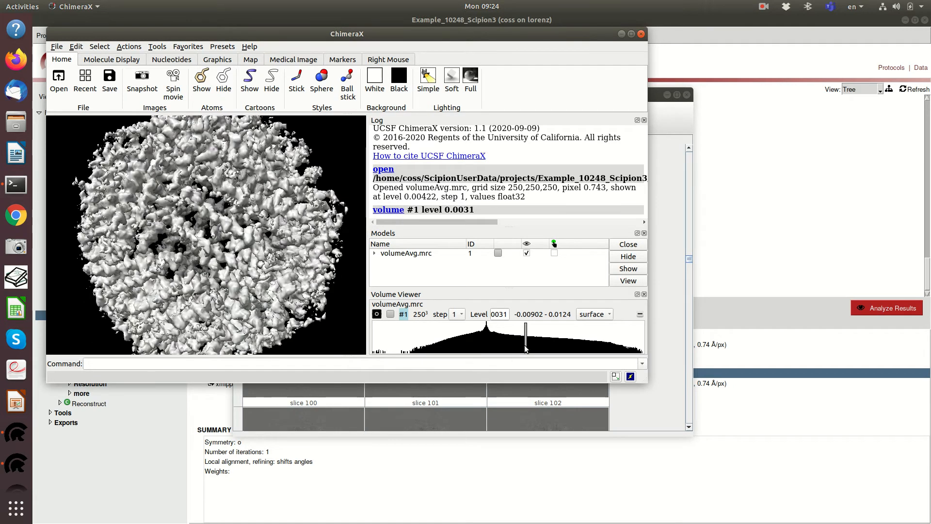
drag(525, 344, 524, 344)
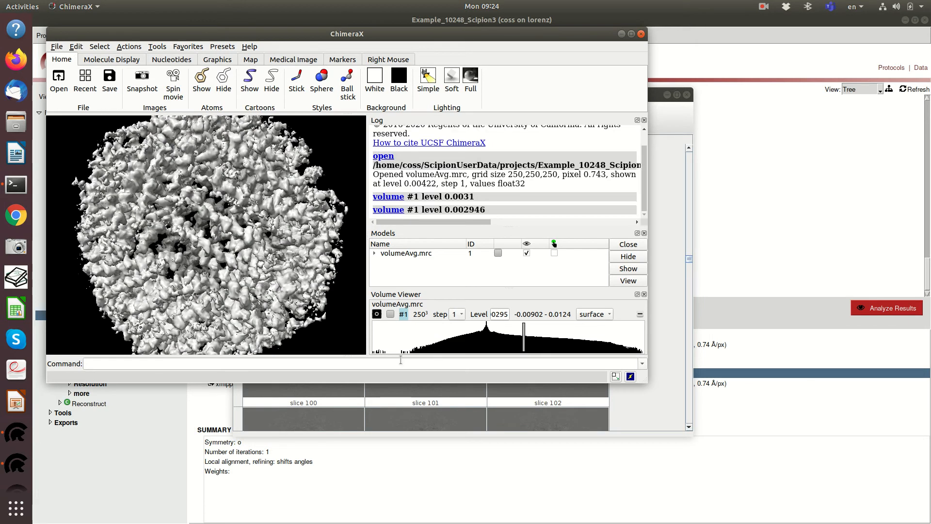
scroll(544, 187, up, 1)
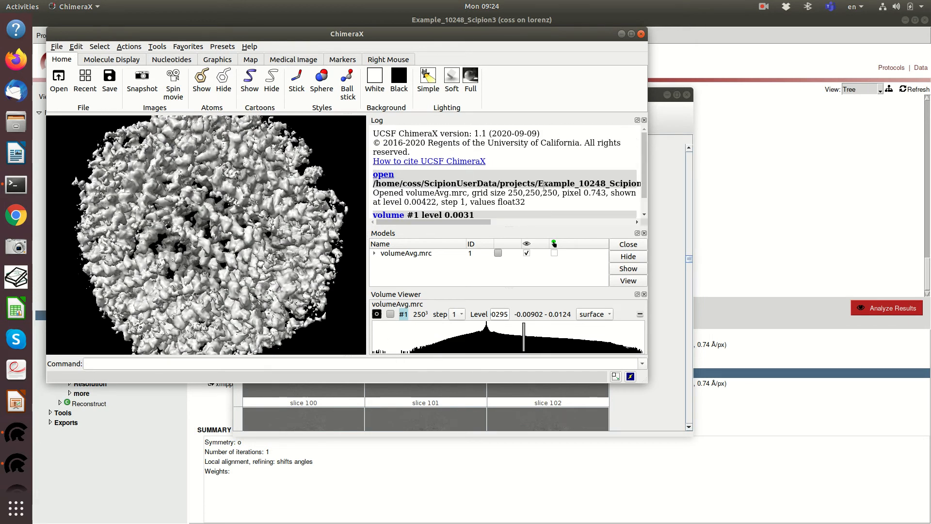
scroll(545, 187, down, 1)
click(313, 362)
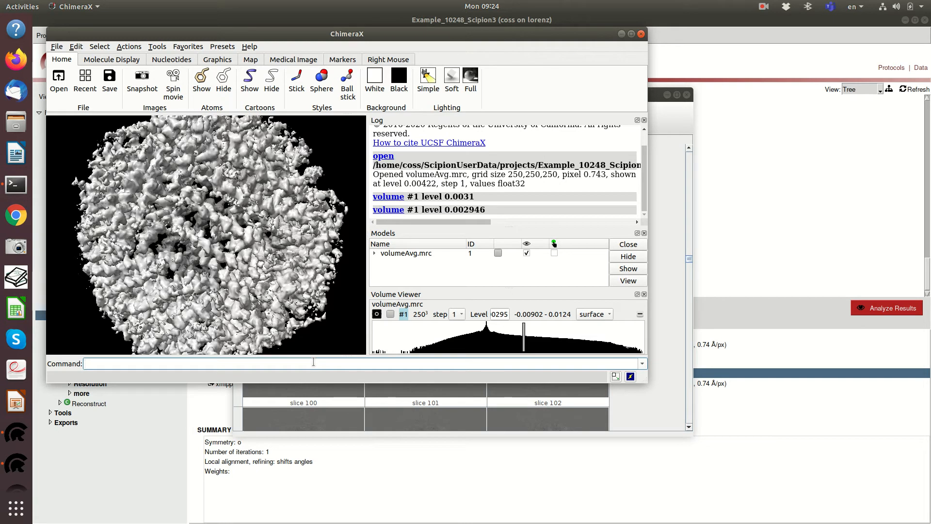
text(vo)
key(BackSpace)
key(BackSpace)
Inspect the refined map's surface rotated and at high magnification, and close ChimeraX and the slice viewer.
drag(133, 191, 166, 210)
scroll(165, 210, up, 5)
drag(210, 301, 201, 265)
scroll(202, 264, up, 5)
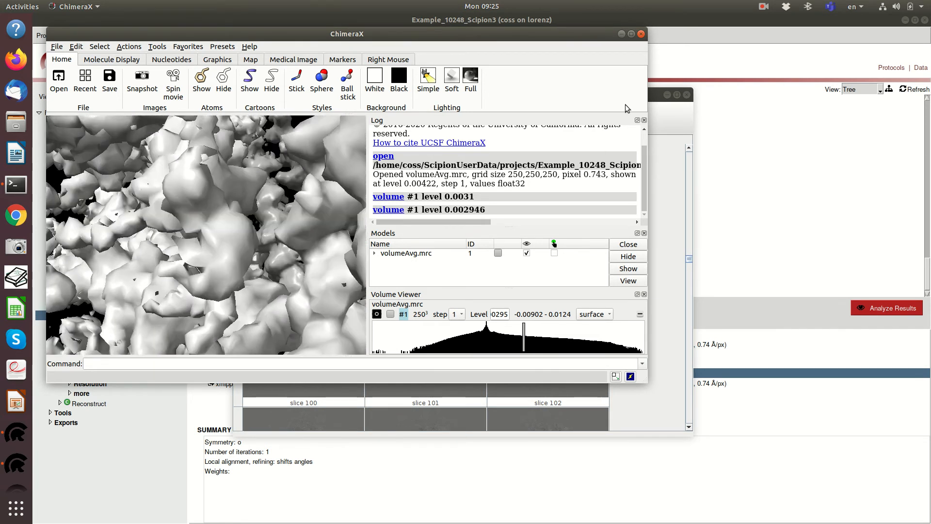
click(641, 34)
click(686, 95)
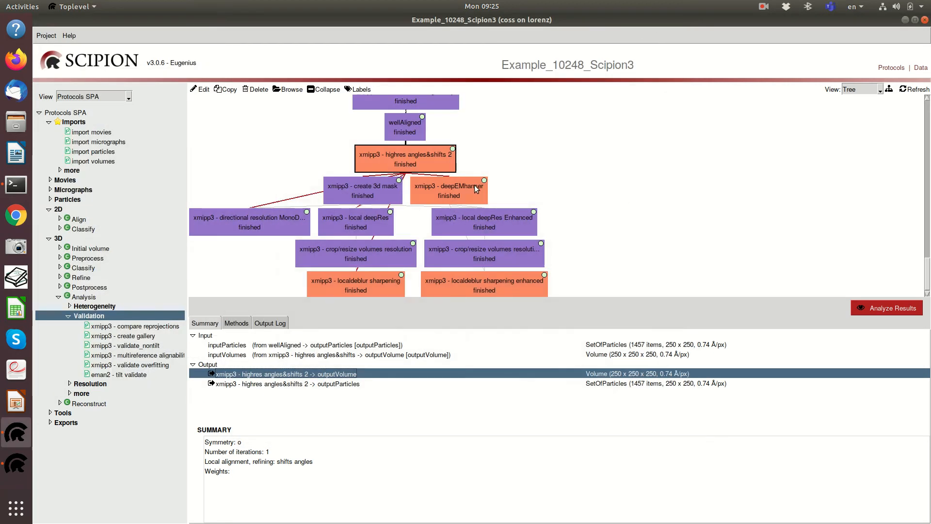
Review the inputs, outputs and summaries of the deepEMhancer, create 3d mask and directional resolution MonoDir runs.
click(448, 194)
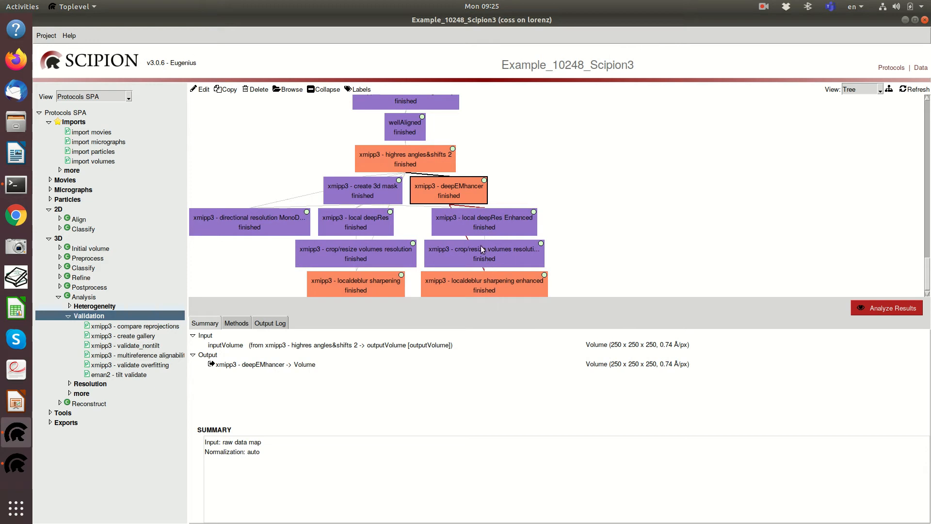
mouse_move(443, 194)
scroll(716, 227, down, 1)
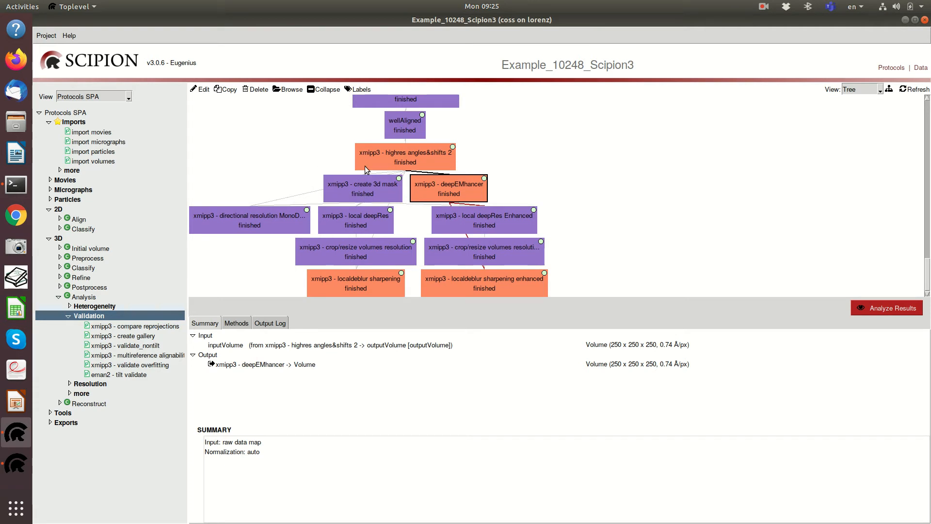
click(362, 189)
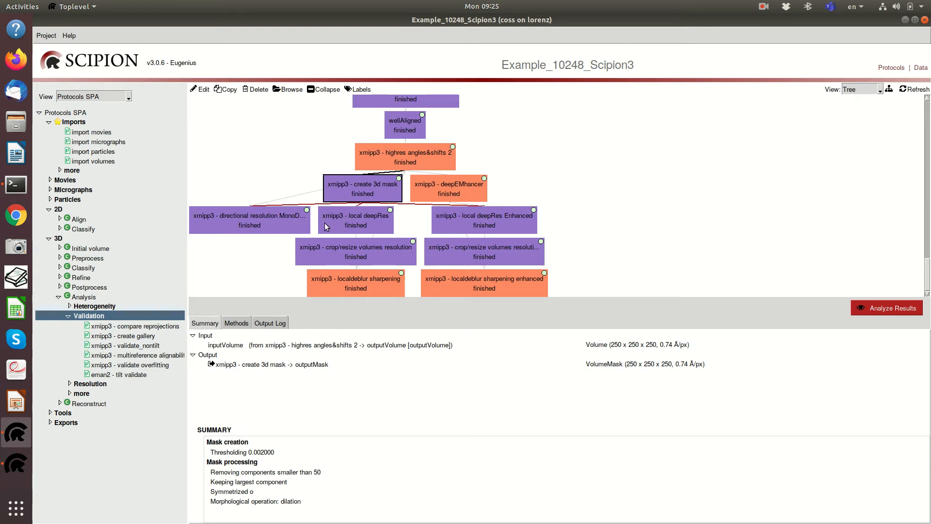
mouse_move(325, 223)
click(249, 225)
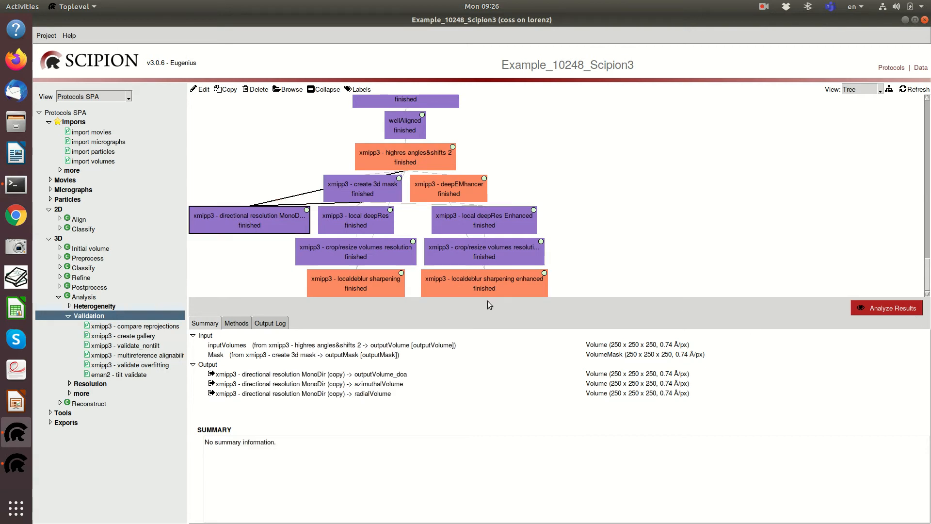
Show the resolution histogram of the xmipp3 - local deepRes run, and close the plot and its viewer.
click(366, 213)
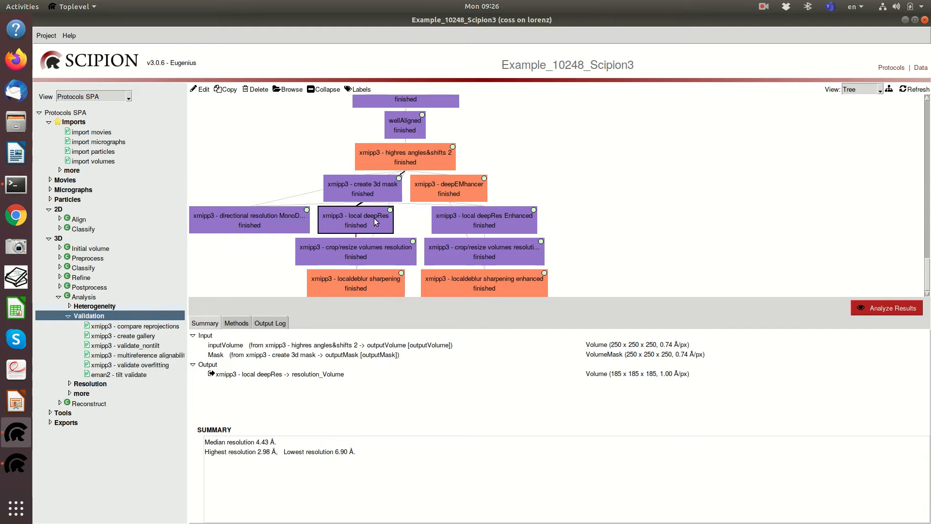
click(877, 310)
click(680, 275)
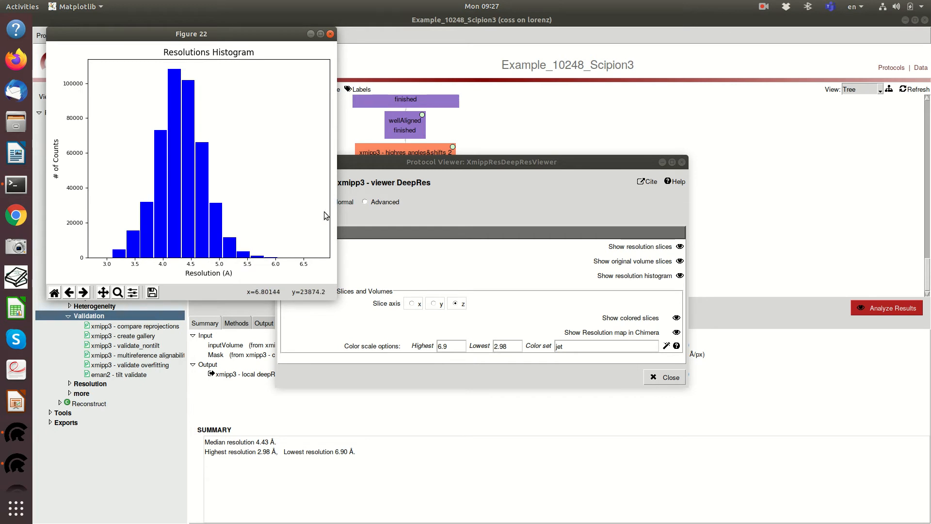
drag(411, 163, 627, 69)
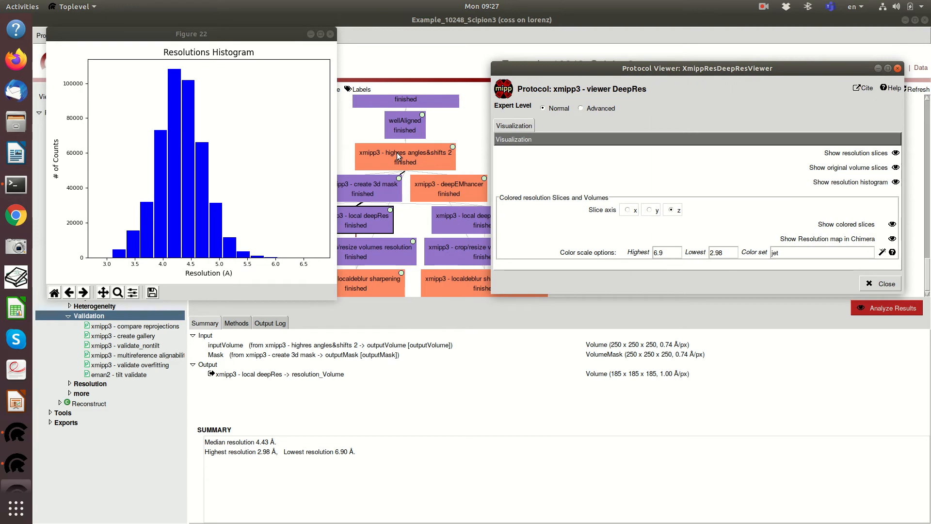
click(407, 162)
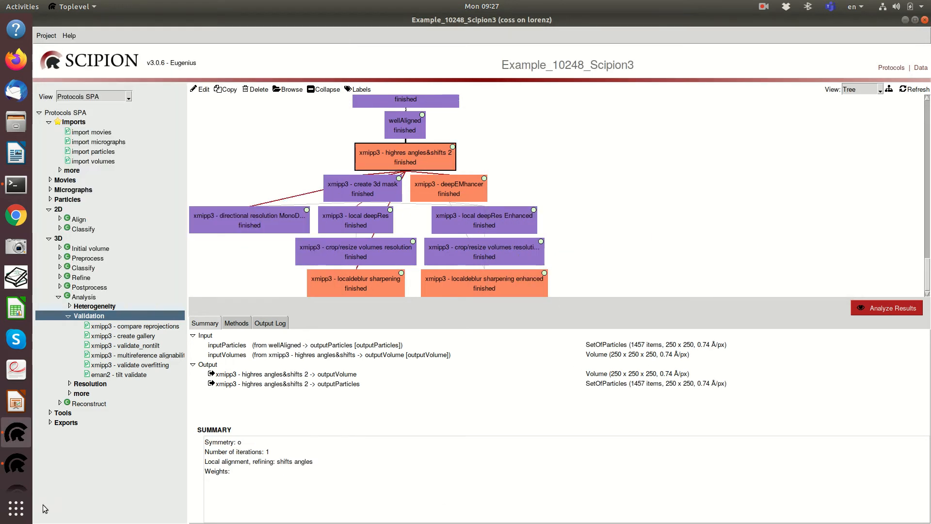
click(17, 477)
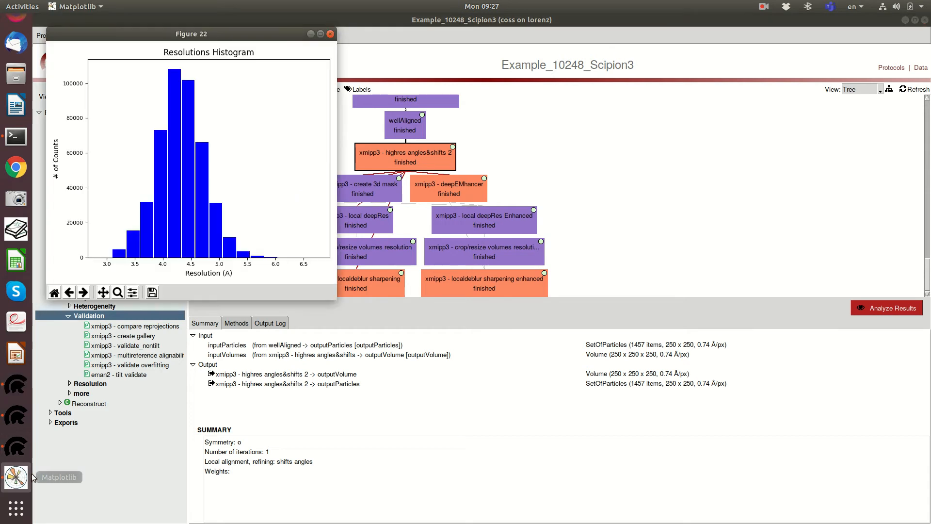
click(17, 450)
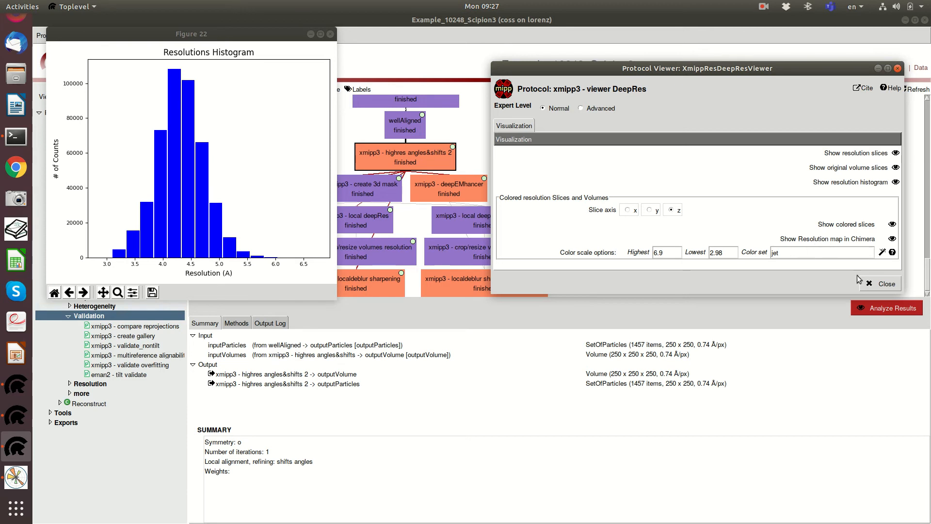
click(898, 68)
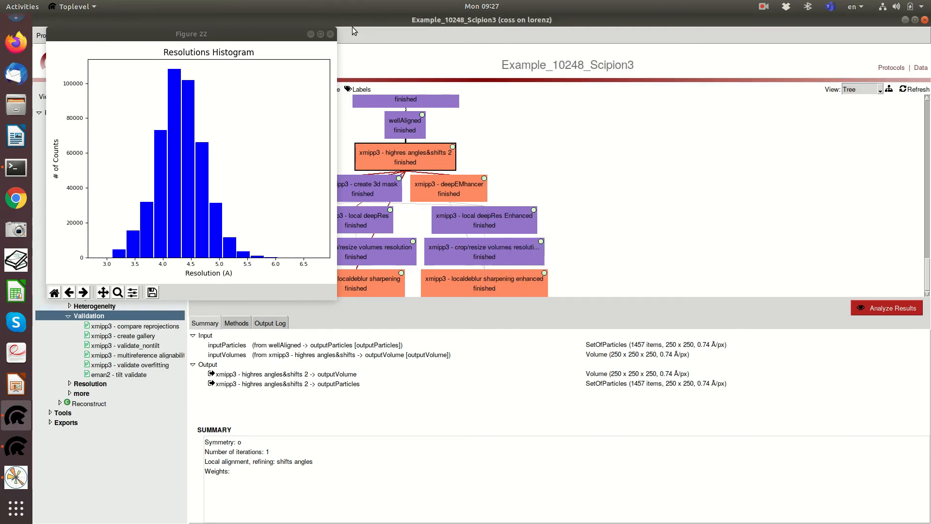
click(331, 34)
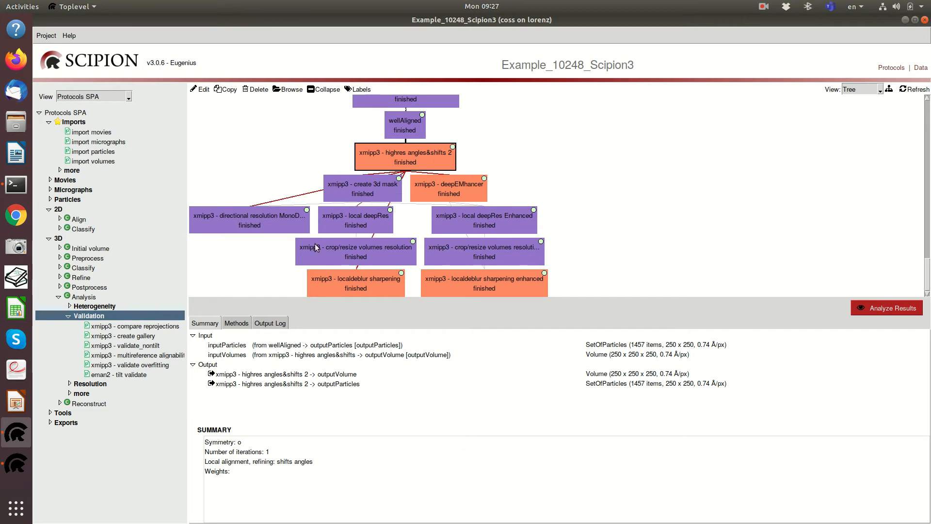
Reopen the results viewer of xmipp3 - local deepRes and show its resolution map in Chimera.
click(258, 218)
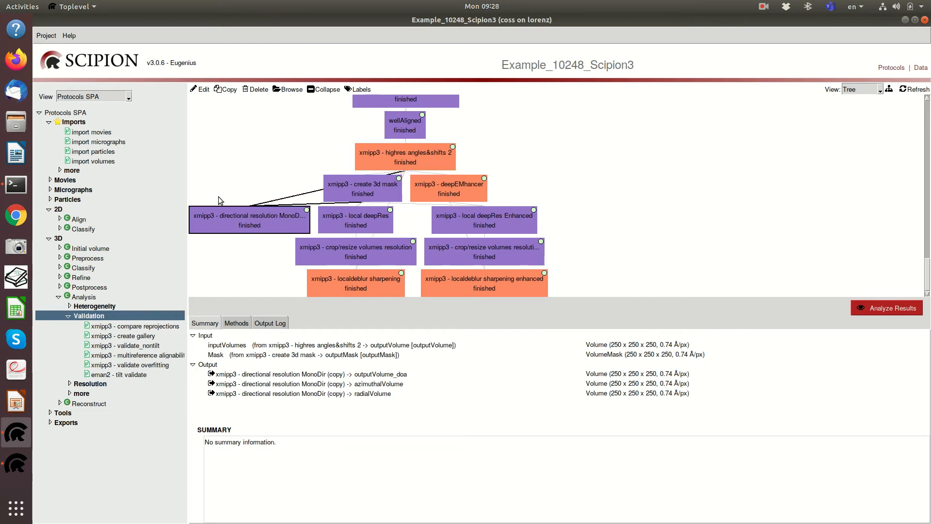
click(388, 186)
click(374, 224)
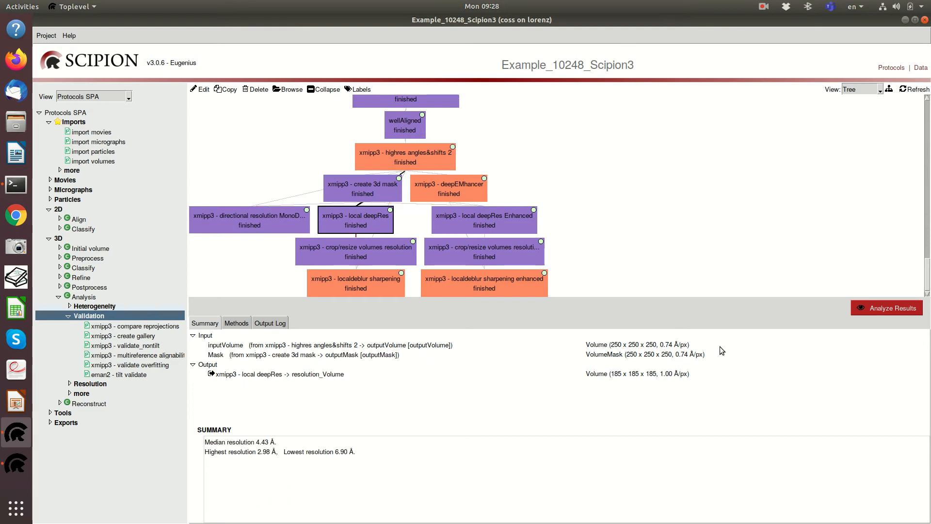
click(878, 309)
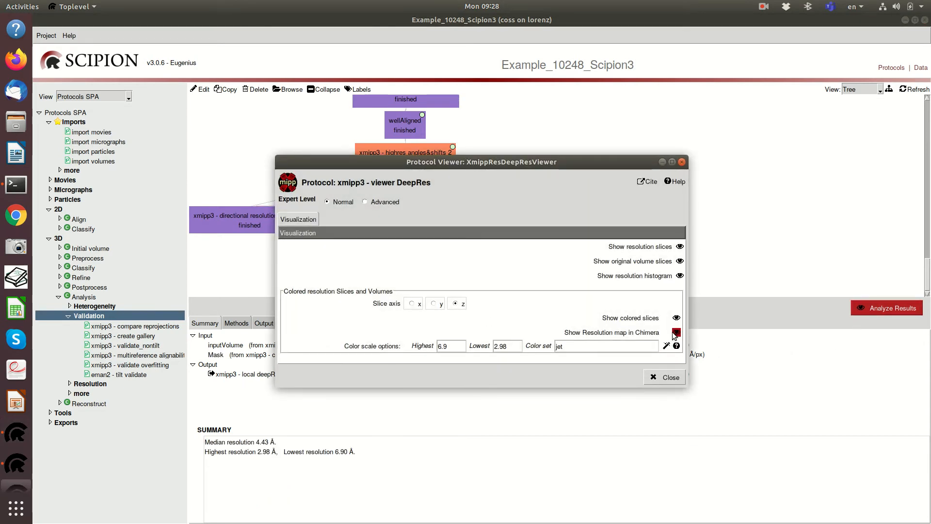
click(677, 334)
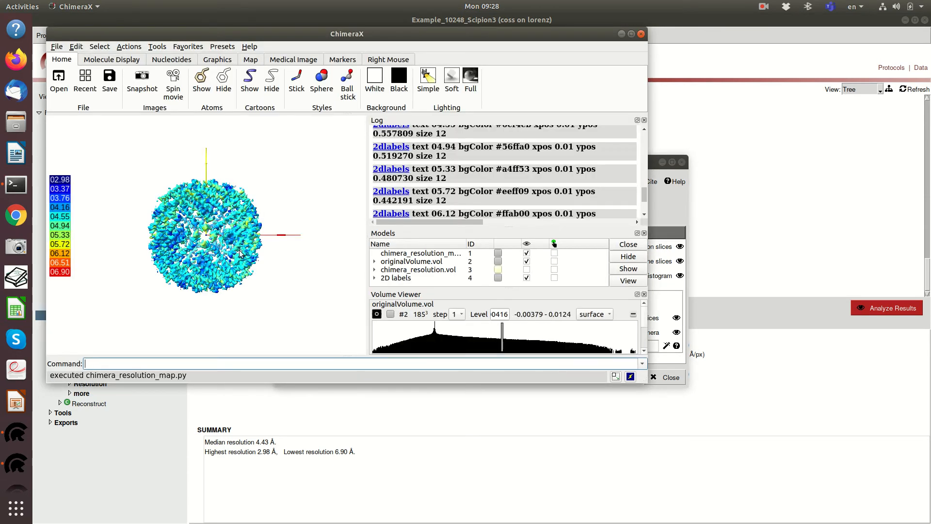
Lower the surface level of originalVolume.vol to about 0.0036 and inspect the resolution-coloured map enlarged and rotated.
scroll(201, 211, up, 5)
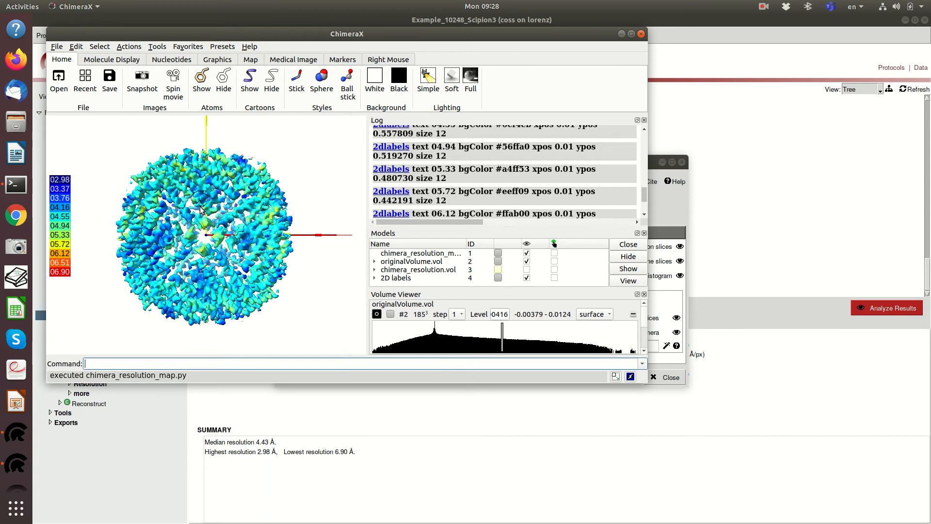
drag(182, 233, 229, 223)
drag(508, 340, 493, 342)
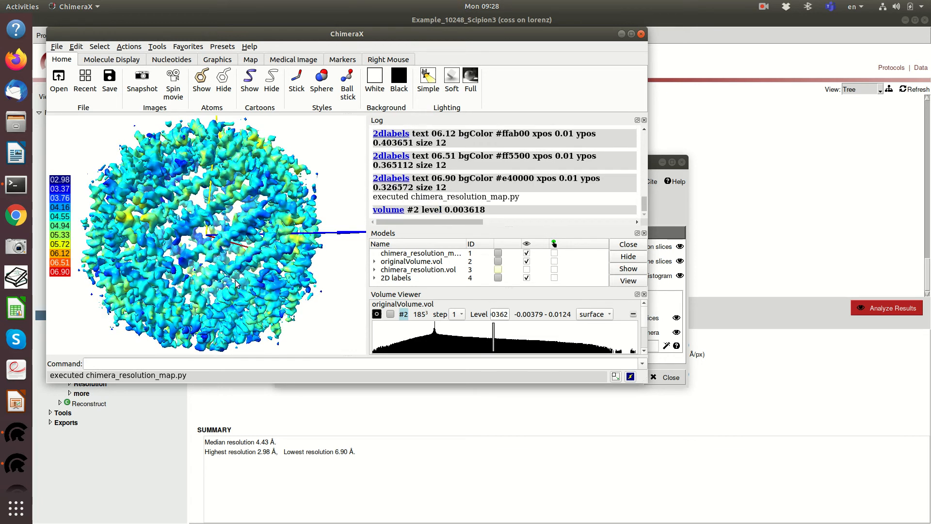
drag(256, 220, 216, 206)
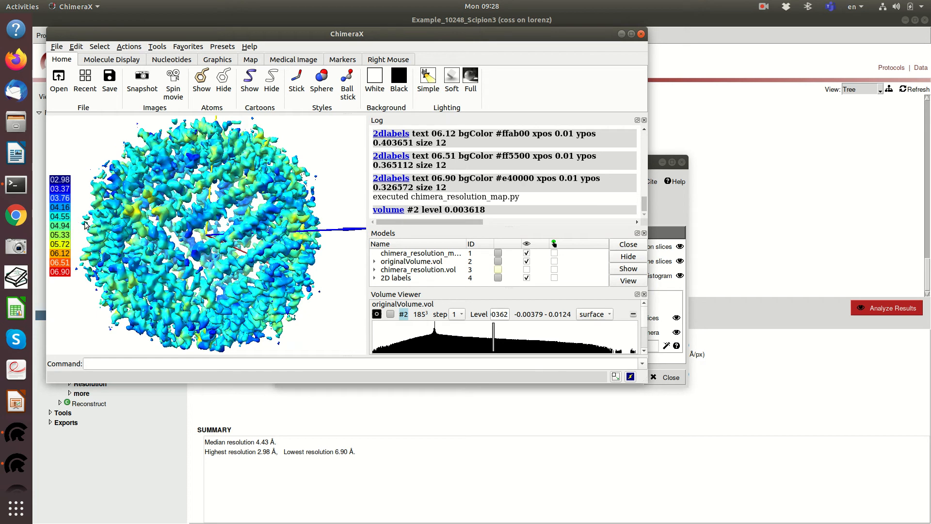
scroll(198, 263, up, 10)
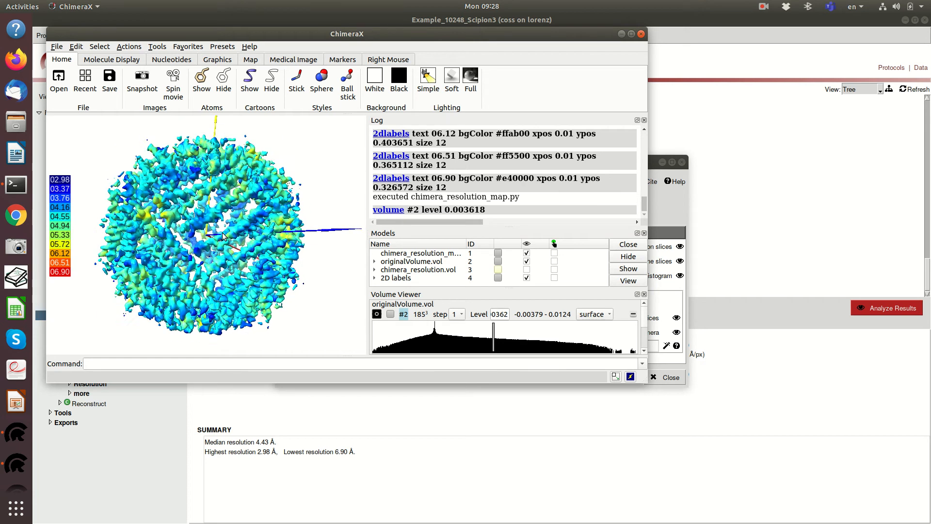
drag(180, 198, 206, 210)
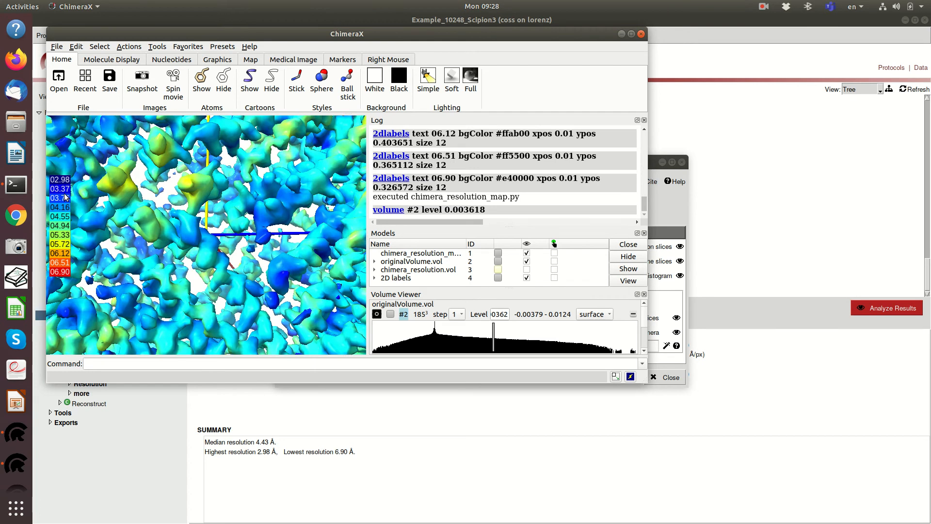
Examine the local resolution colours of the map against the colour scale, as a whole and close up from another orientation.
scroll(194, 220, down, 8)
scroll(193, 204, down, 3)
drag(177, 179, 200, 219)
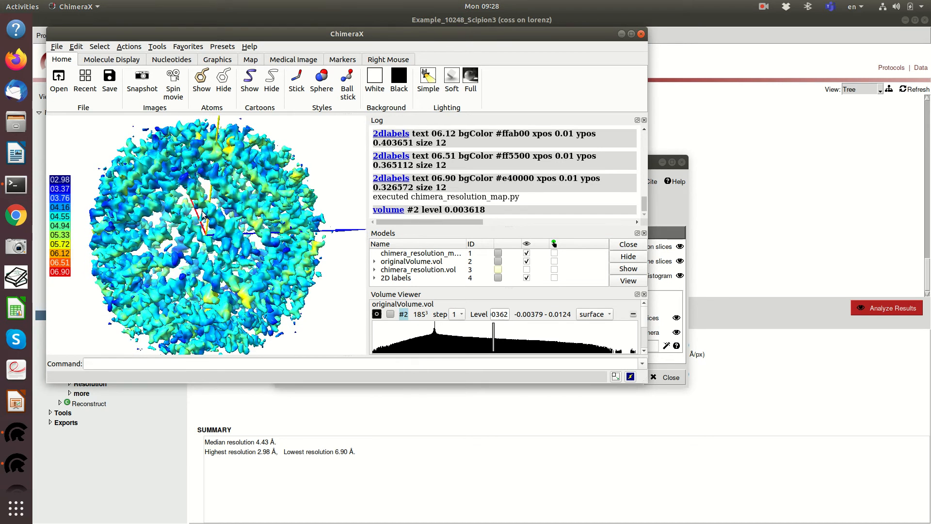
scroll(248, 265, up, 2)
scroll(246, 272, down, 2)
scroll(246, 272, up, 1)
scroll(245, 270, up, 6)
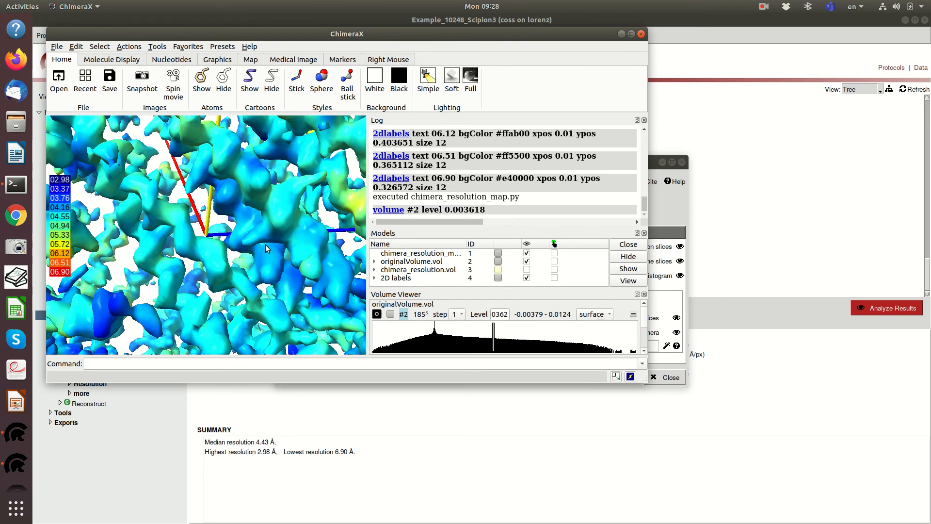
scroll(251, 252, up, 2)
drag(251, 251, 266, 245)
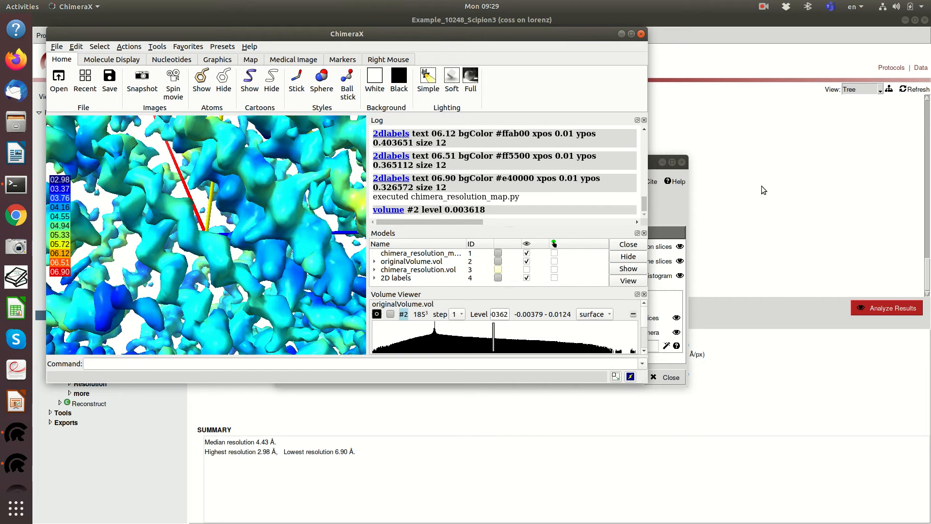
Rearrange the DeepRes viewer and ChimeraX windows, inspect the whole resolution map from another side, and close both.
click(672, 220)
drag(570, 170, 752, 248)
drag(425, 32, 469, 45)
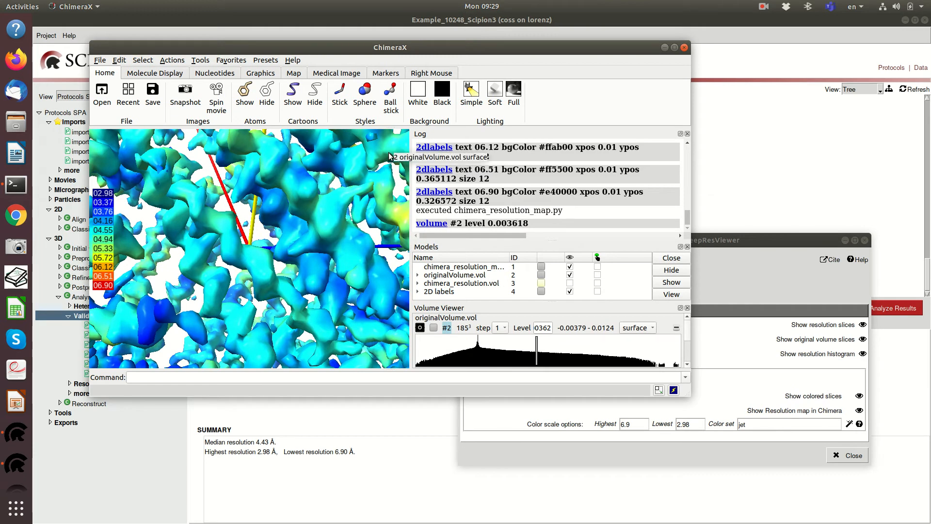
drag(297, 204, 228, 228)
drag(319, 266, 312, 266)
scroll(312, 270, down, 10)
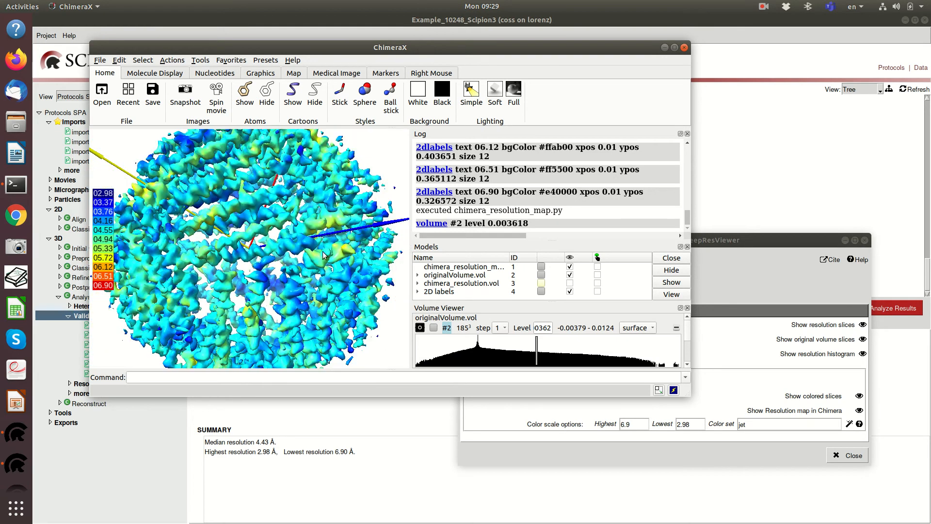
click(683, 50)
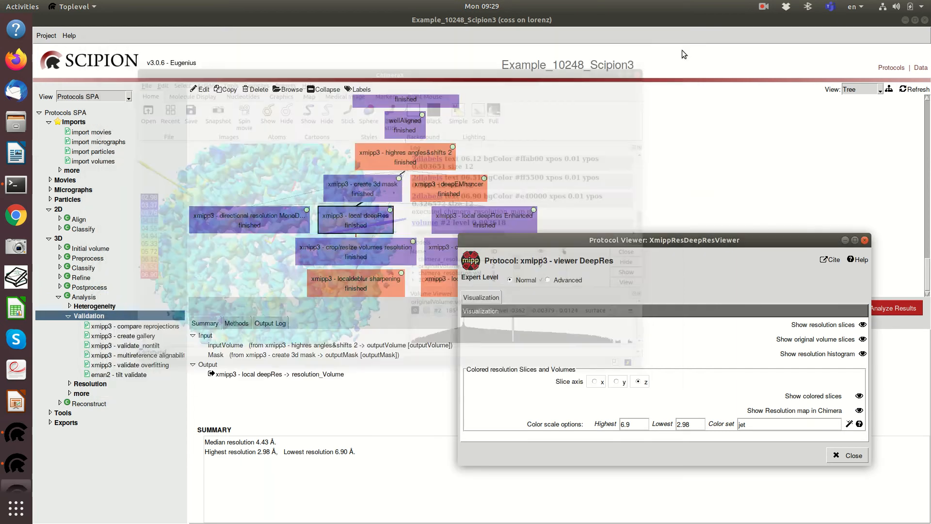
click(864, 241)
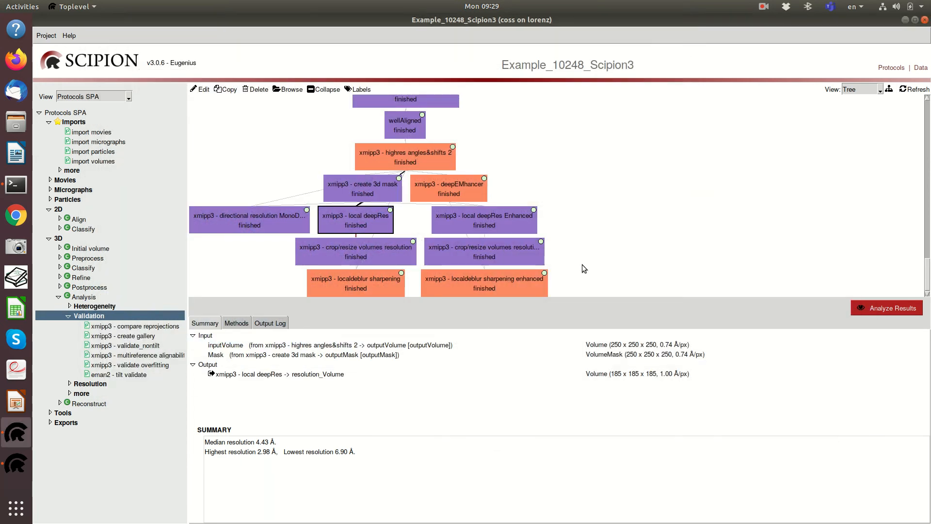
Show the Half Interquartile Range slices of the directional resolution MonoDir run and close its protocol viewer.
click(264, 222)
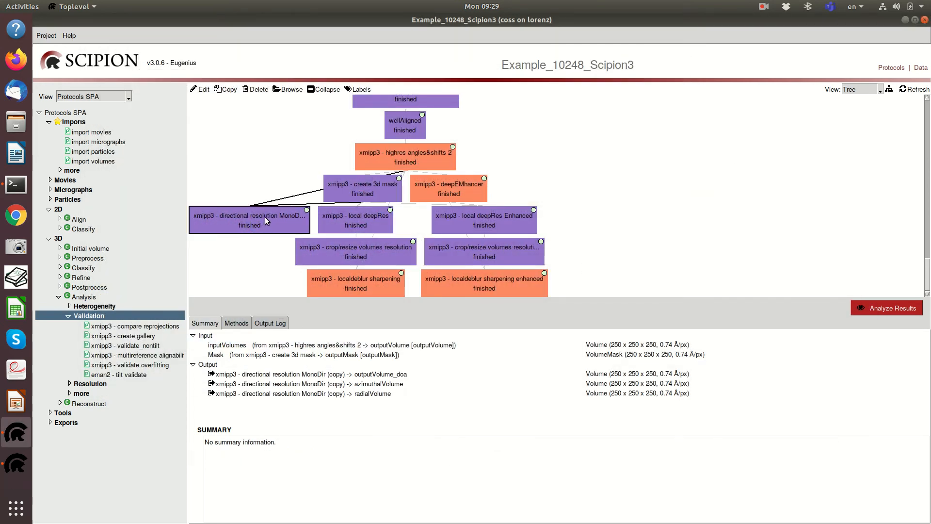
click(881, 308)
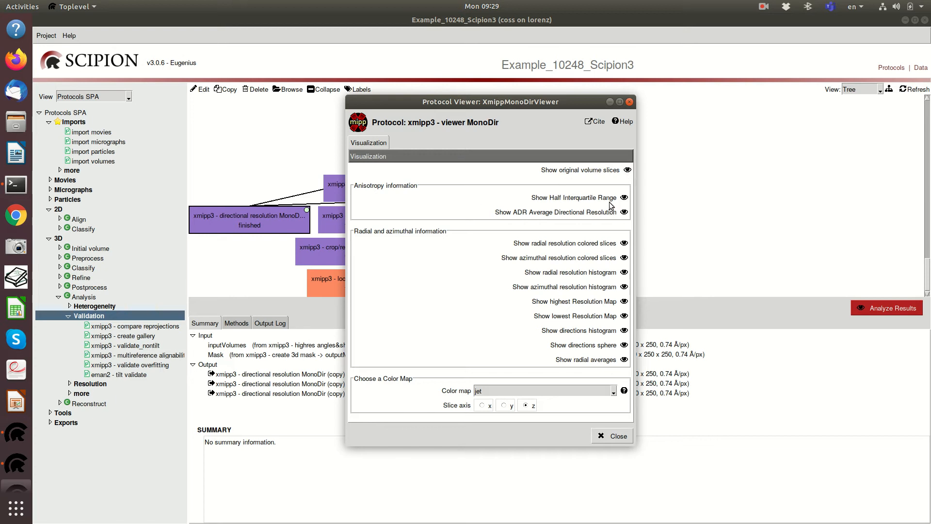
click(623, 197)
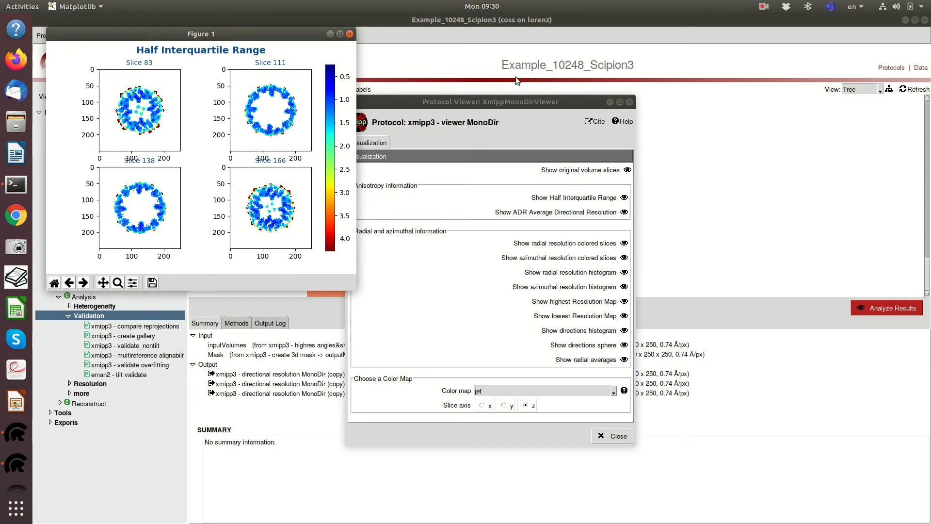
click(629, 102)
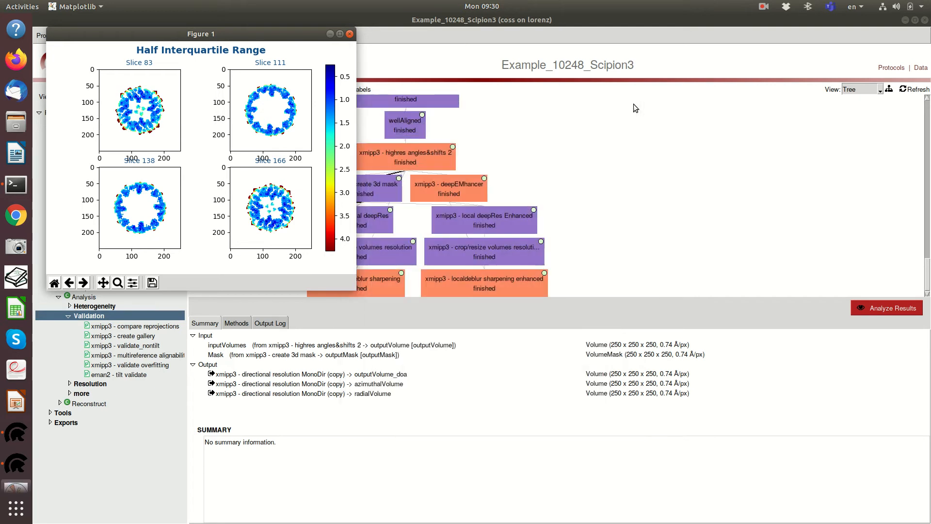
Close the Half Interquartile Range figure, then view the directions histogram of the directional resolution MonoDir run and close it.
click(350, 34)
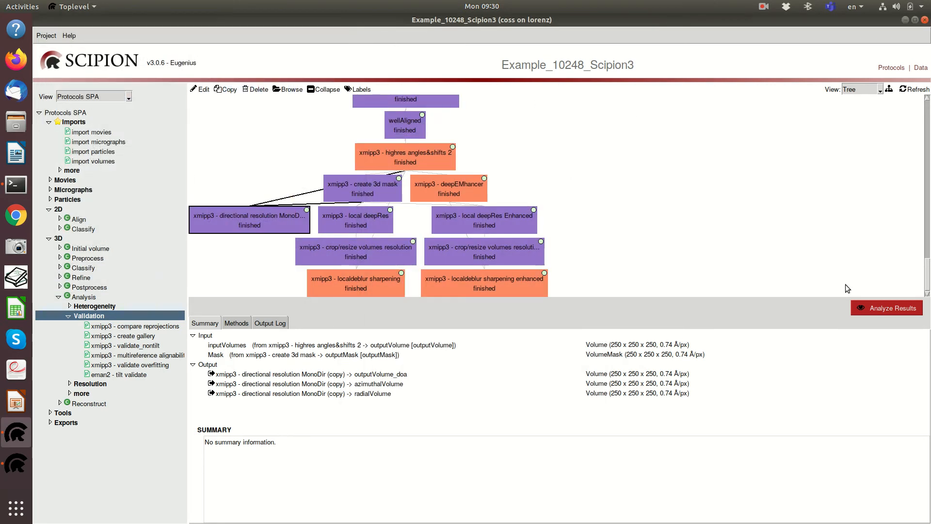
click(876, 308)
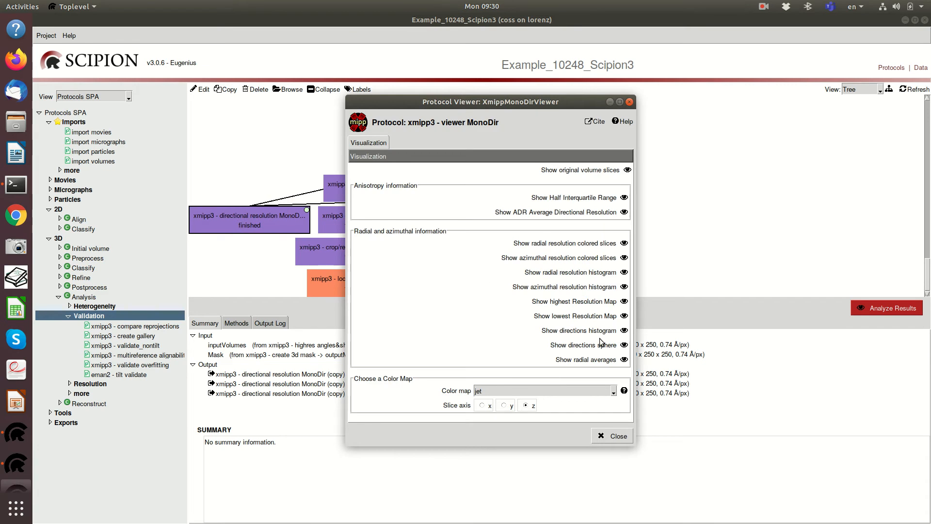
click(625, 330)
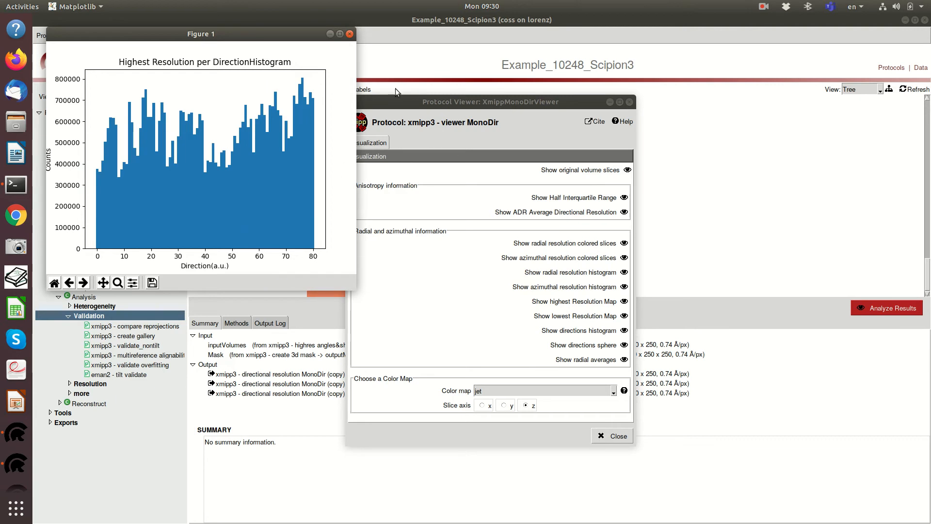
drag(408, 100, 533, 99)
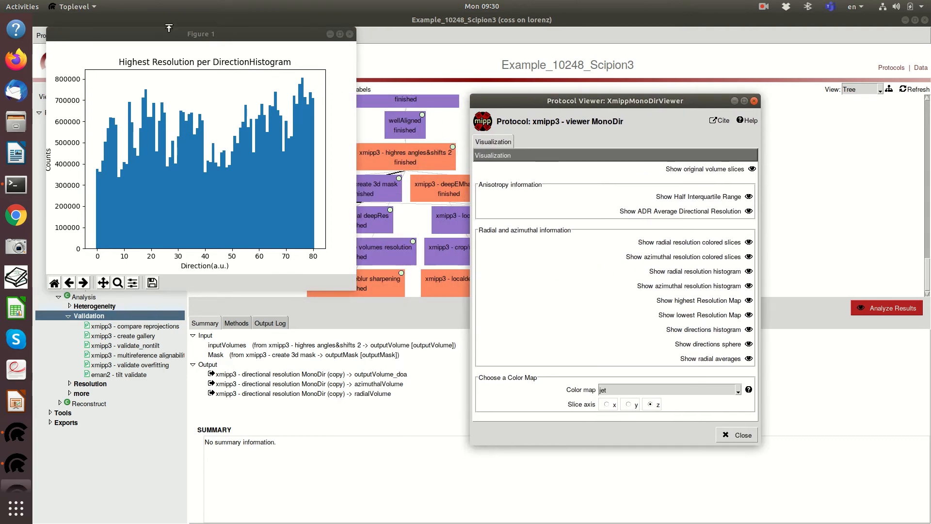
drag(182, 34, 273, 105)
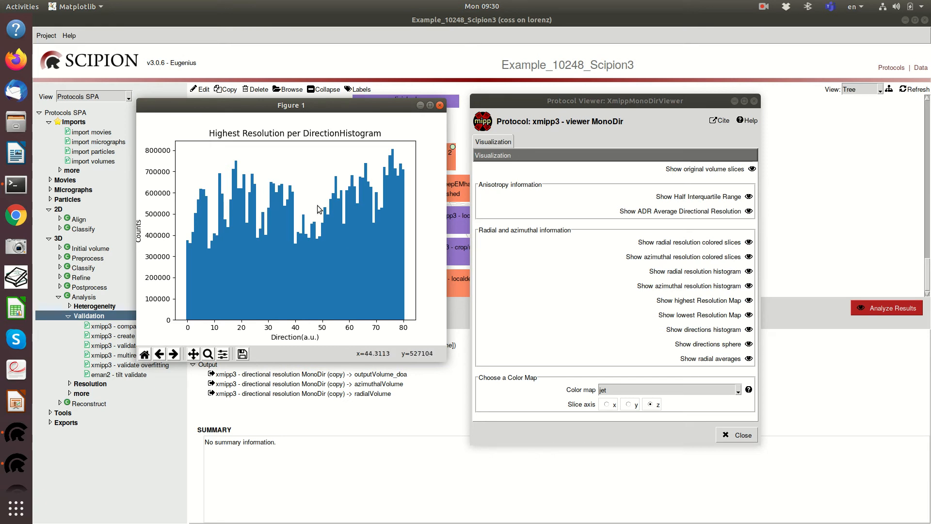
click(439, 106)
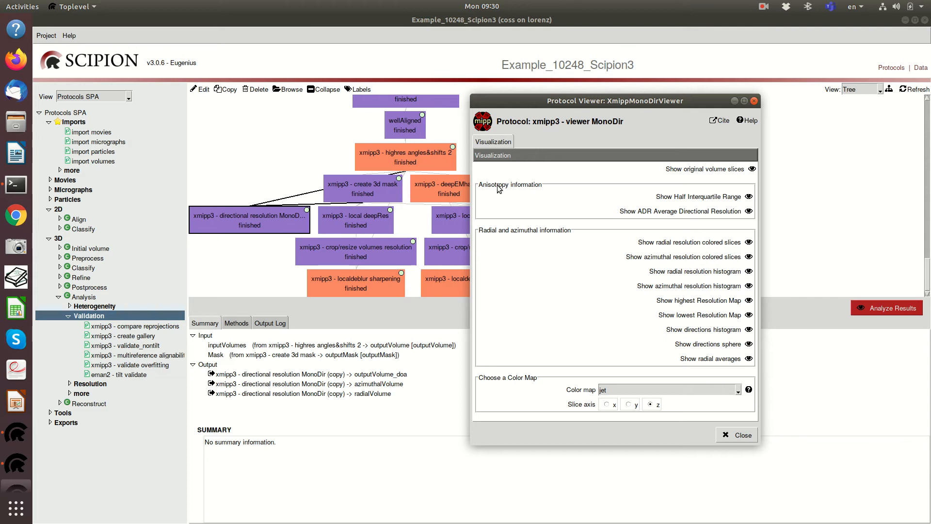
Show the MonoDir radial averages and request the directions sphere, closing the extra angular distribution window and the radial averages plot.
click(749, 358)
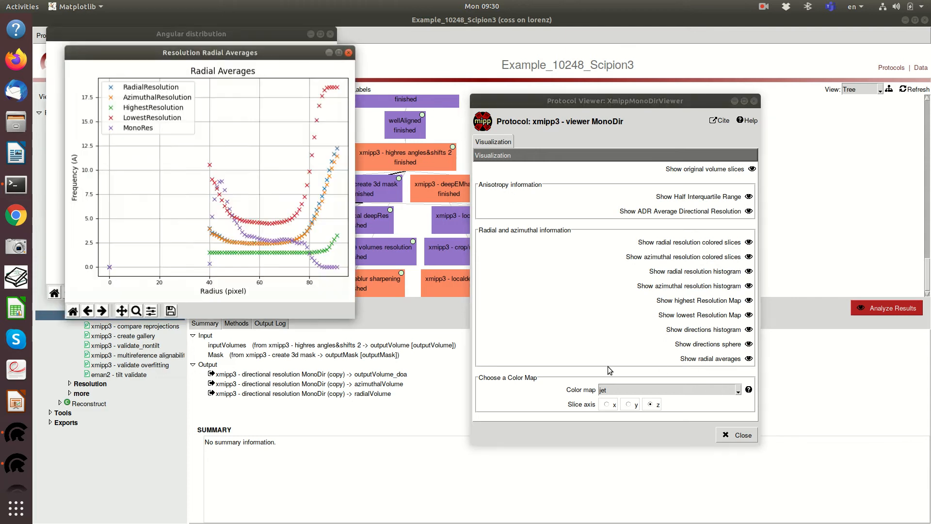
drag(193, 52, 513, 46)
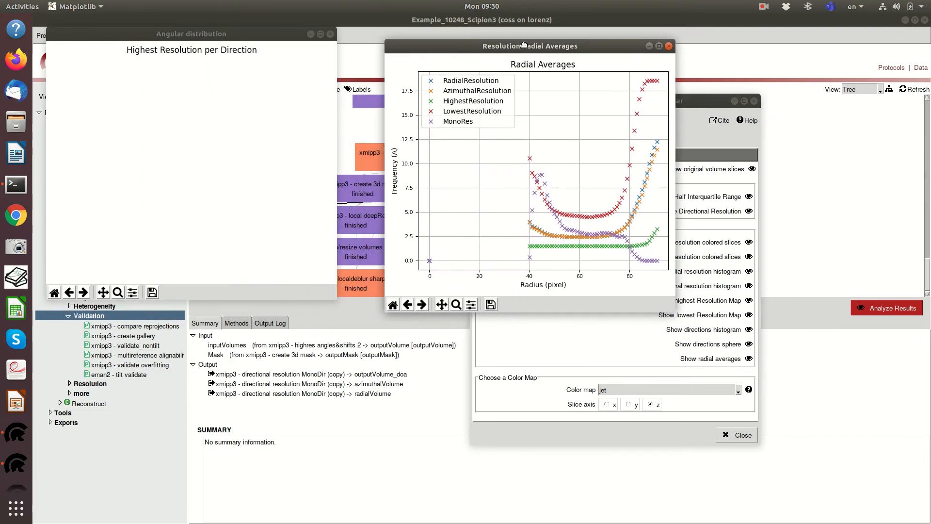
click(332, 33)
drag(577, 47, 356, 64)
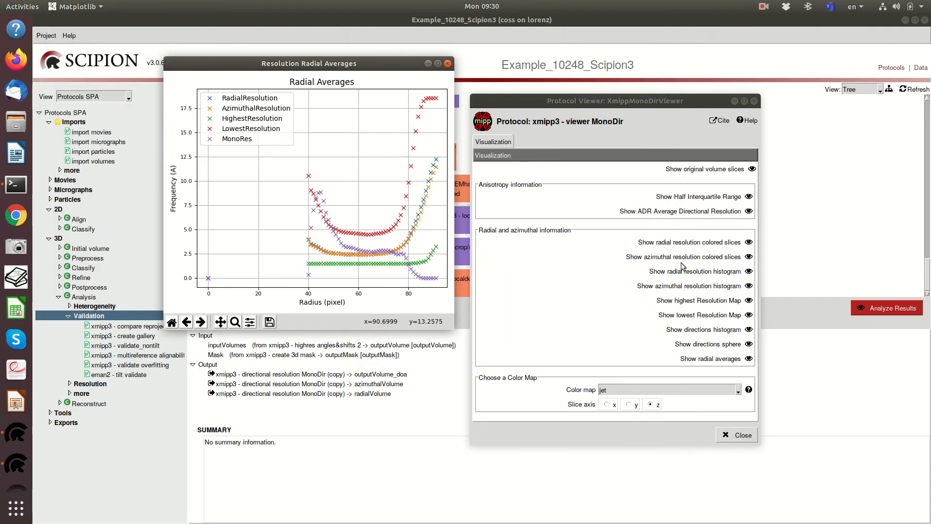
click(748, 344)
mouse_move(338, 57)
mouse_down()
mouse_move(387, 66)
mouse_move(343, 61)
mouse_up()
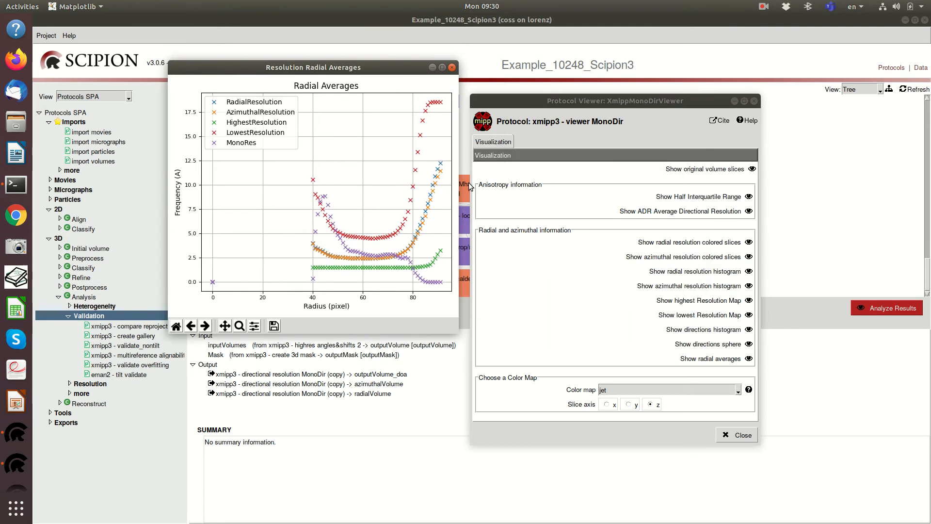
click(452, 68)
Show the MonoDir radial averages plot again and close both angular distribution windows.
click(749, 358)
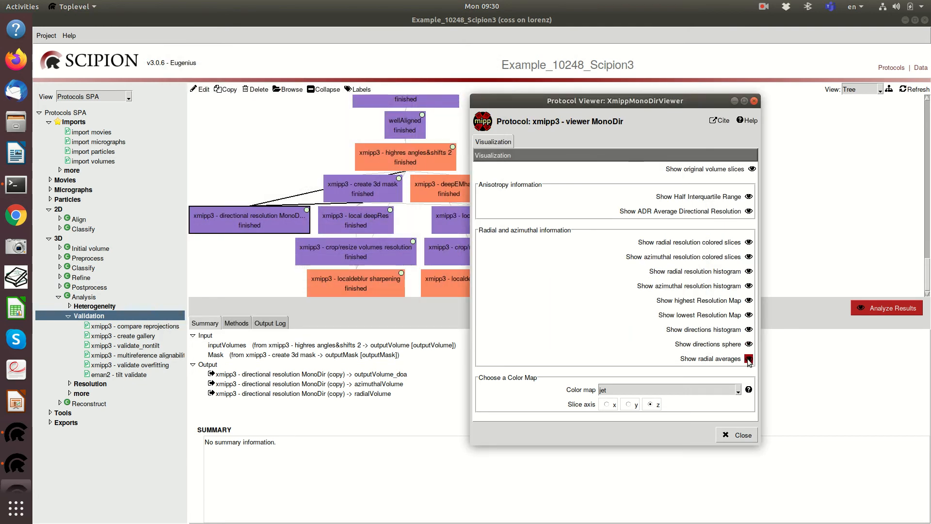
drag(222, 72, 499, 80)
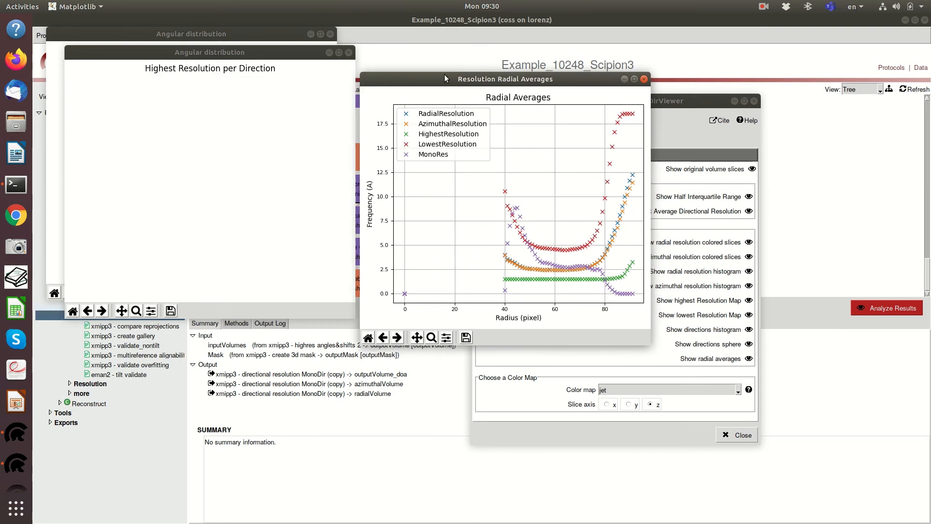
drag(211, 53, 236, 96)
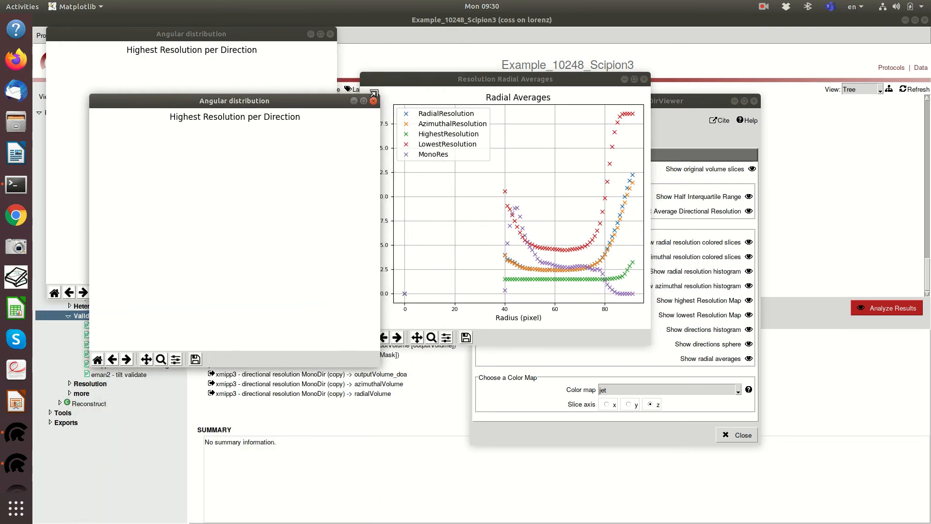
click(374, 100)
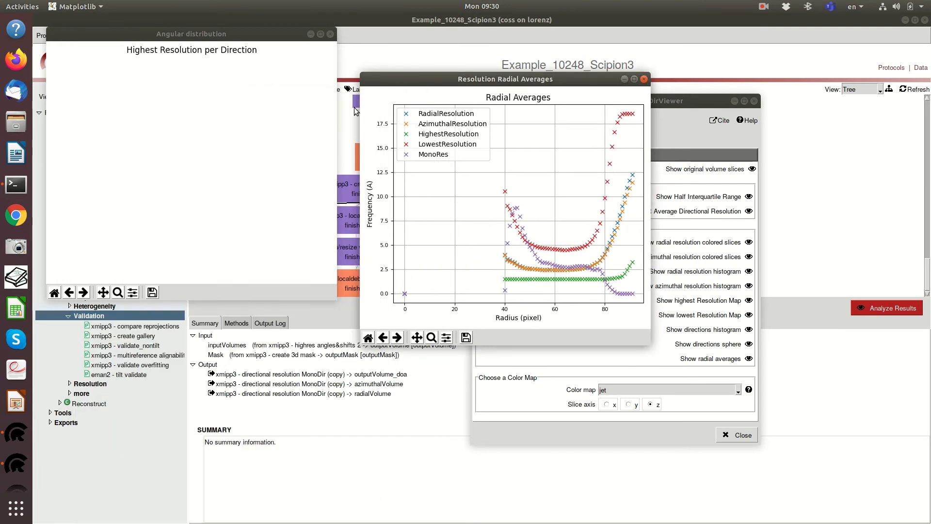
click(331, 34)
Widen the Resolution Radial Averages plot and examine its radial, azimuthal, highest, lowest and MonoRes curves across the radius.
drag(505, 83, 252, 89)
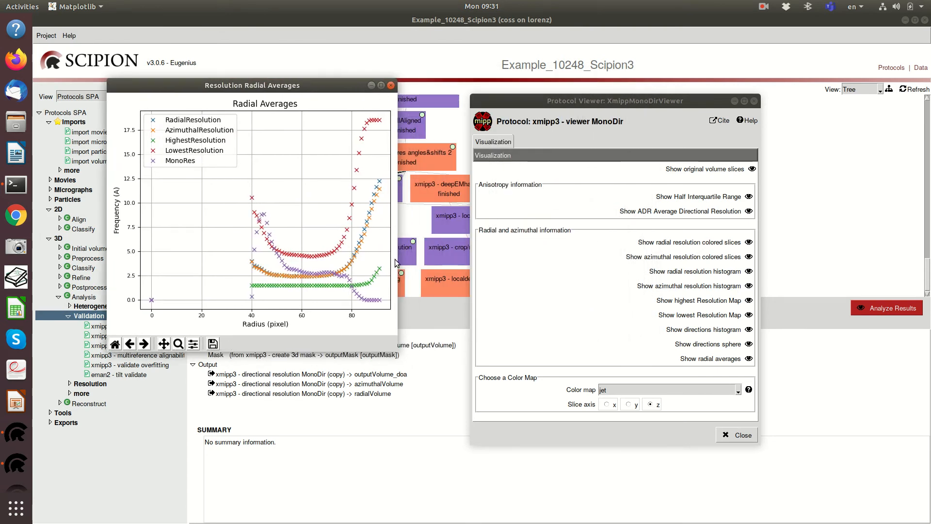
drag(398, 262, 641, 275)
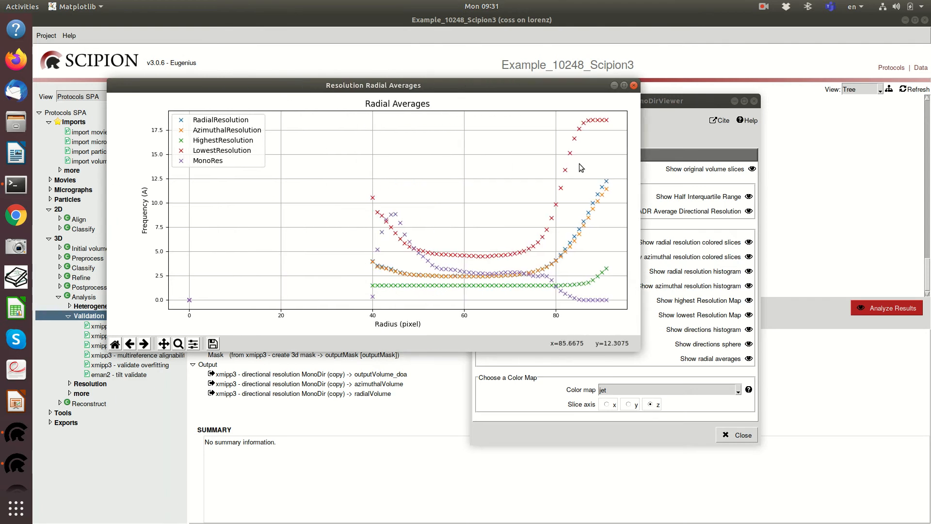
drag(491, 85, 362, 120)
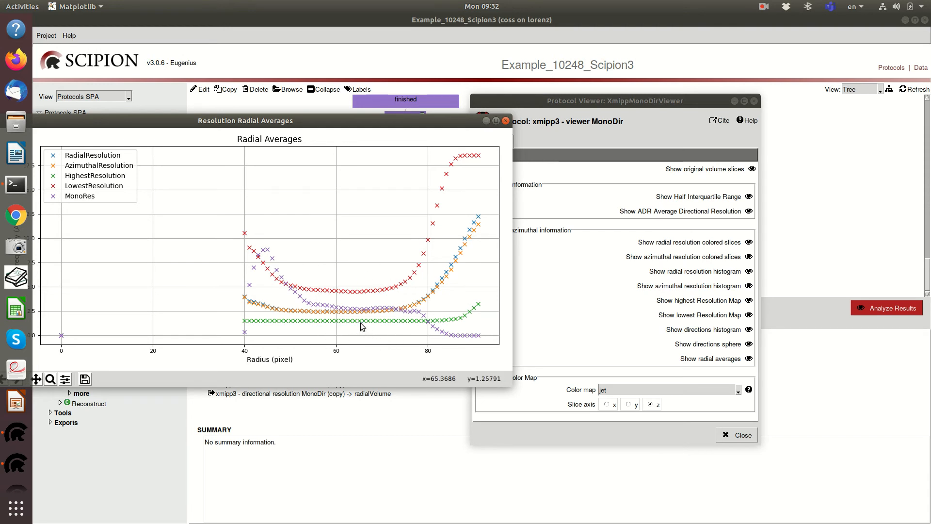
drag(338, 123, 418, 118)
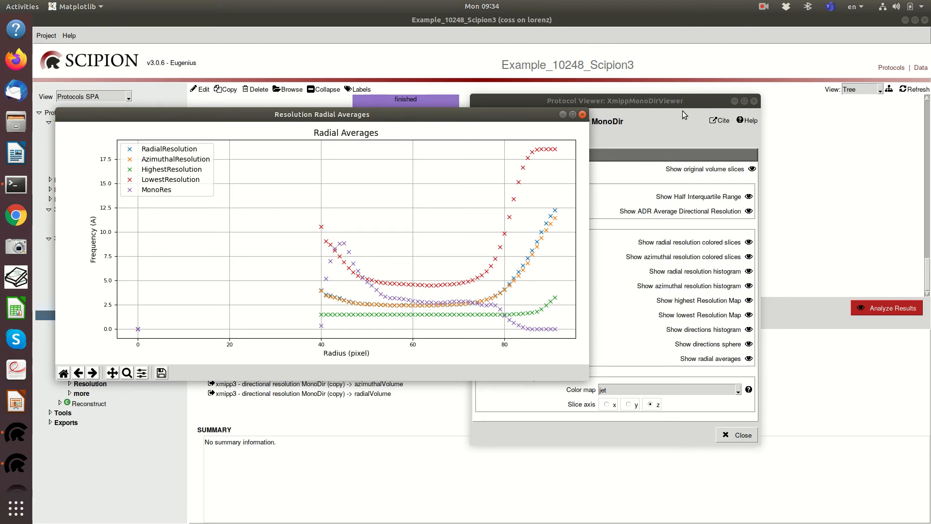
Display the FSC resolution plot of the highres angles&shifts 2 run, examine where it crosses the threshold, and close it.
click(788, 324)
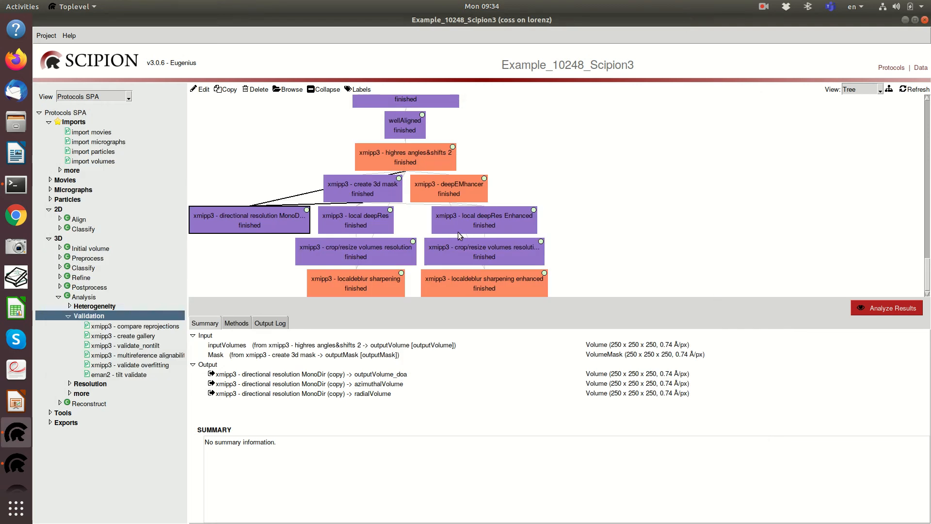
click(413, 157)
click(887, 308)
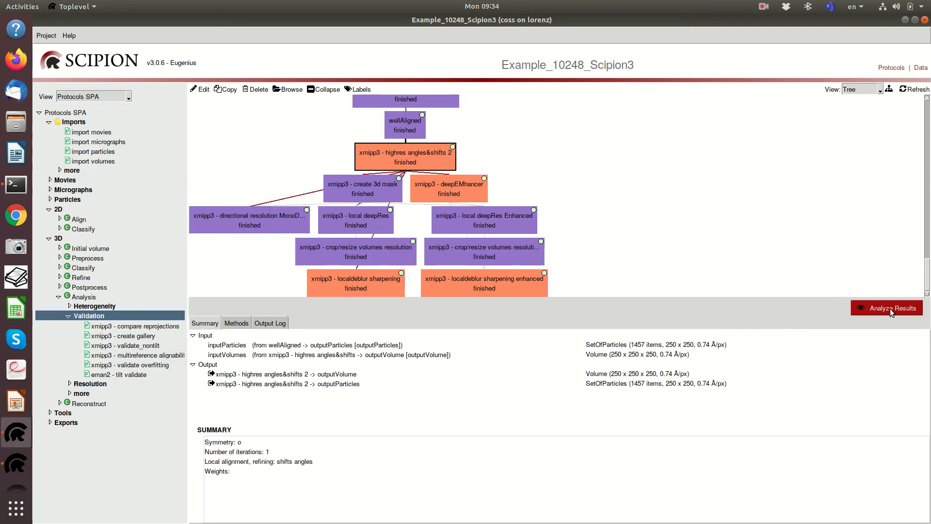
click(618, 347)
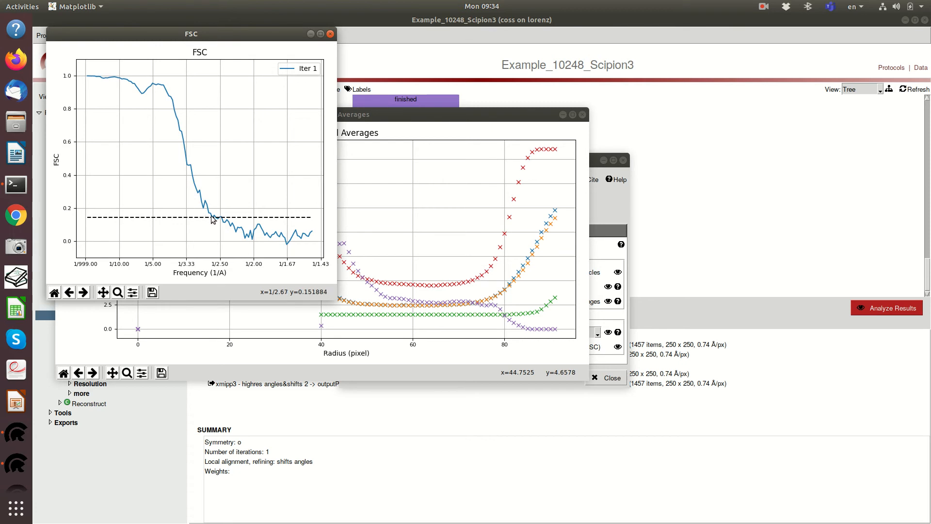
click(331, 33)
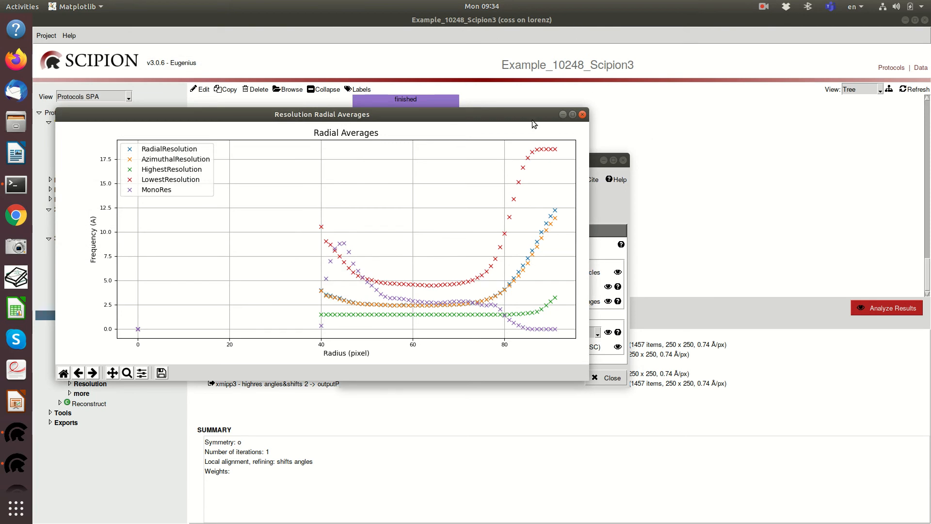
Compare the radial averages beside the highres viewer, and close both the viewer and the Resolution Radial Averages plot.
drag(497, 112, 780, 161)
click(606, 201)
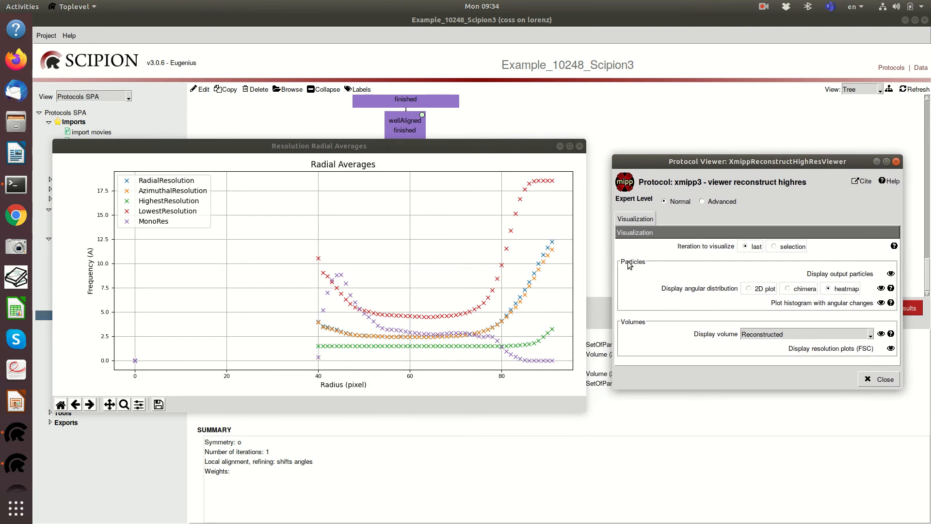
click(897, 161)
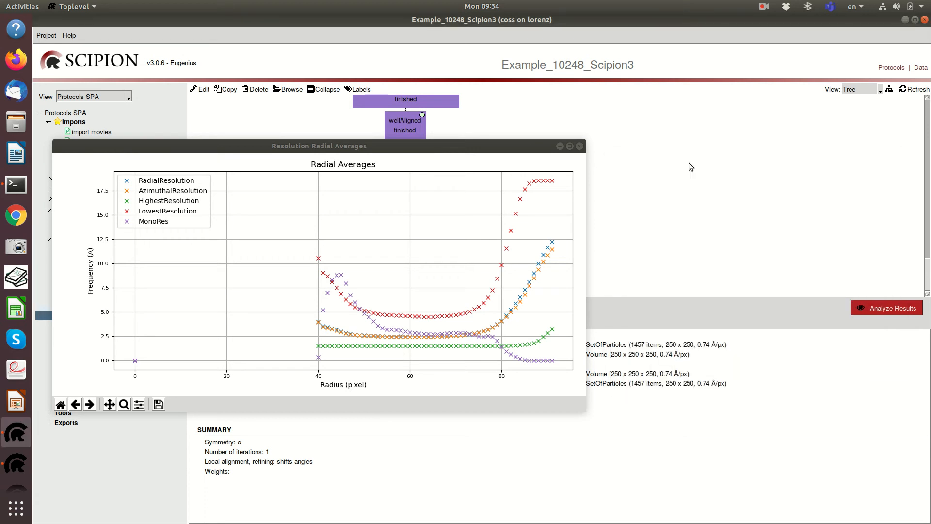
click(579, 146)
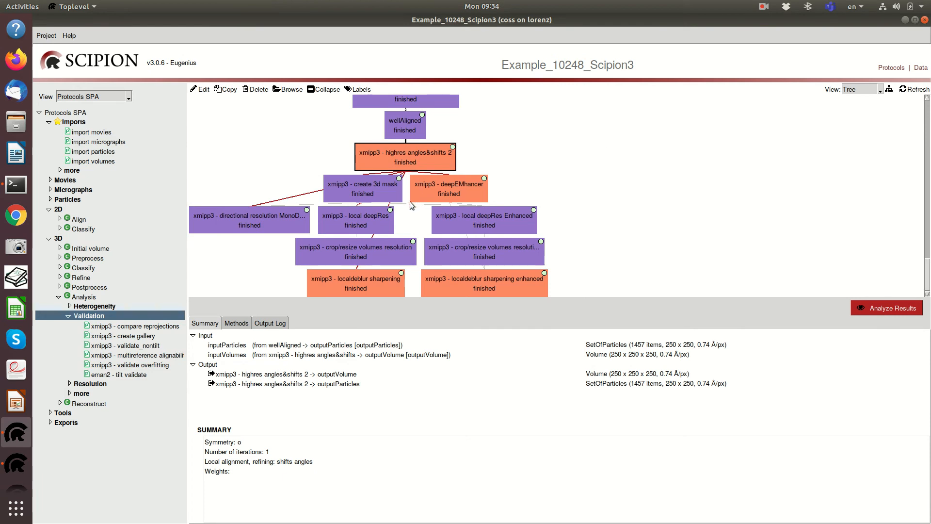
Analyze the results of the localdeblur sharpening run in ChimeraX and close the ChimeraX window.
click(369, 284)
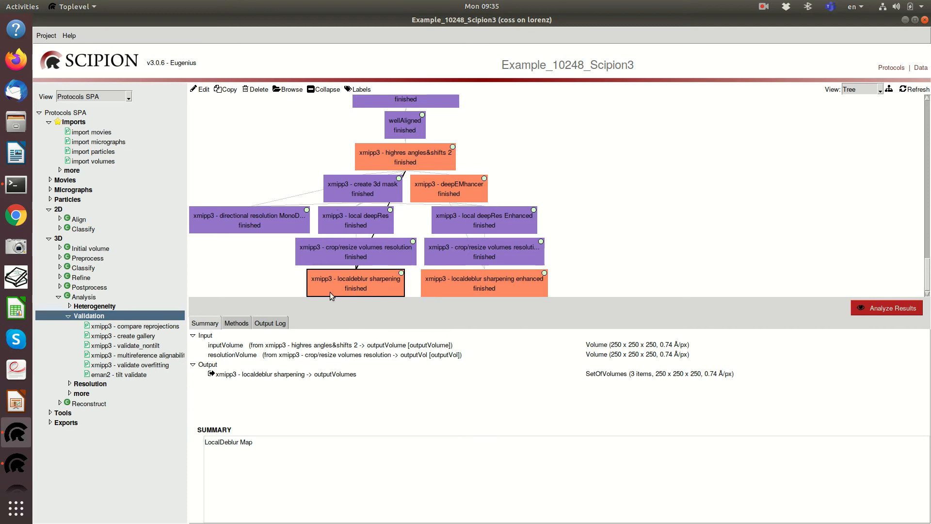
click(880, 311)
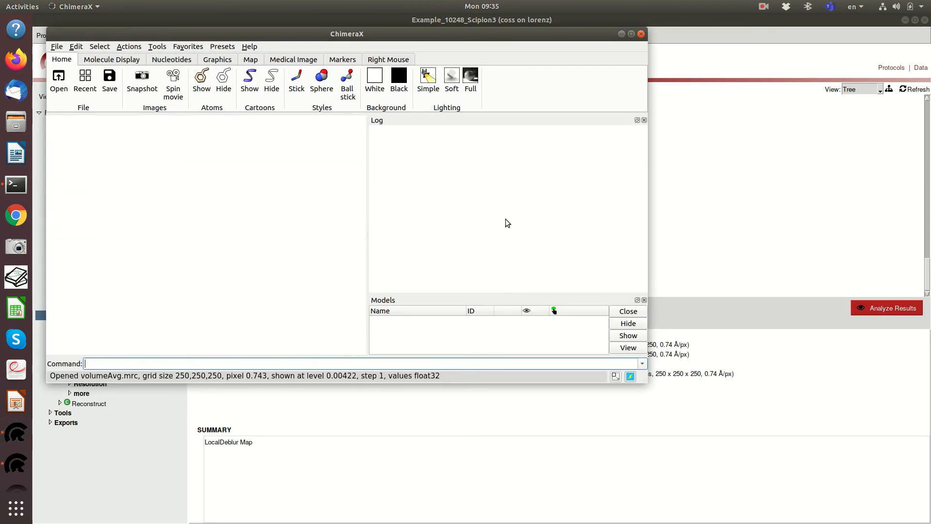
click(641, 34)
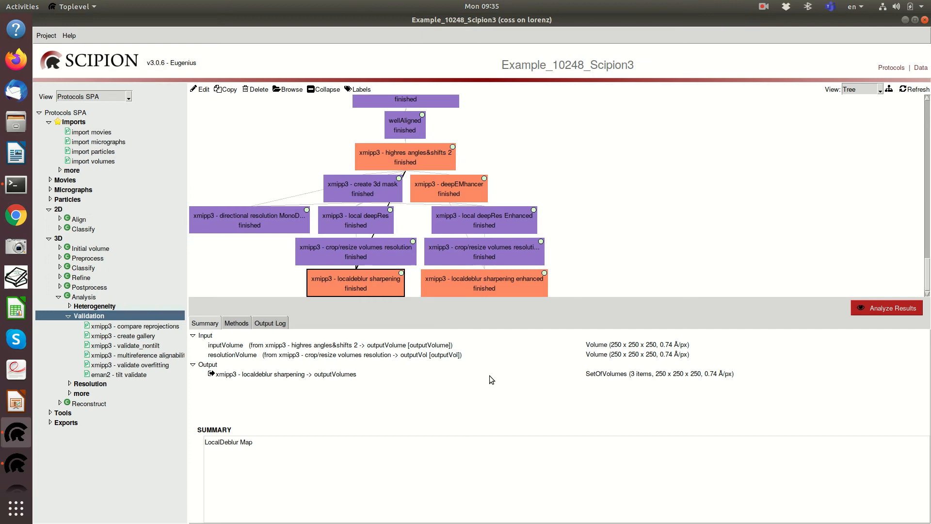
Open the outputVolumes of localdeblur sharpening and enlarge the list to examine the sharpened maps of Epochs 1 to 3.
double_click(304, 375)
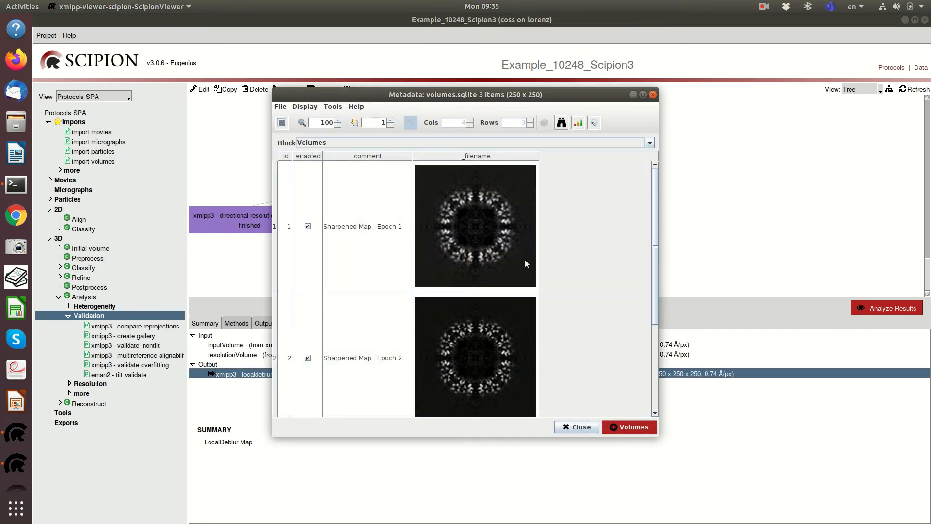
scroll(528, 259, down, 3)
drag(568, 92, 754, 83)
drag(691, 424, 682, 518)
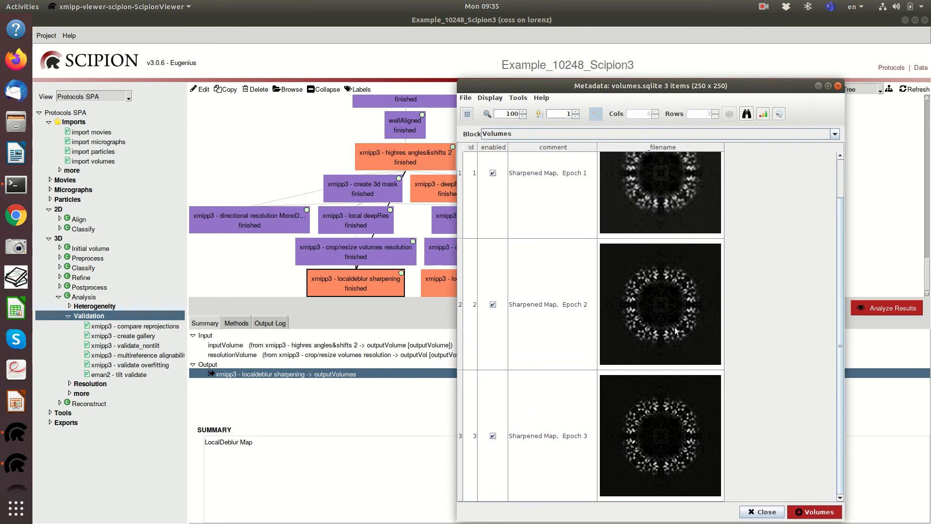
scroll(656, 316, up, 1)
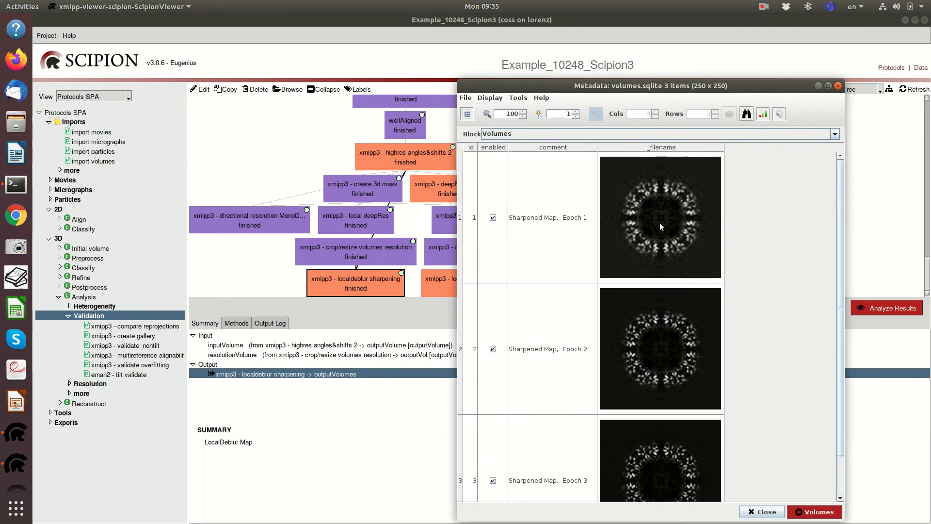
Select the Epoch 1 sharpened map in the localdeblur output volumes and open it in ChimeraX.
click(671, 218)
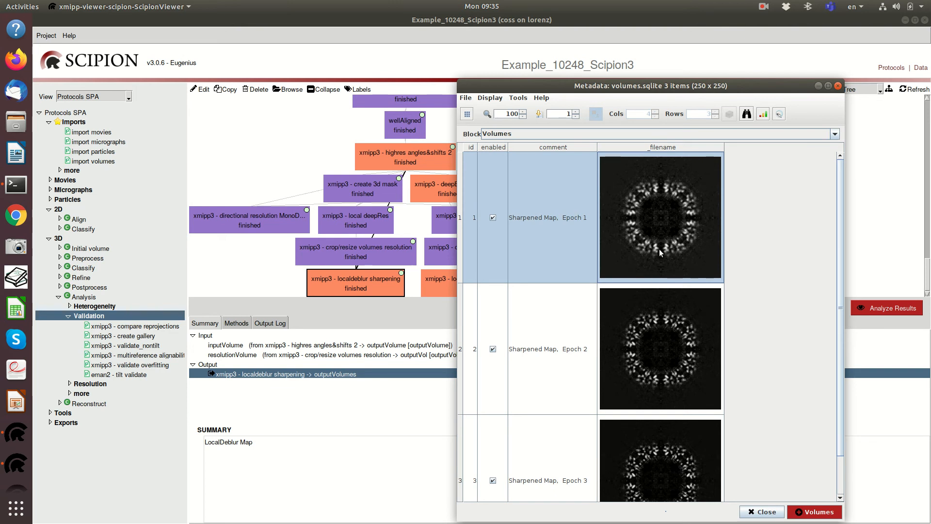
drag(679, 87, 652, 54)
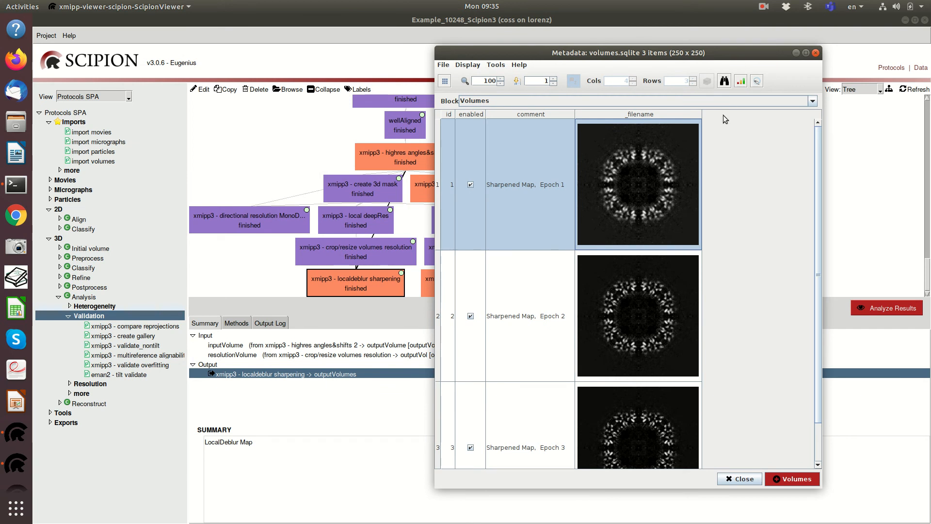
drag(771, 56, 413, 63)
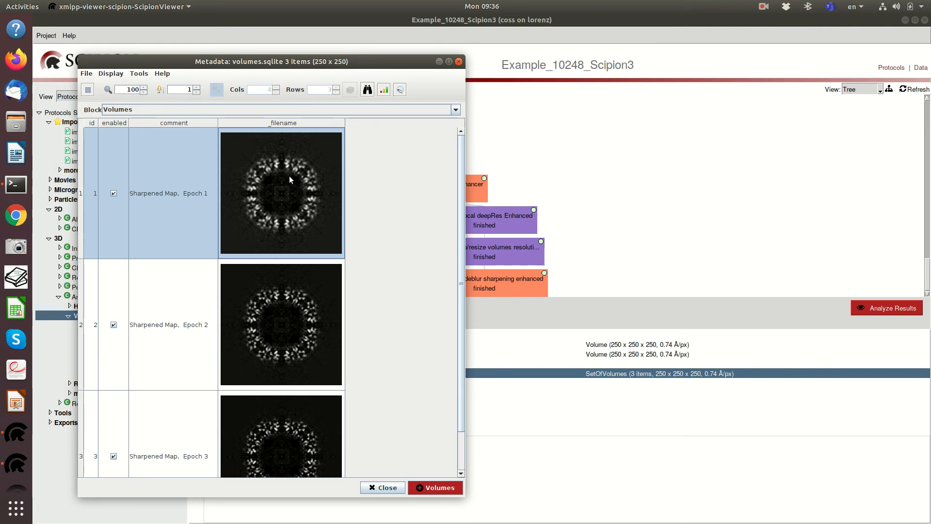
click(400, 90)
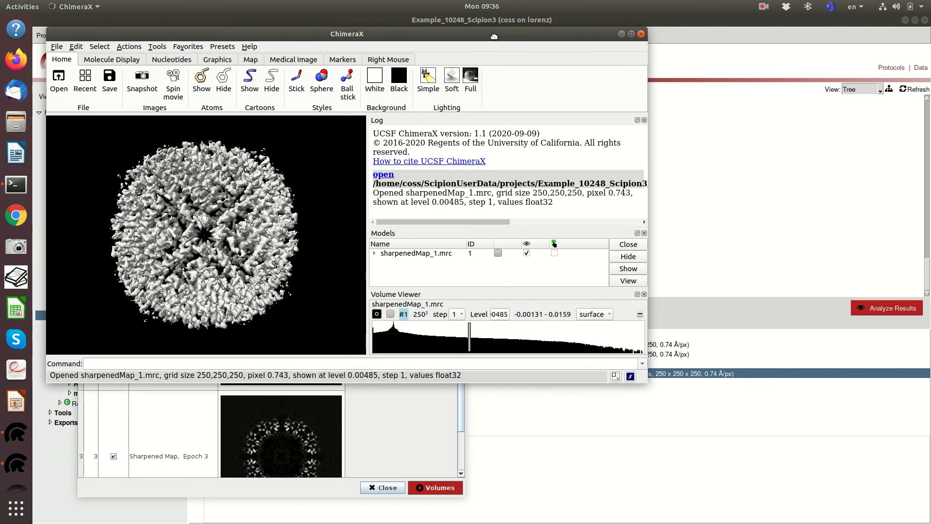
Move the ChimeraX window beside the volume list and lower the surface level of sharpenedMap_1.mrc to about 0.0031.
drag(494, 39, 675, 54)
drag(650, 357, 623, 359)
scroll(406, 245, down, 2)
scroll(407, 245, up, 6)
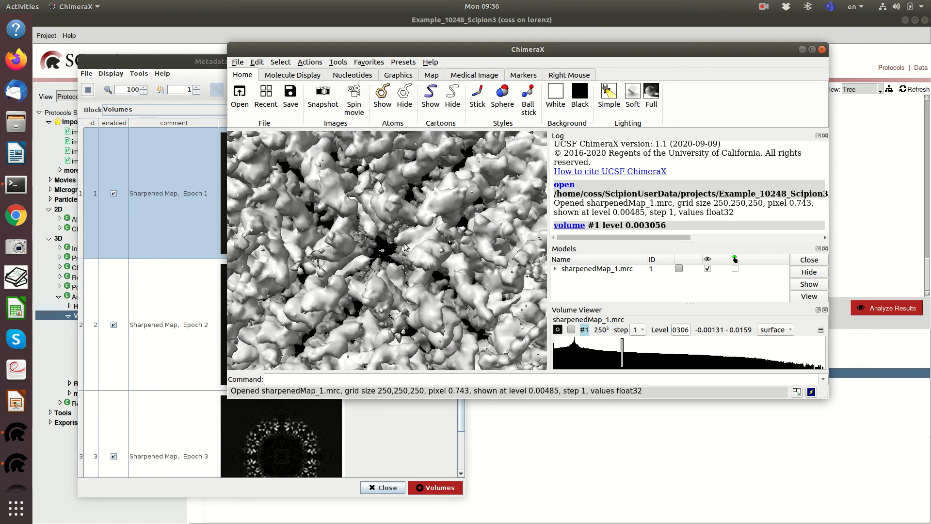
Inspect the Epoch 1 sharpened map's surface detail from several angles, and close ChimeraX and the output volume list.
scroll(384, 257, down, 5)
scroll(367, 268, down, 4)
scroll(369, 265, up, 5)
drag(393, 264, 373, 208)
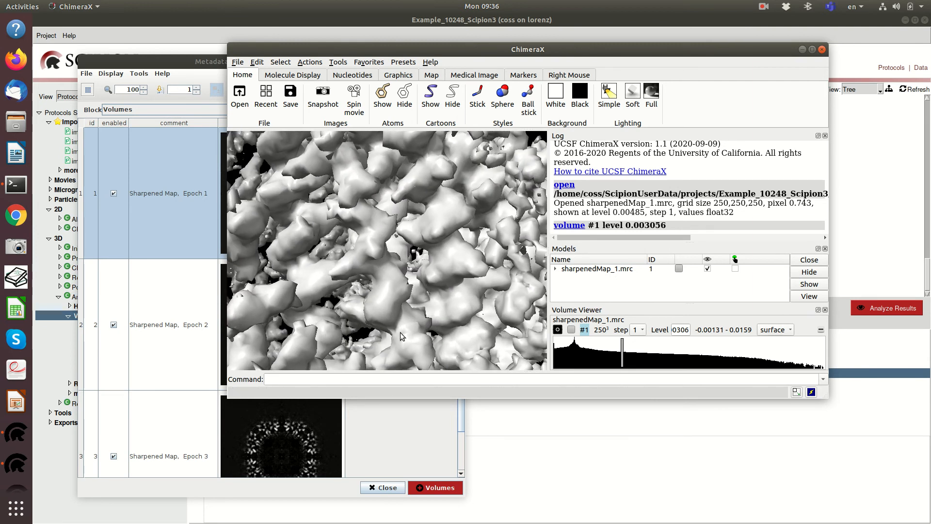
drag(402, 306, 453, 257)
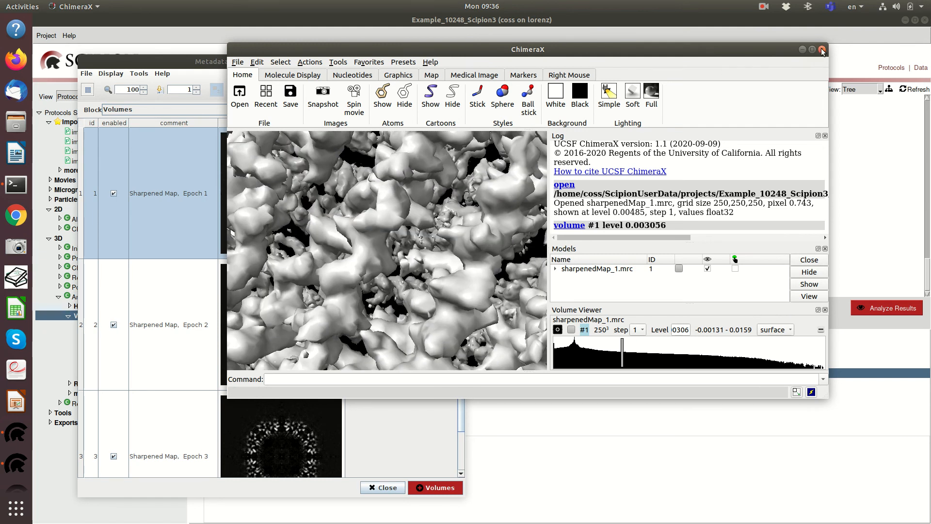
click(822, 49)
click(457, 62)
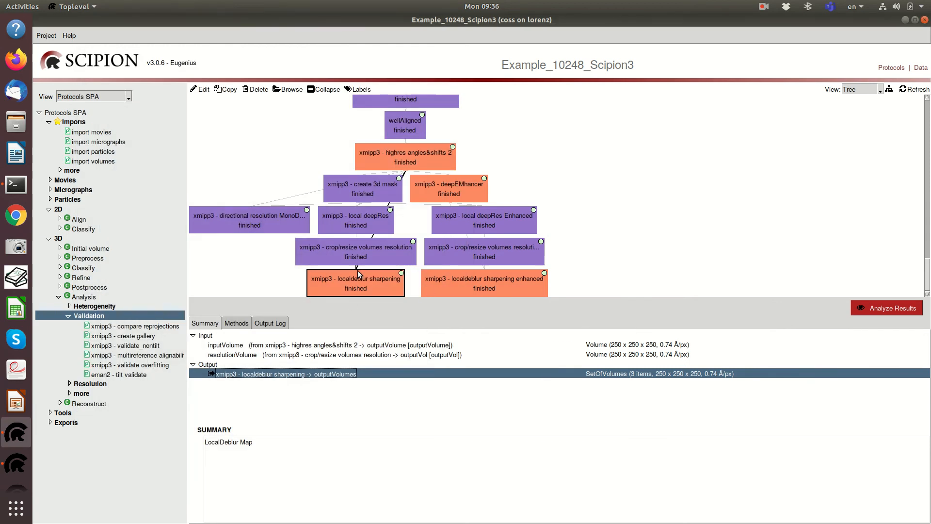
Analyze the deepEMhancer results in ChimeraX, then open its output Volume in Scipion, browse the slices and close the slice viewer.
click(459, 186)
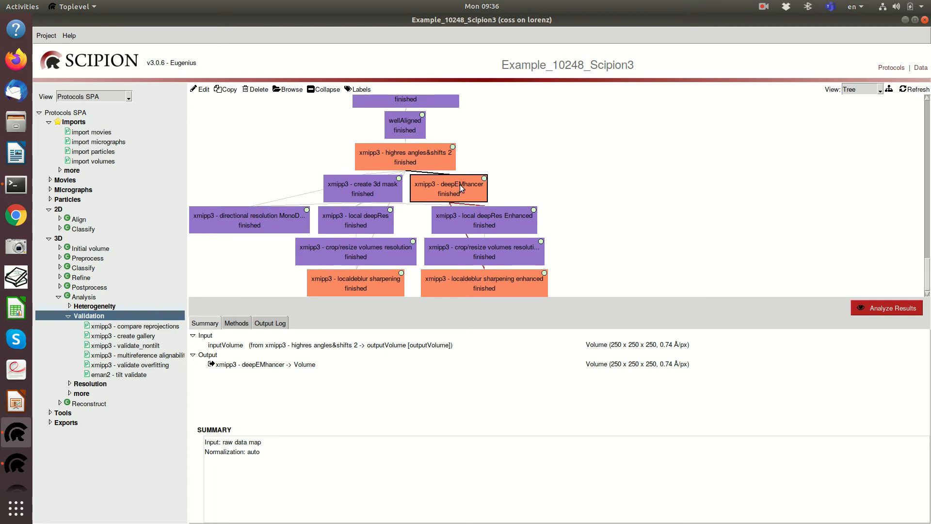
mouse_move(462, 186)
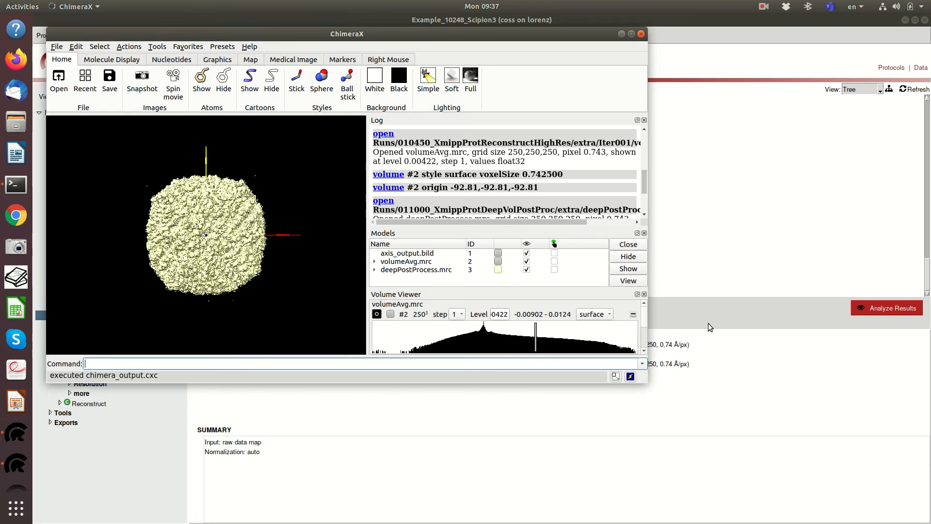
click(691, 318)
double_click(623, 366)
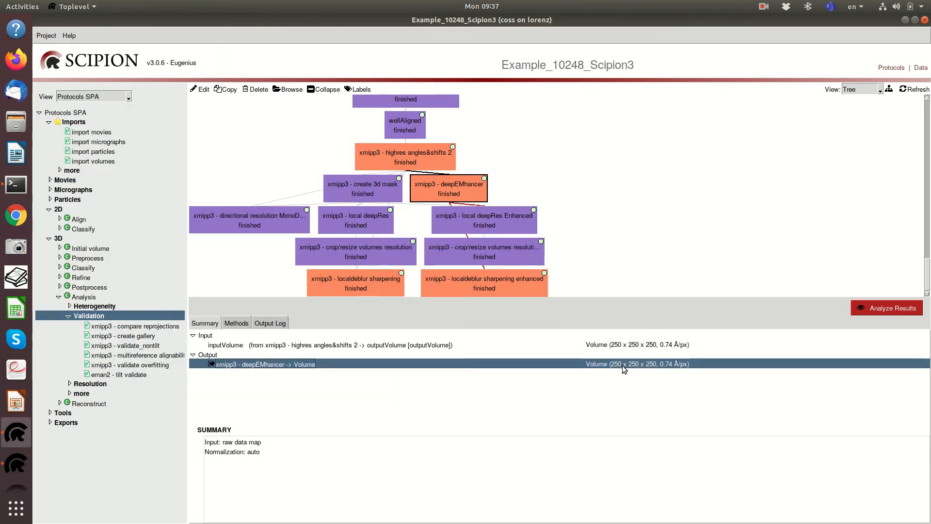
scroll(593, 269, down, 10)
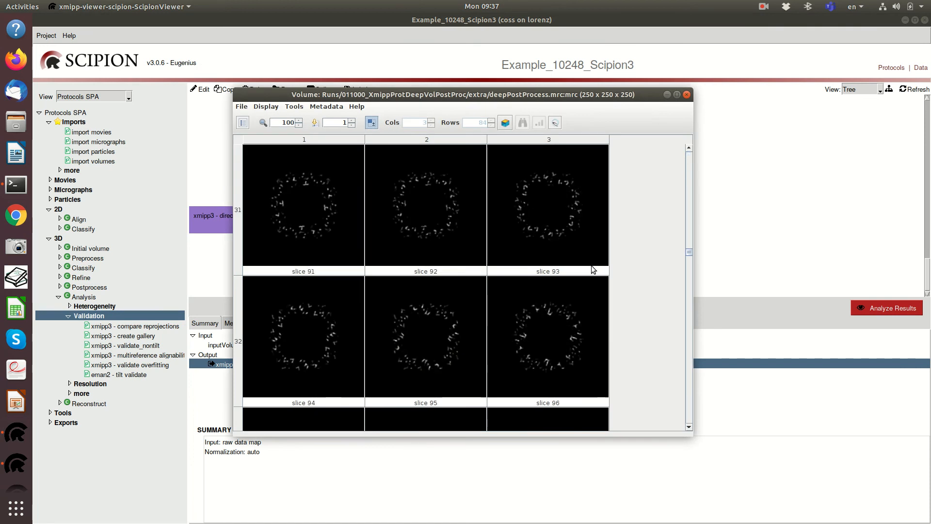
scroll(591, 266, down, 2)
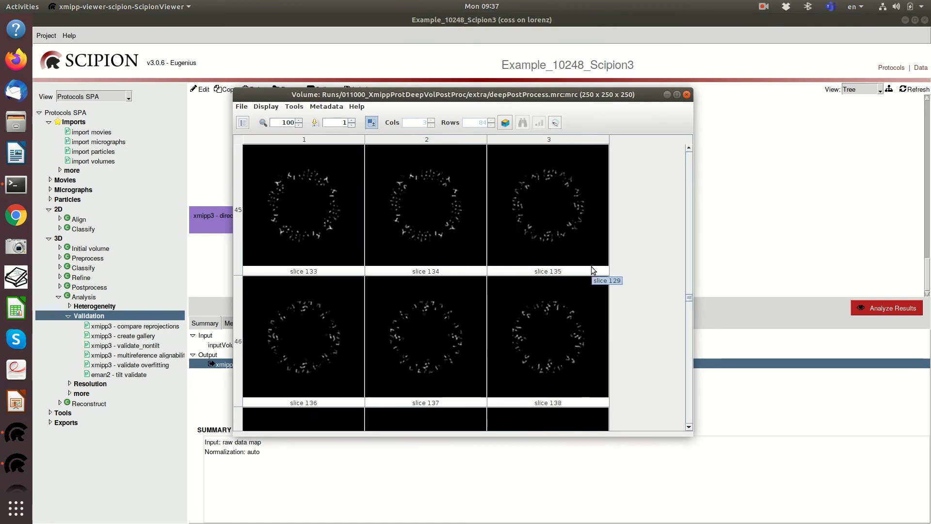
click(687, 95)
Return to ChimeraX, set the volumeAvg.mrc level to about 0.0046, examine the overlaid maps and close the window.
click(21, 485)
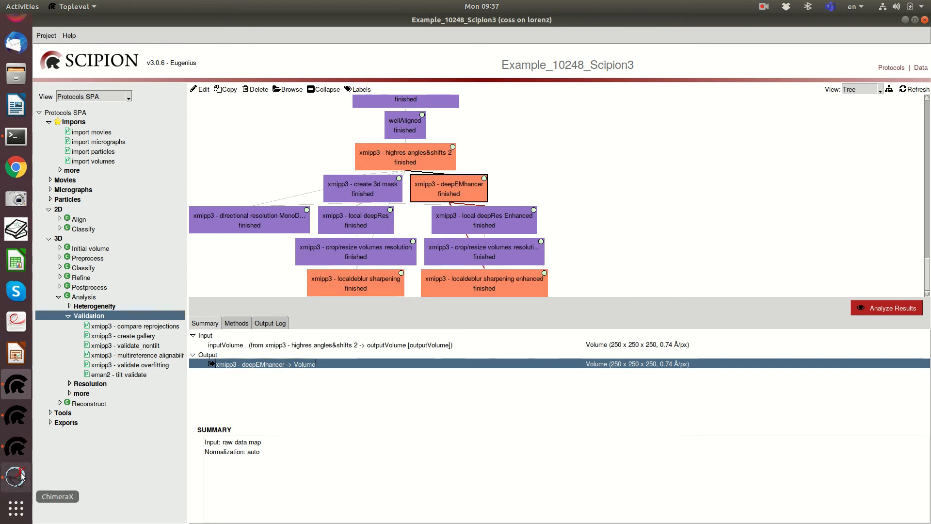
drag(536, 341, 540, 339)
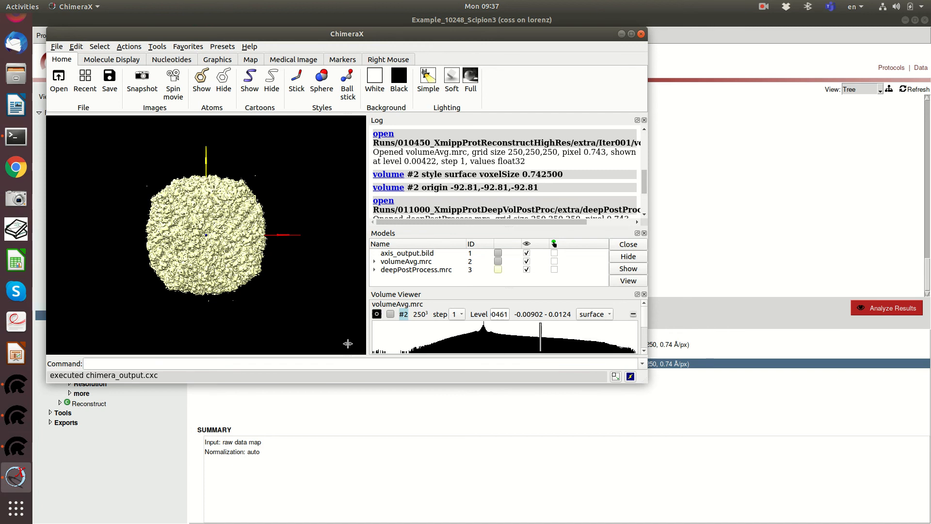
scroll(209, 248, down, 5)
scroll(209, 248, up, 10)
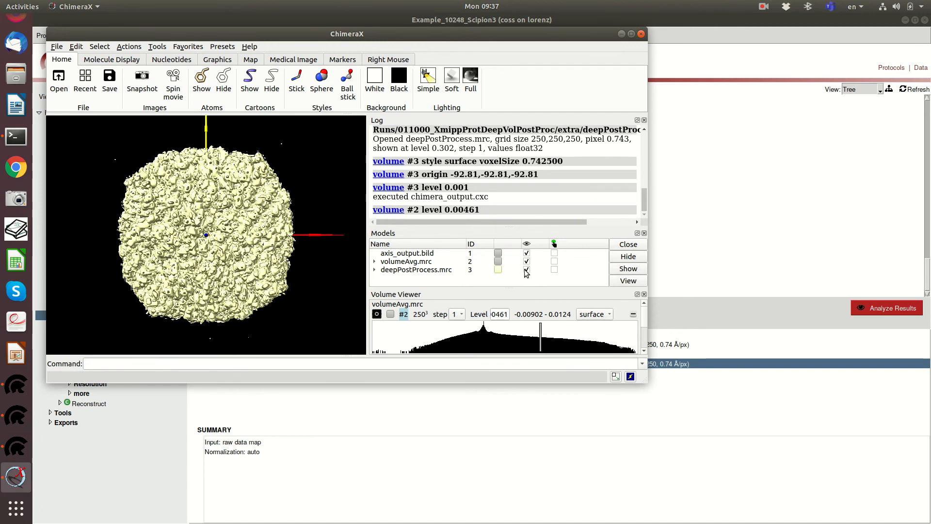
drag(184, 237, 240, 235)
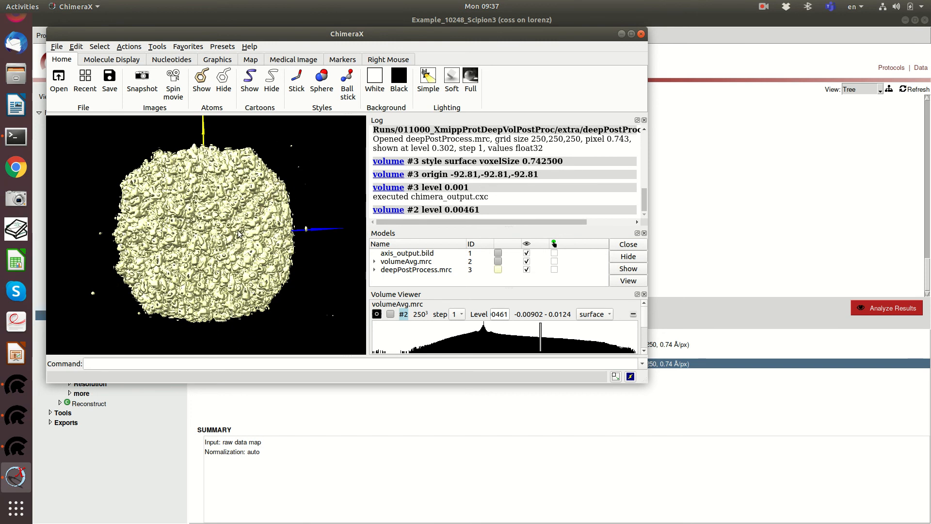
click(641, 33)
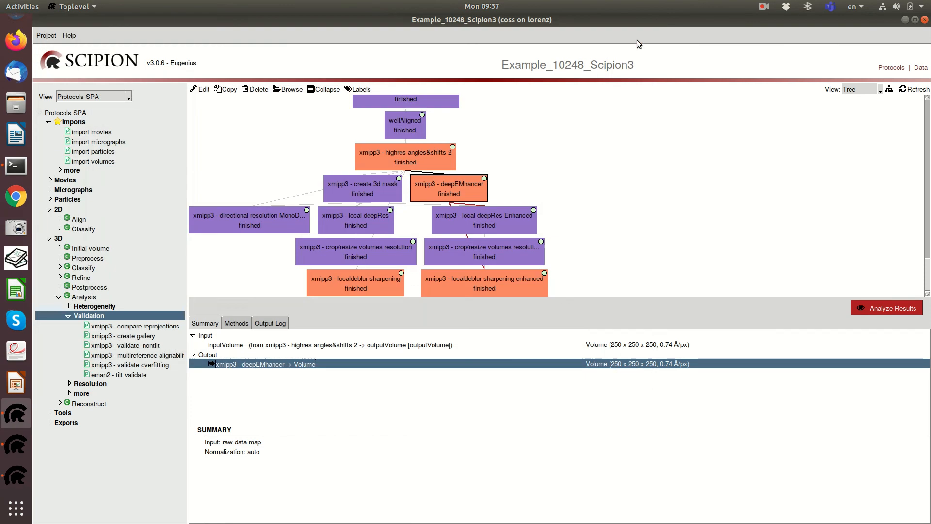
Reopen the deepEMhancer output Volume, display deepPostProcess.mrc in ChimeraX and set its surface level to about 0.2065.
double_click(264, 364)
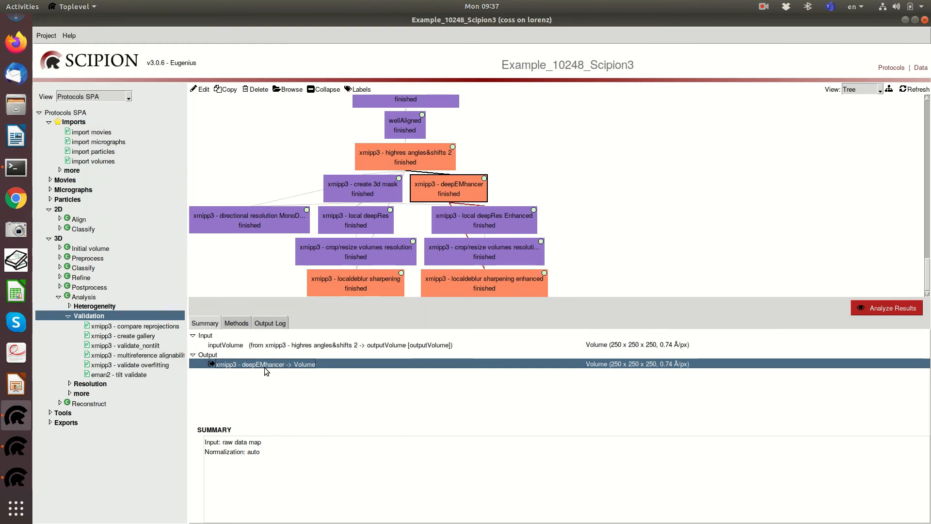
scroll(551, 191, down, 8)
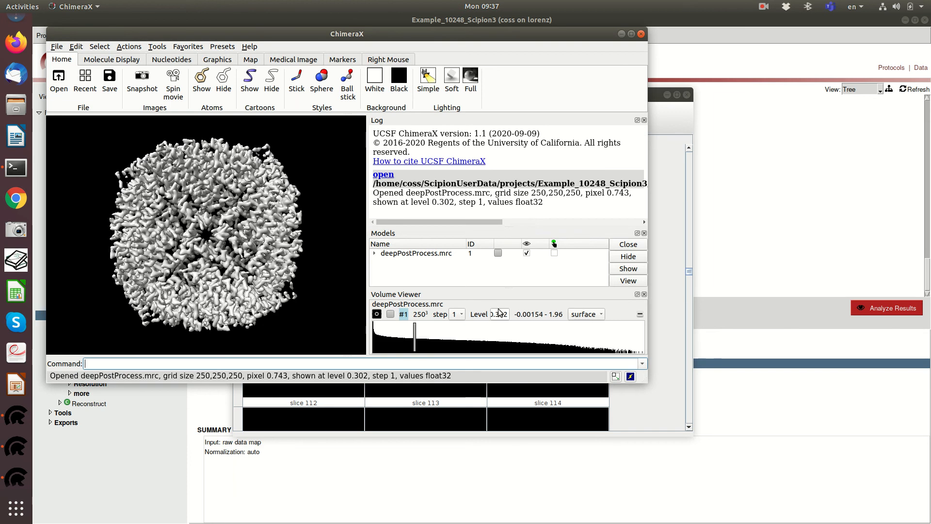
drag(415, 339, 402, 345)
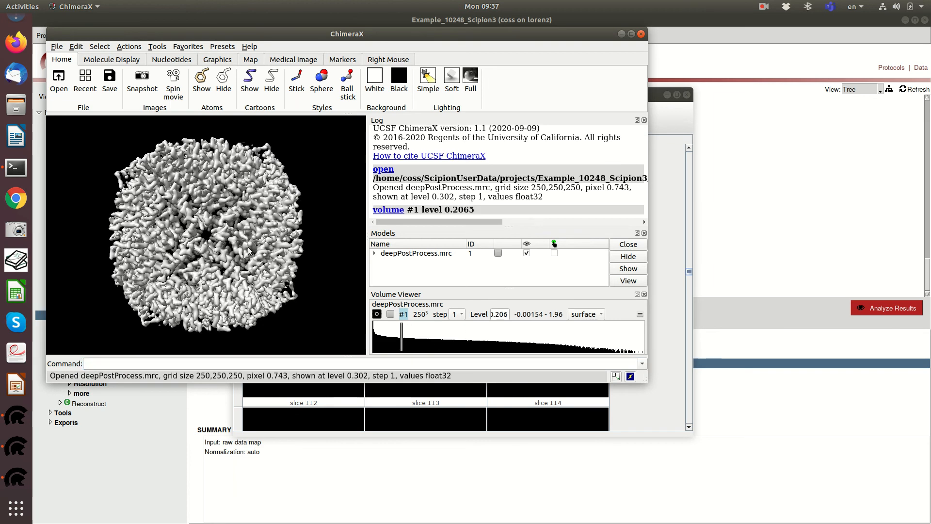
Inspect the deepPostProcess.mrc surface detail up close and from different angles, and close ChimeraX and the slice viewer.
scroll(244, 280, up, 5)
drag(244, 281, 238, 254)
scroll(238, 253, up, 2)
scroll(238, 252, up, 5)
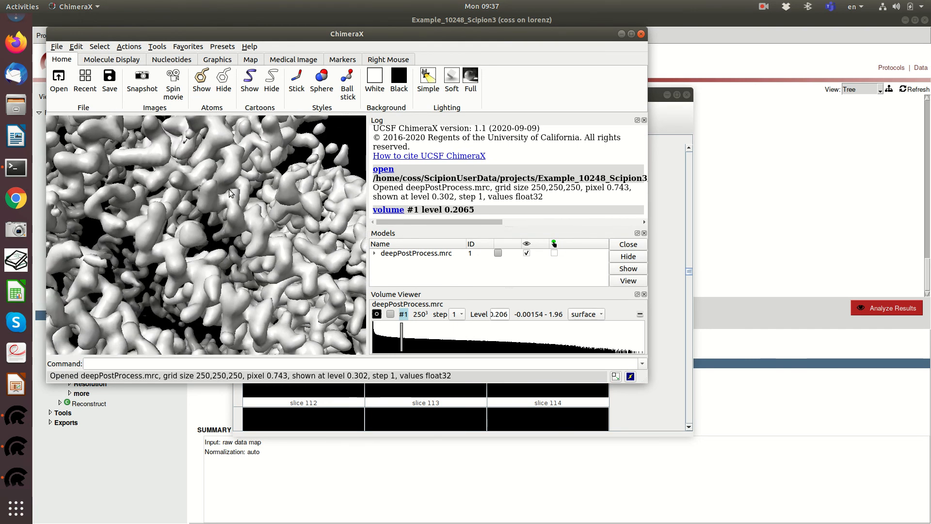
mouse_move(198, 270)
mouse_down()
mouse_move(228, 272)
mouse_move(172, 290)
mouse_move(203, 261)
mouse_up()
scroll(203, 259, up, 3)
scroll(208, 252, down, 6)
scroll(209, 251, down, 6)
drag(201, 220, 171, 223)
scroll(173, 223, up, 3)
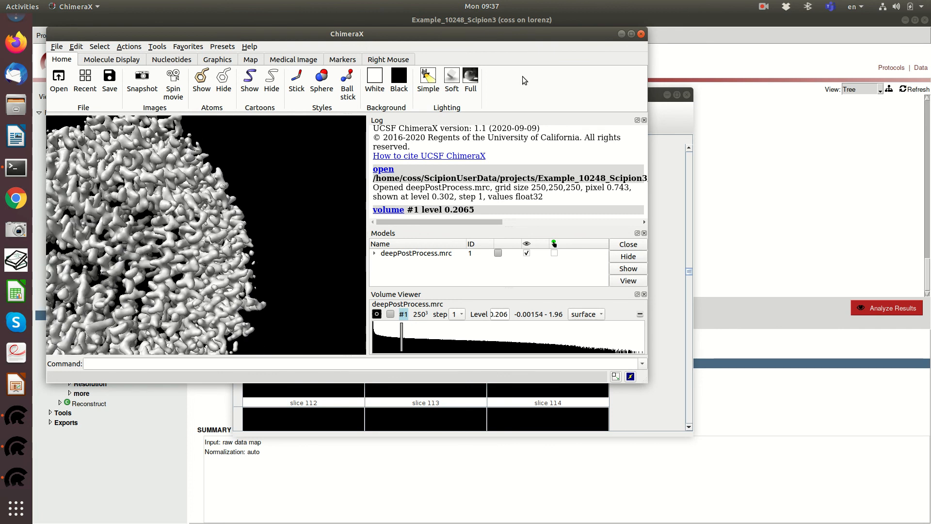
click(641, 35)
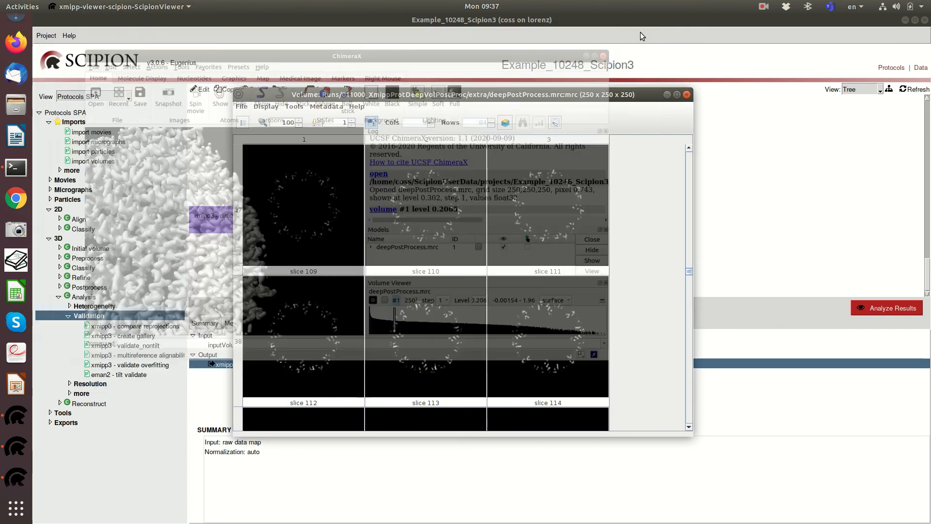
click(685, 96)
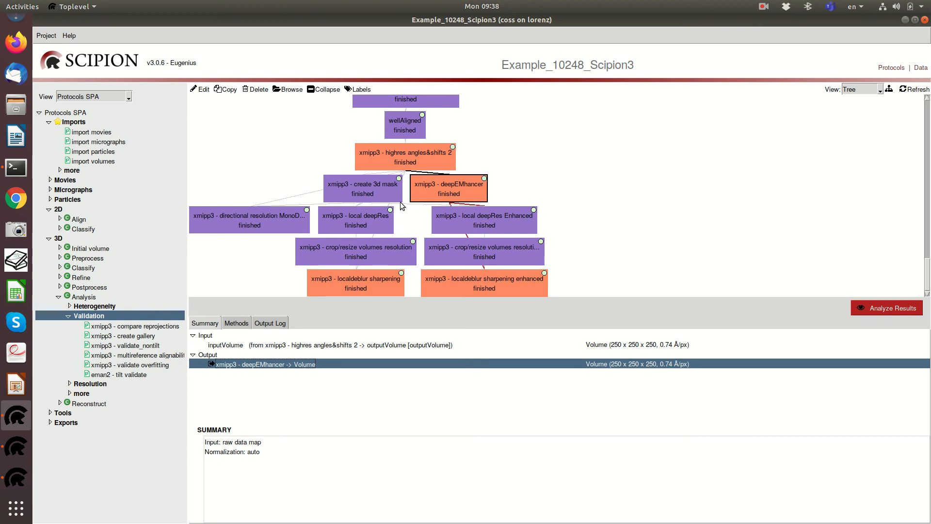
Show the resolution histogram of the local deepRes Enhanced run, and close the histogram and the DeepRes viewer.
click(469, 279)
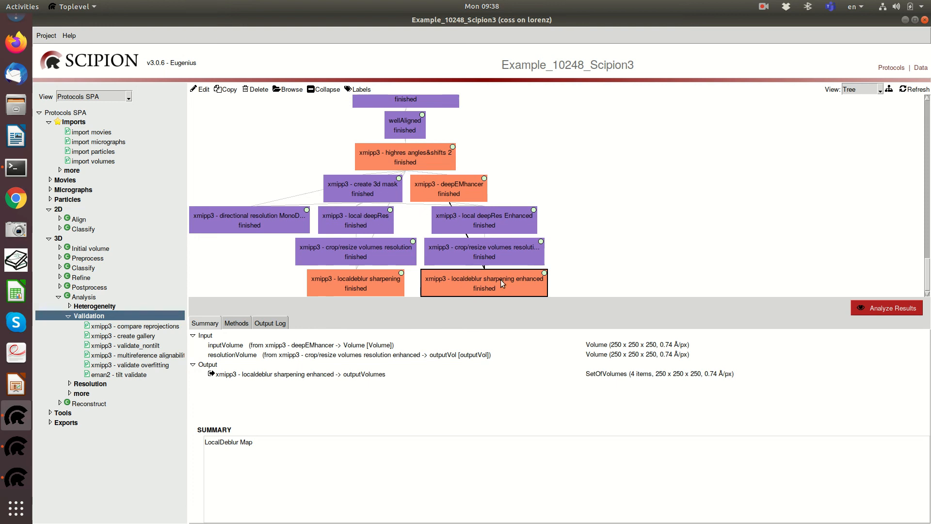
click(474, 225)
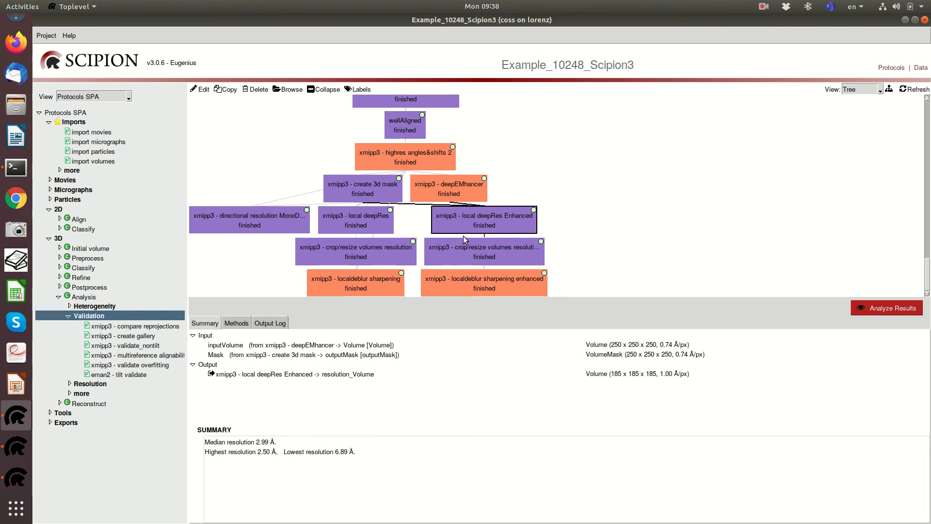
click(865, 304)
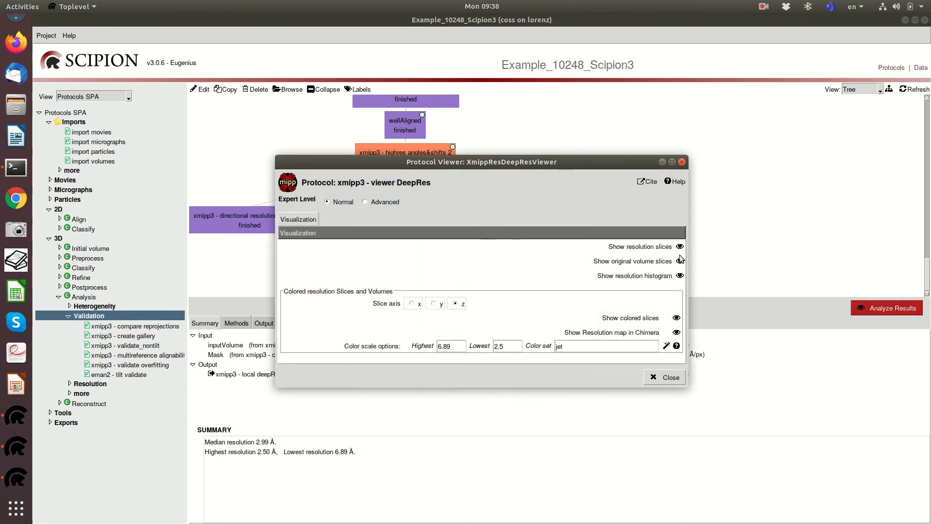
click(679, 275)
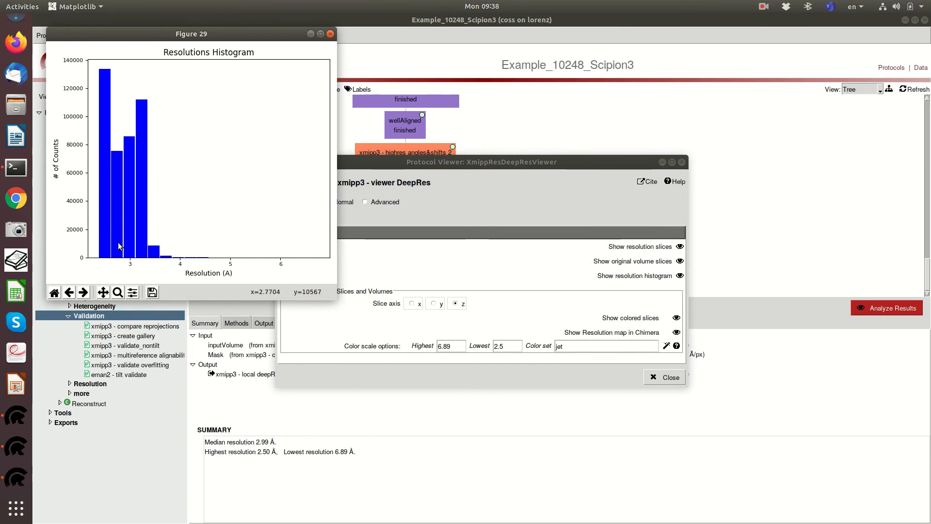
click(331, 34)
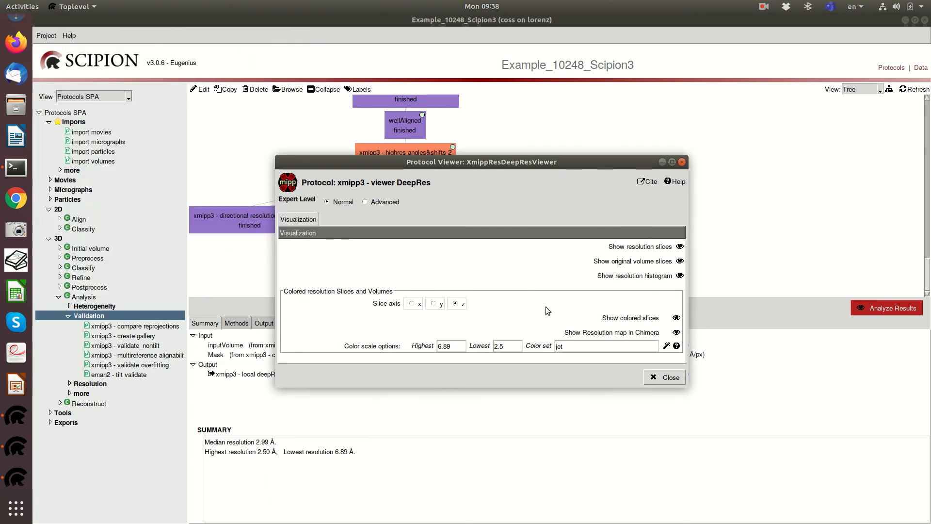
click(667, 378)
Open the Epoch 1 map from the localdeblur sharpening enhanced outputVolumes in ChimeraX and set its level to about 0.2053.
click(482, 275)
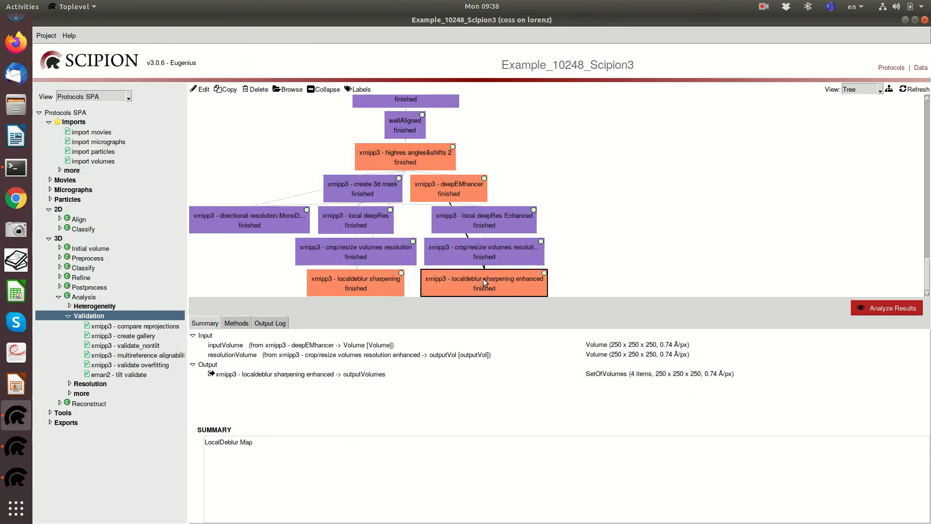
click(626, 374)
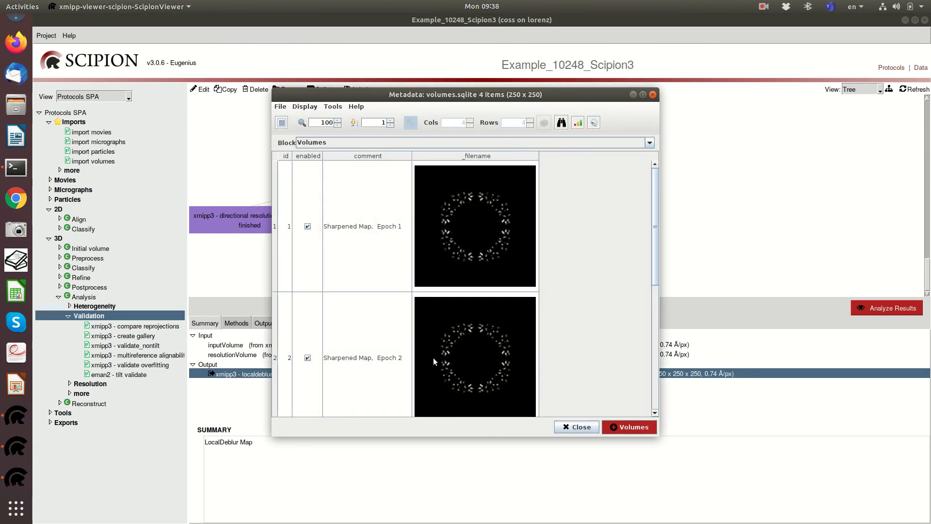
double_click(468, 234)
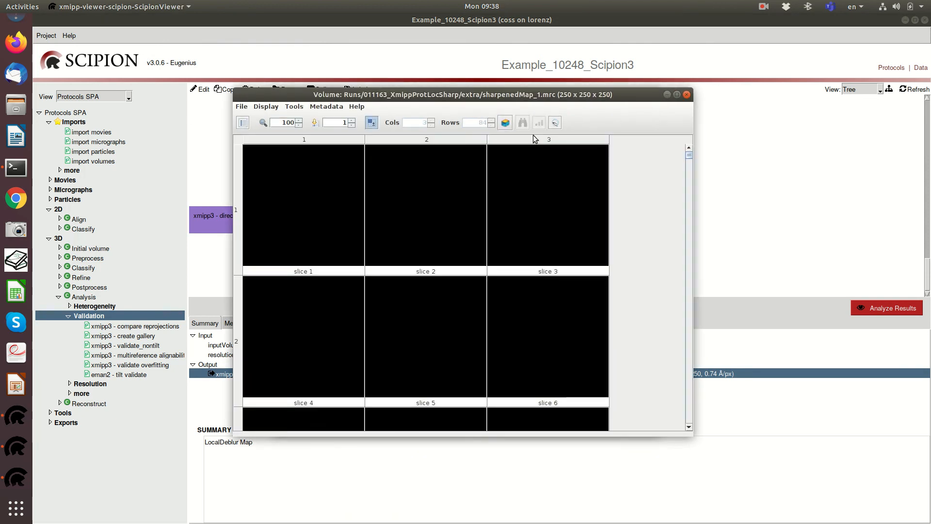
click(556, 123)
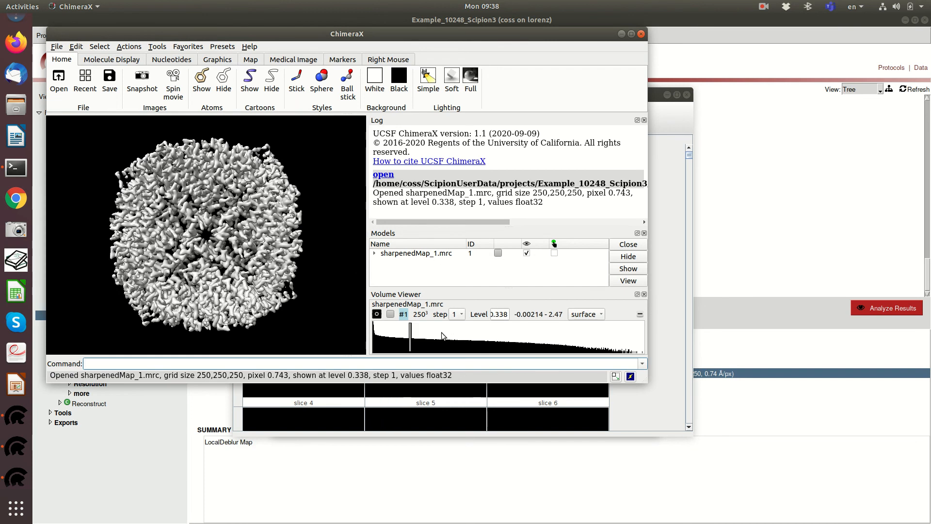
drag(410, 335, 396, 336)
Examine the enhanced Epoch 1 sharpened map's surface detail and overall shape from several angles.
scroll(215, 227, up, 8)
scroll(216, 228, up, 5)
drag(228, 245, 213, 260)
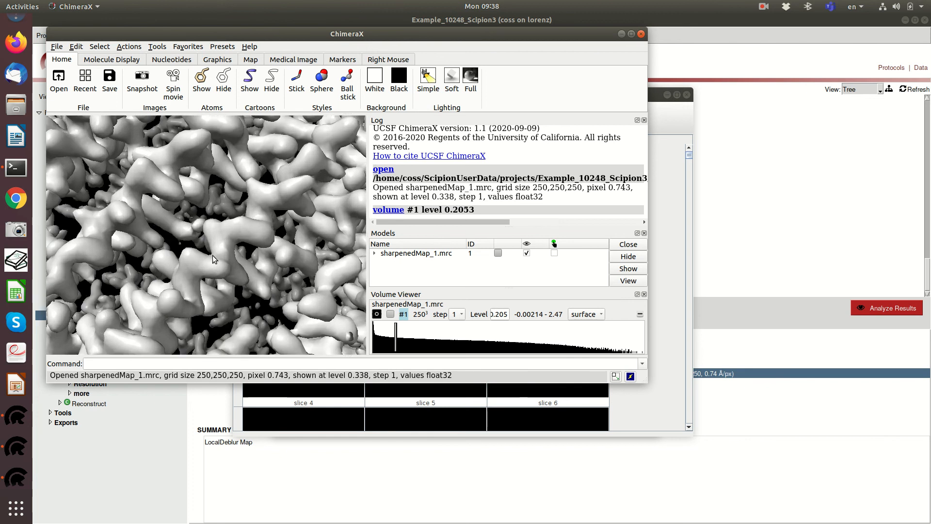
drag(155, 316, 215, 228)
scroll(215, 229, up, 10)
scroll(206, 216, down, 10)
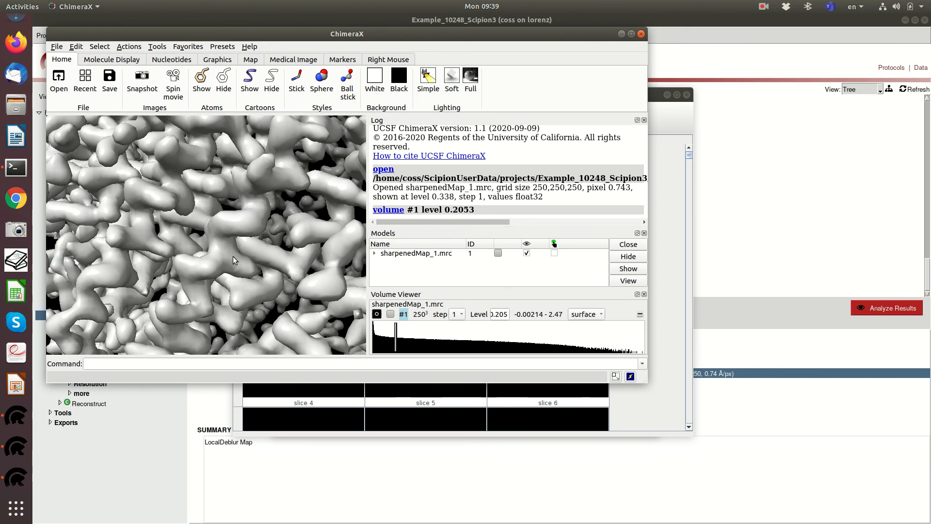
drag(156, 222, 176, 217)
scroll(180, 225, down, 10)
scroll(180, 227, down, 3)
drag(79, 251, 169, 288)
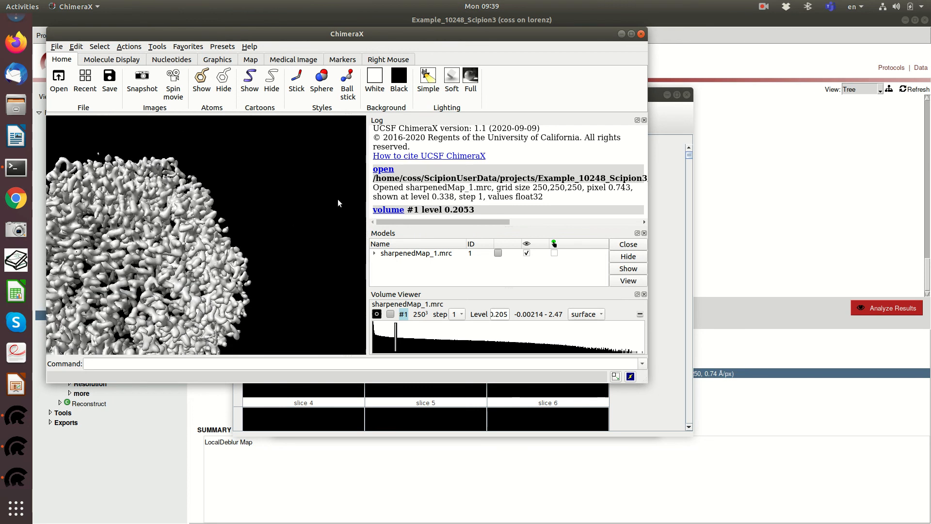
Close ChimeraX, the sharpenedMap_1.mrc slice viewer and the list of enhanced output volumes.
click(641, 34)
click(687, 94)
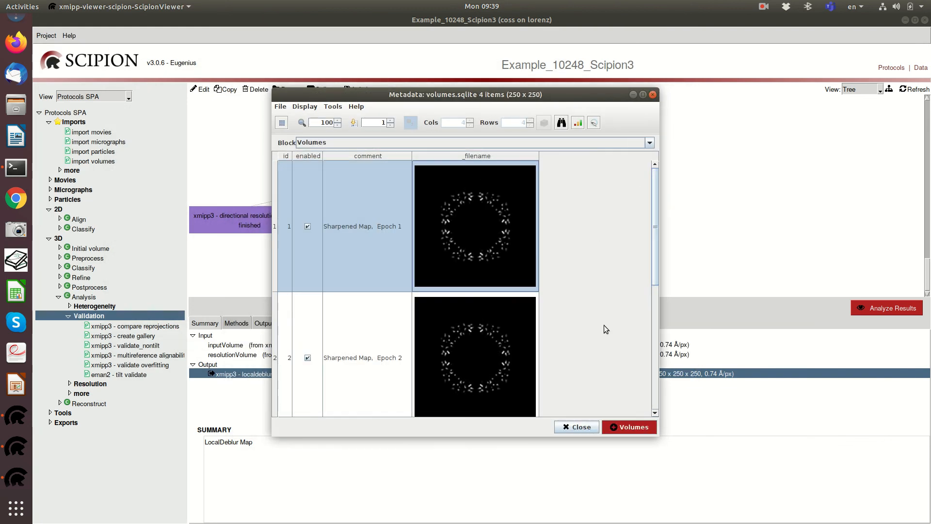
click(576, 428)
scroll(684, 188, up, 10)
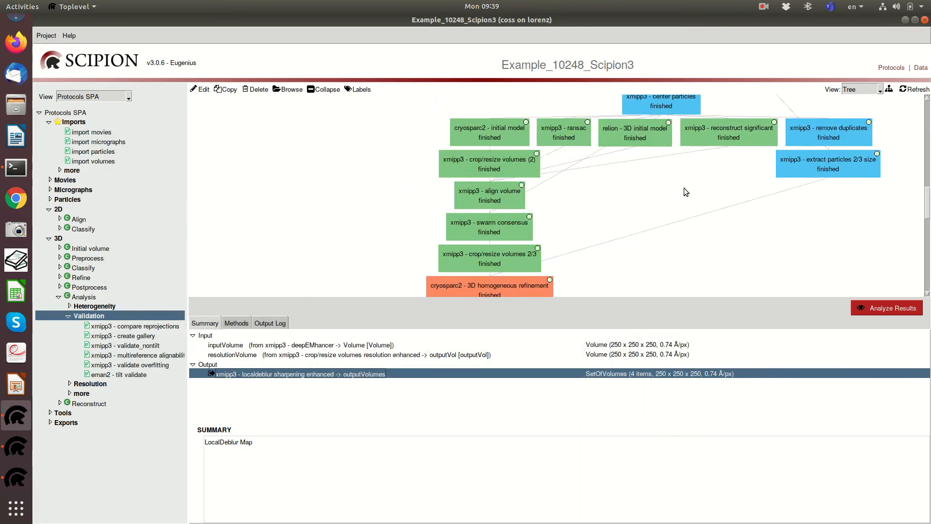
Display the output particles of the xmipp3 - extract particles 2/3 size protocol, and close the particle viewer.
scroll(684, 188, up, 10)
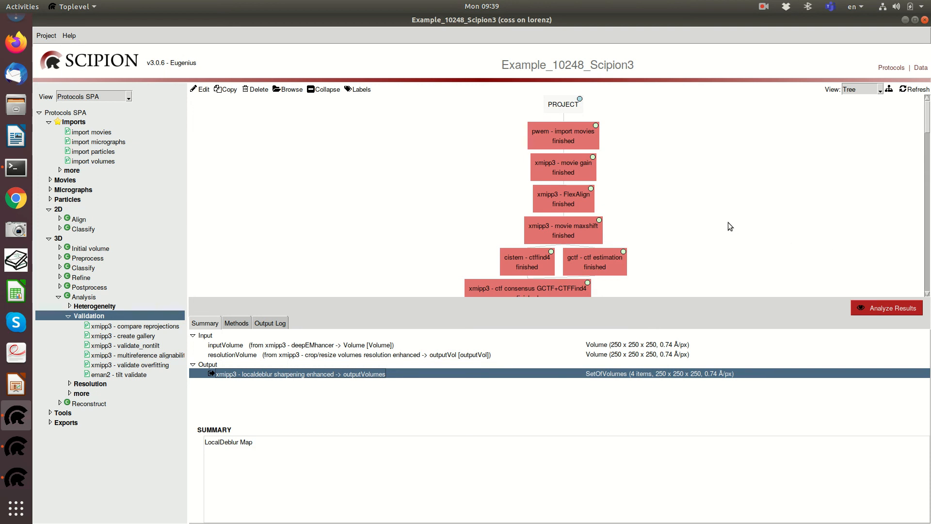
scroll(709, 227, down, 10)
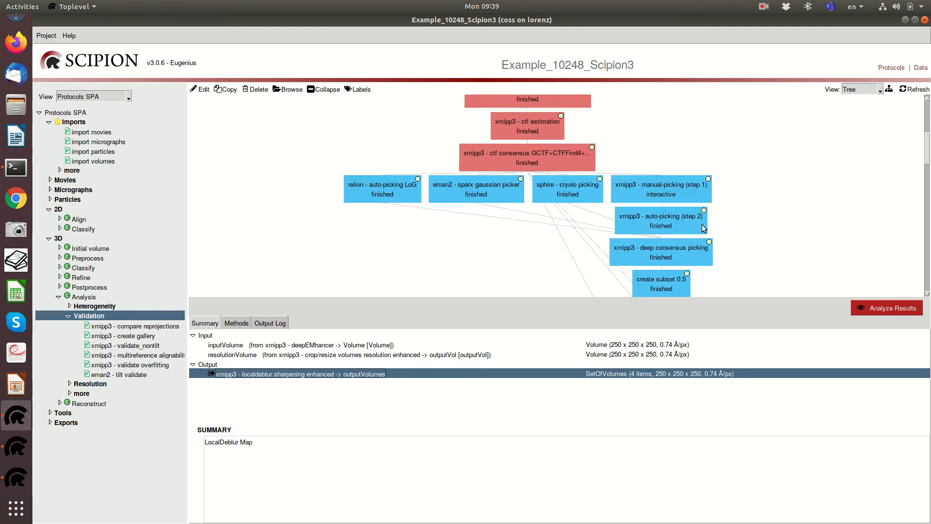
scroll(699, 225, down, 5)
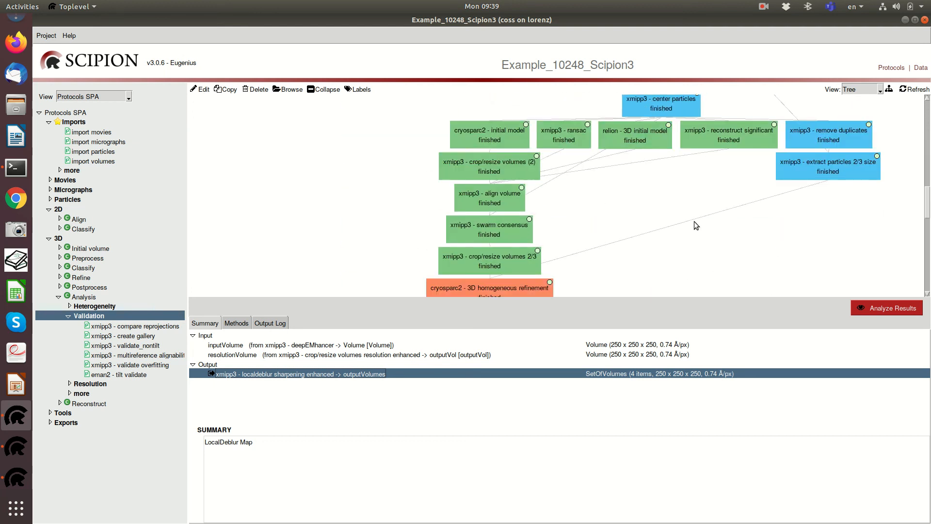
click(827, 165)
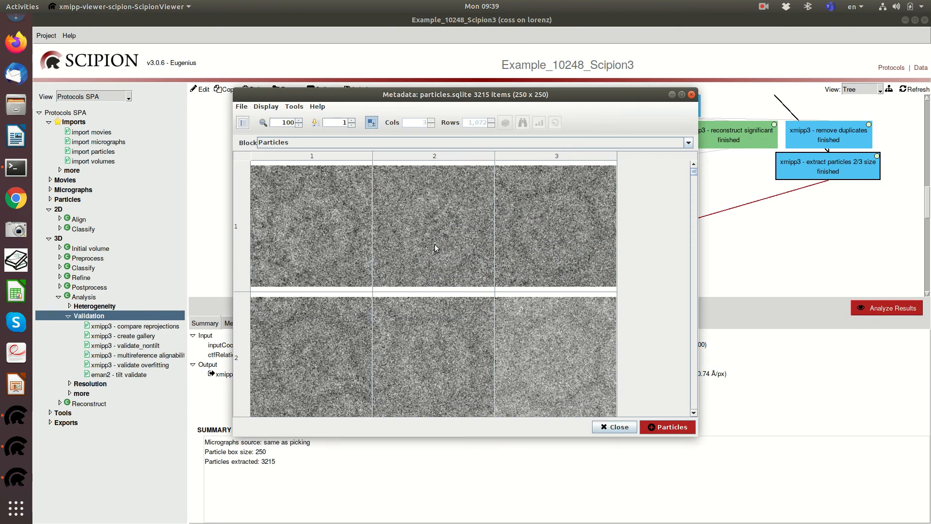
drag(493, 100, 324, 106)
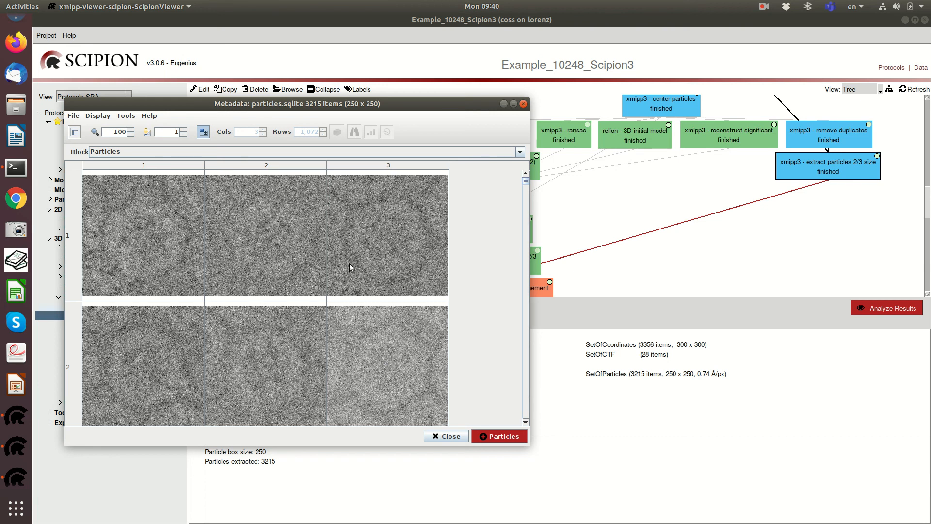
click(523, 104)
Review the whole workflow tree, from movie import through picking, initial volumes and refinement to the localdeblur sharpening protocols.
scroll(642, 199, up, 3)
scroll(641, 198, up, 10)
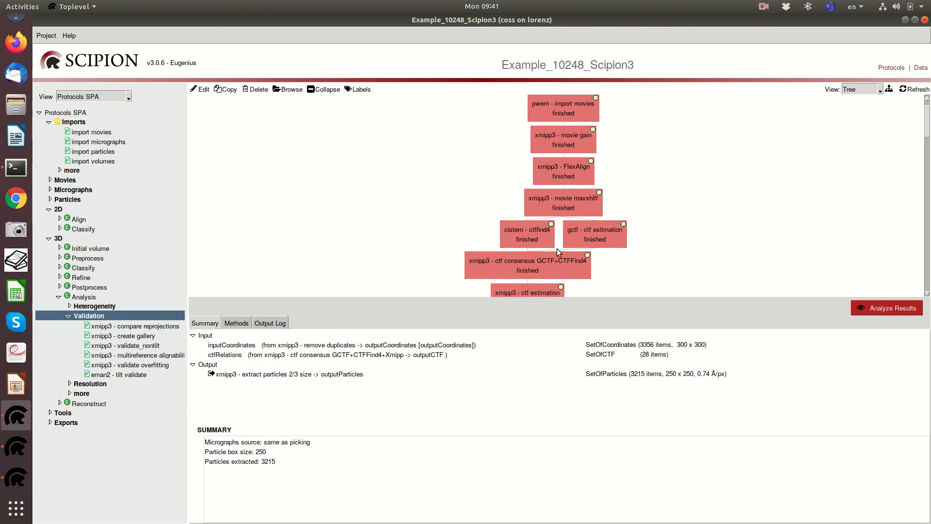
scroll(660, 208, down, 2)
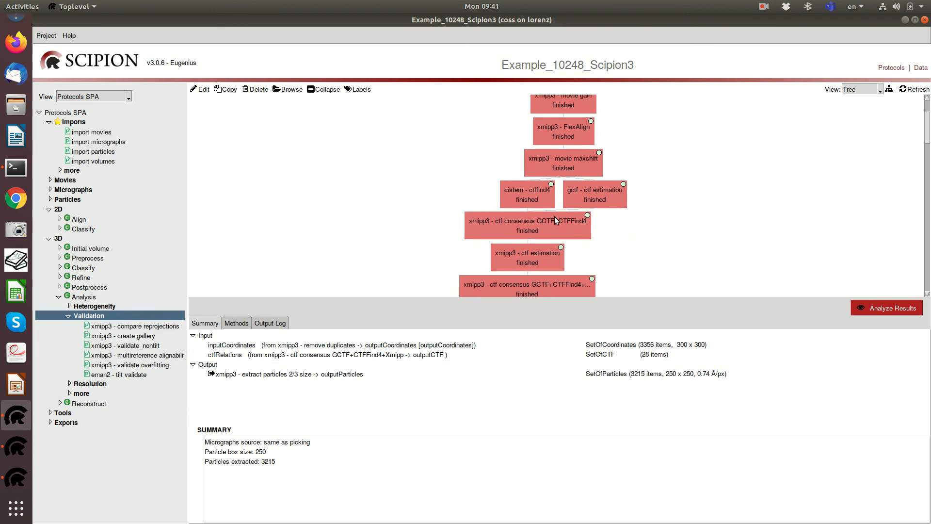
scroll(615, 202, down, 10)
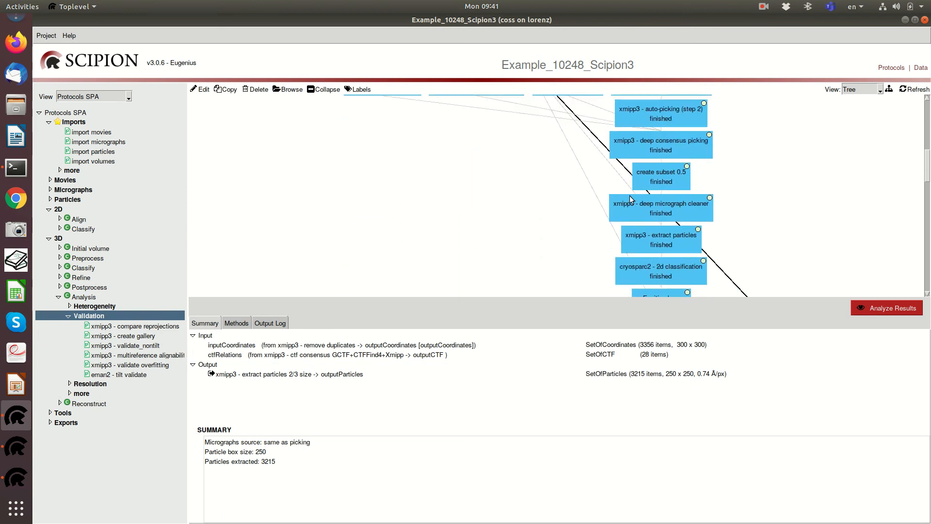
scroll(662, 177, down, 7)
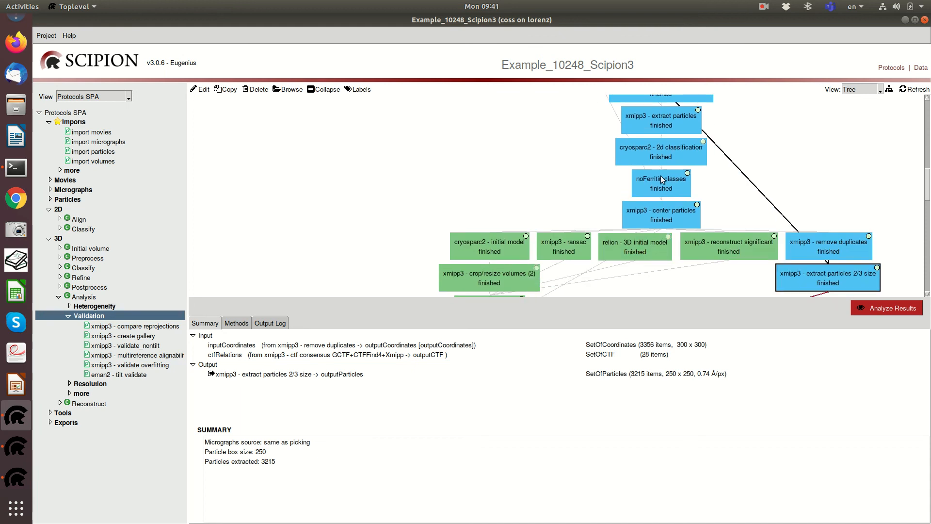
scroll(739, 201, down, 6)
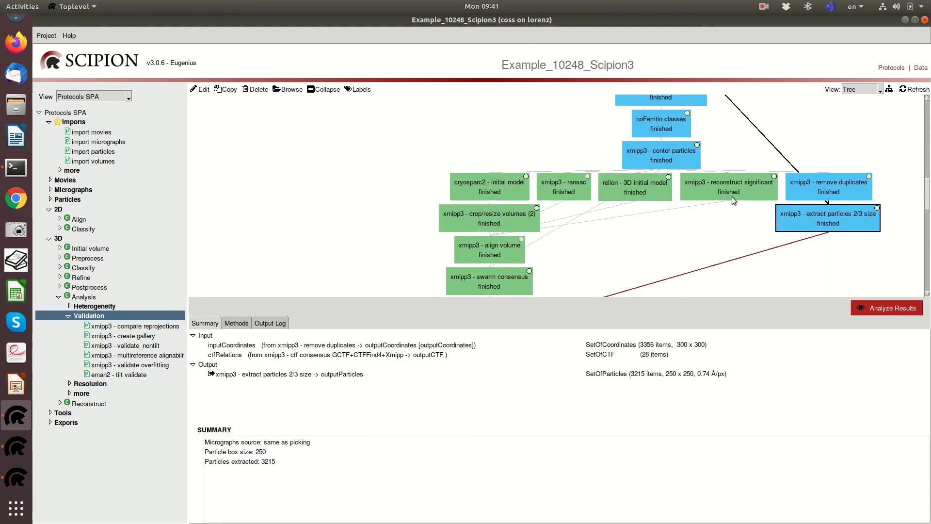
scroll(674, 189, down, 2)
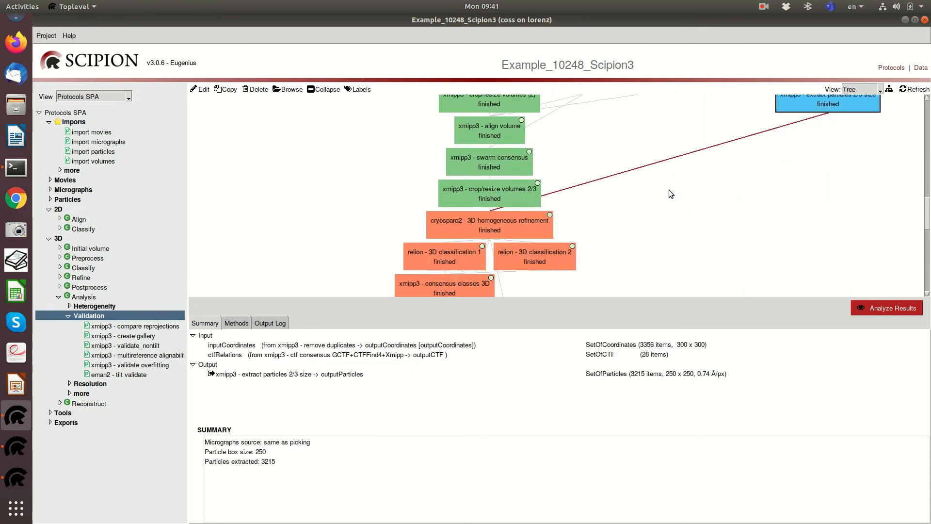
scroll(527, 160, down, 3)
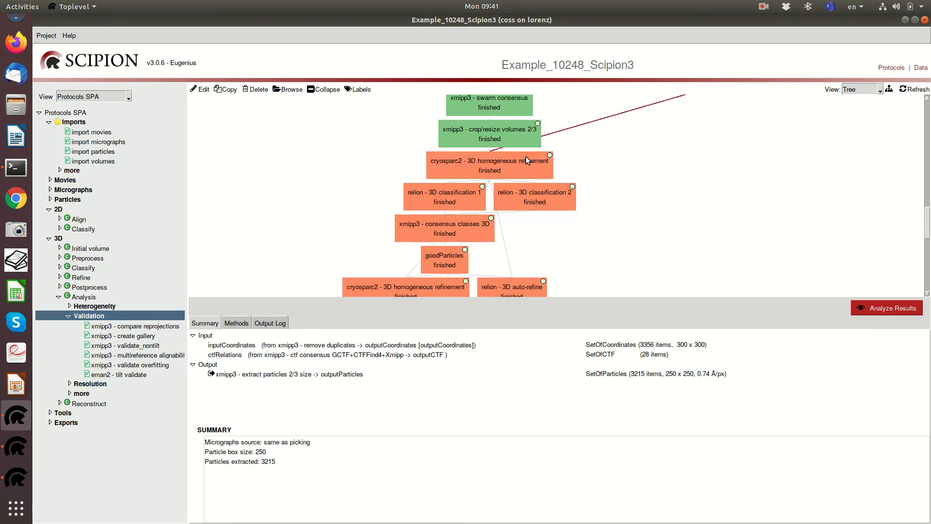
scroll(502, 185, down, 6)
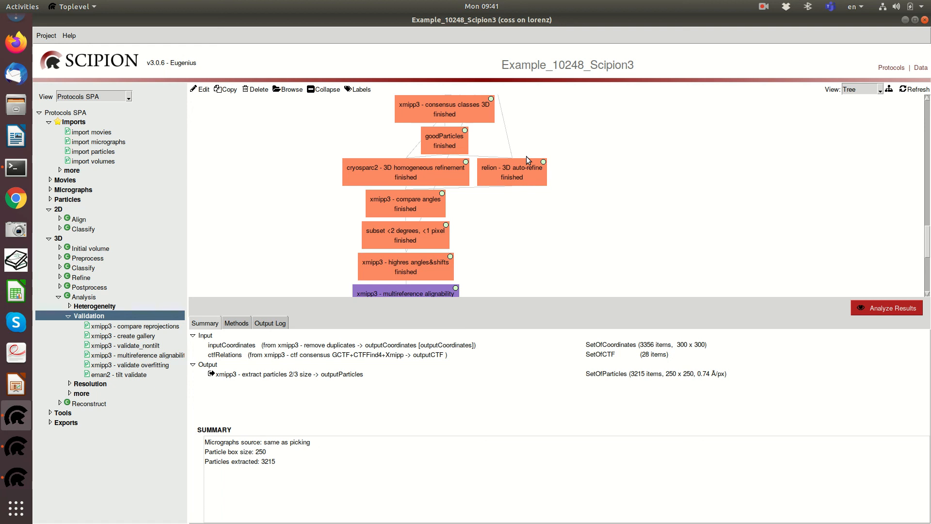
scroll(634, 231, down, 5)
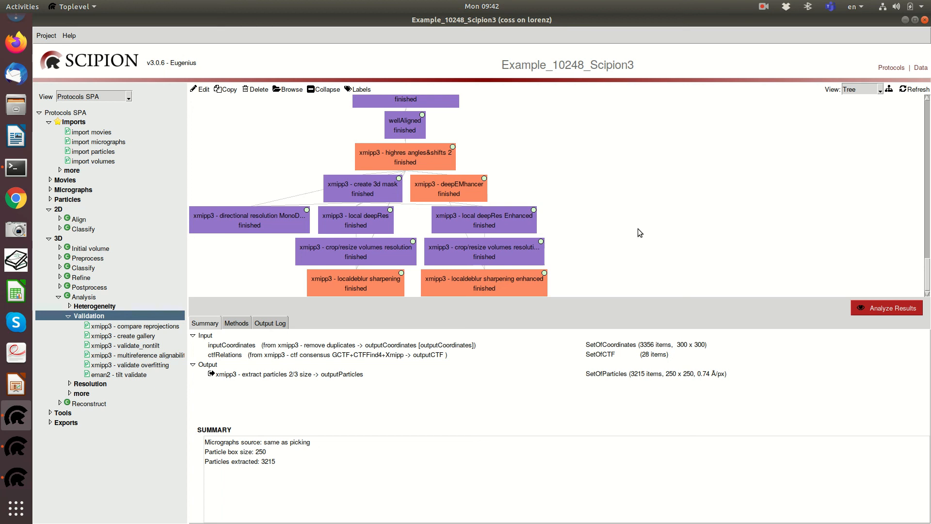
click(764, 7)
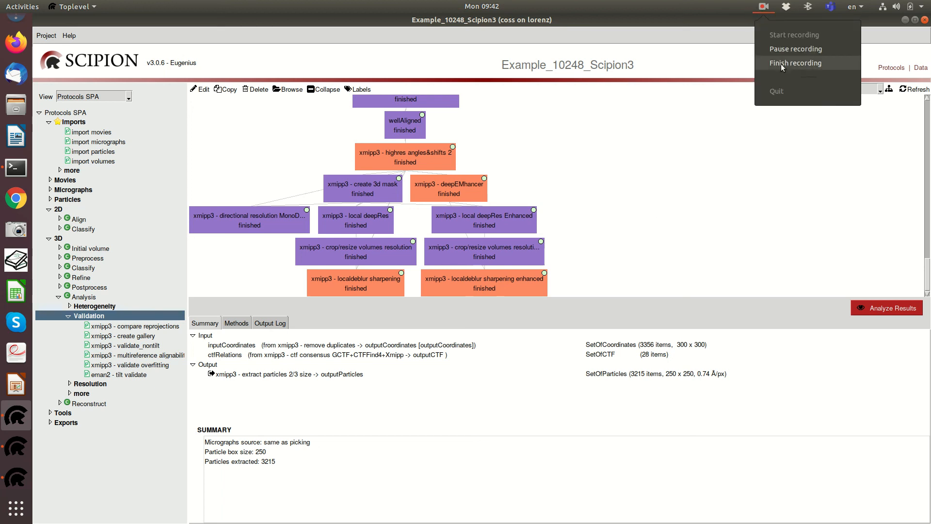